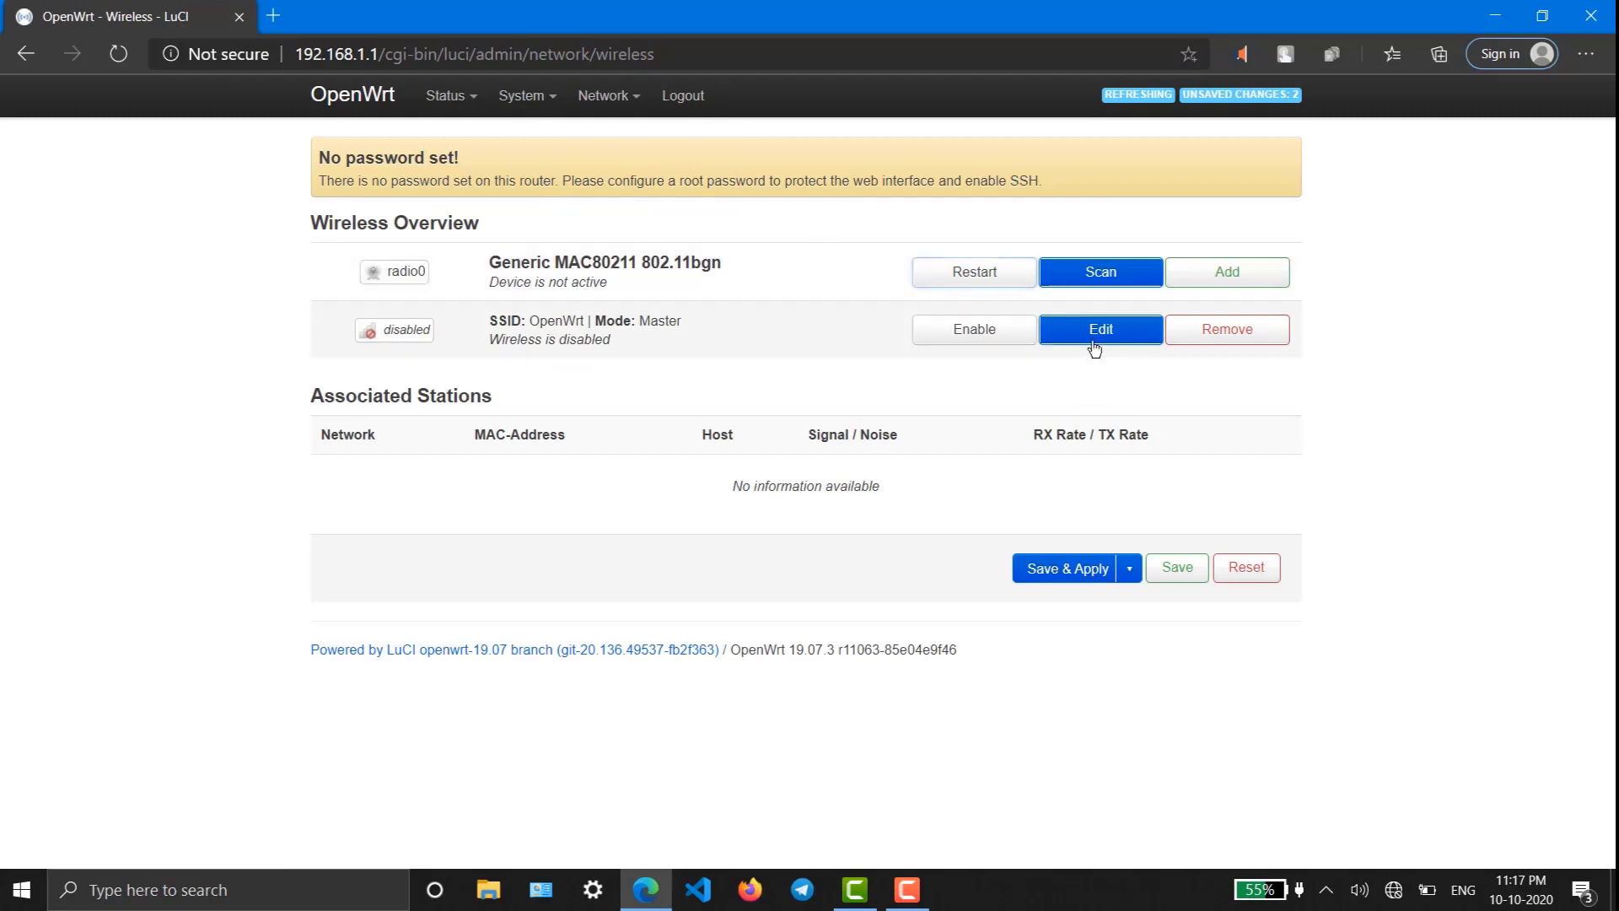
Change the ESSID of the router's OpenWrt access point to OpenWrtTest
left_click(1102, 329)
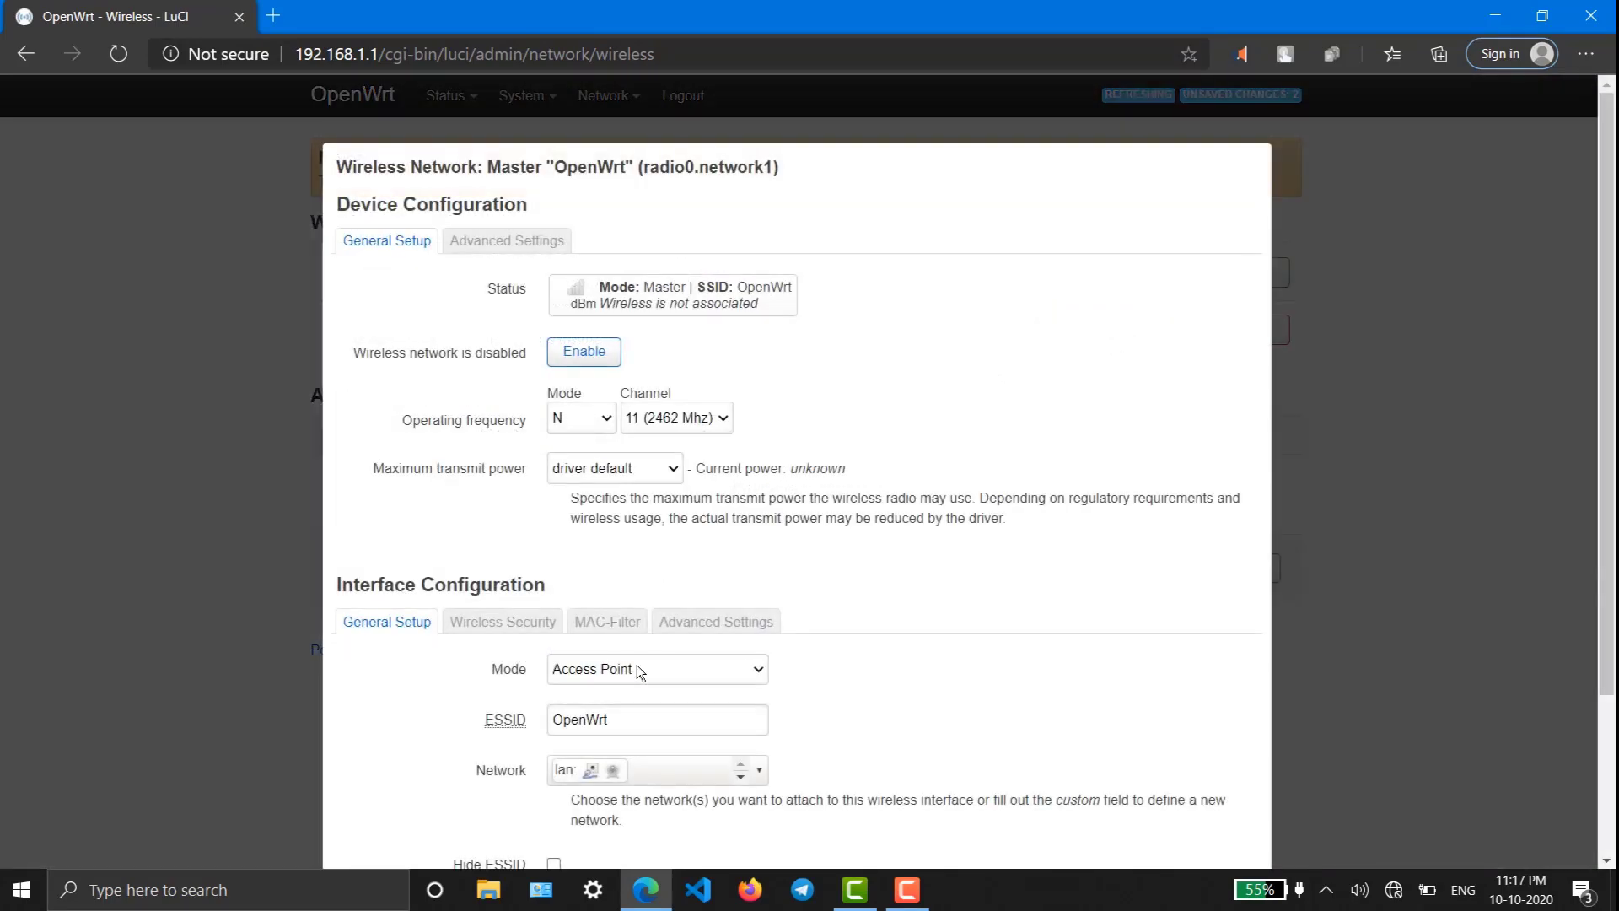
scroll(636, 664, "down", 2)
left_click(632, 511)
left_click(656, 646)
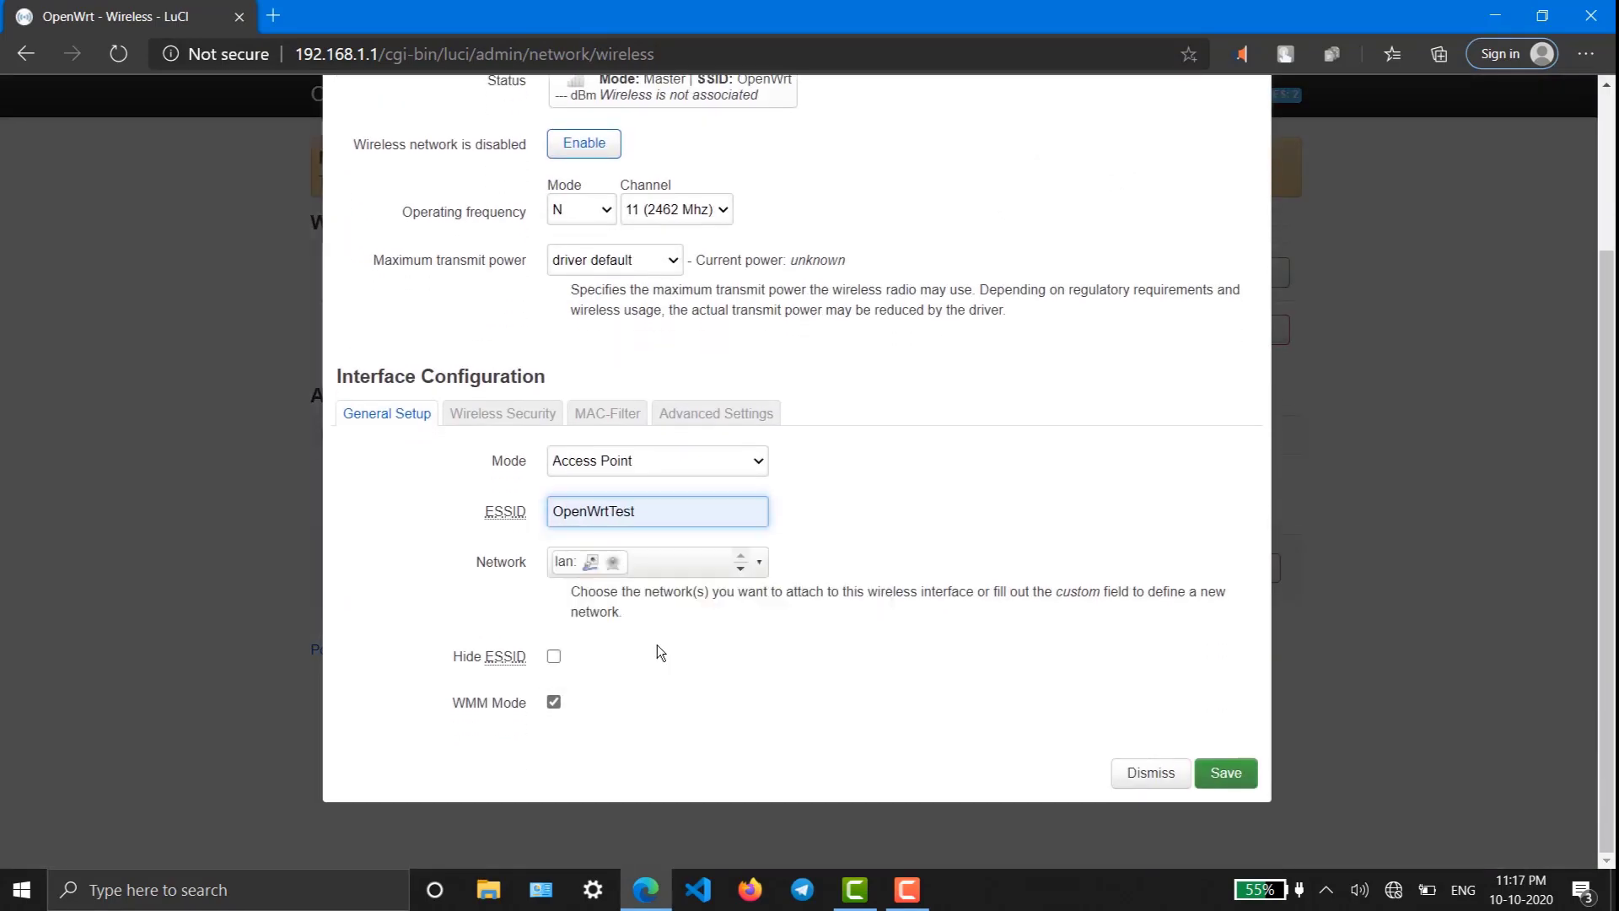
Secure the access point with WPA2-PSK (strong security) encryption and enter the Wi-Fi key
left_click(532, 413)
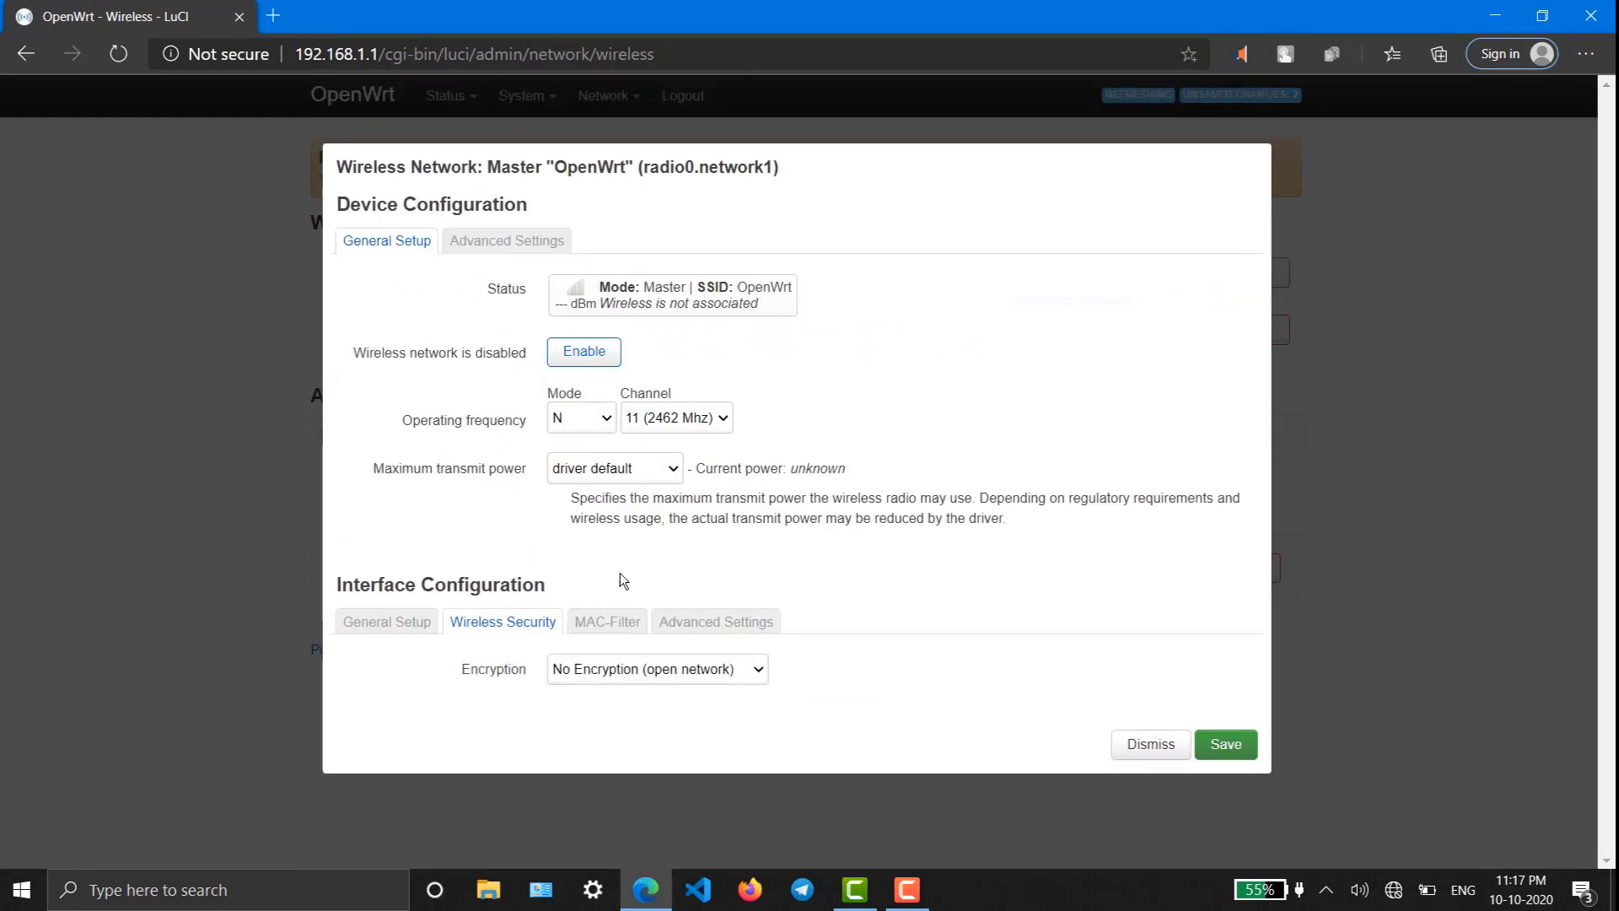
left_click(624, 674)
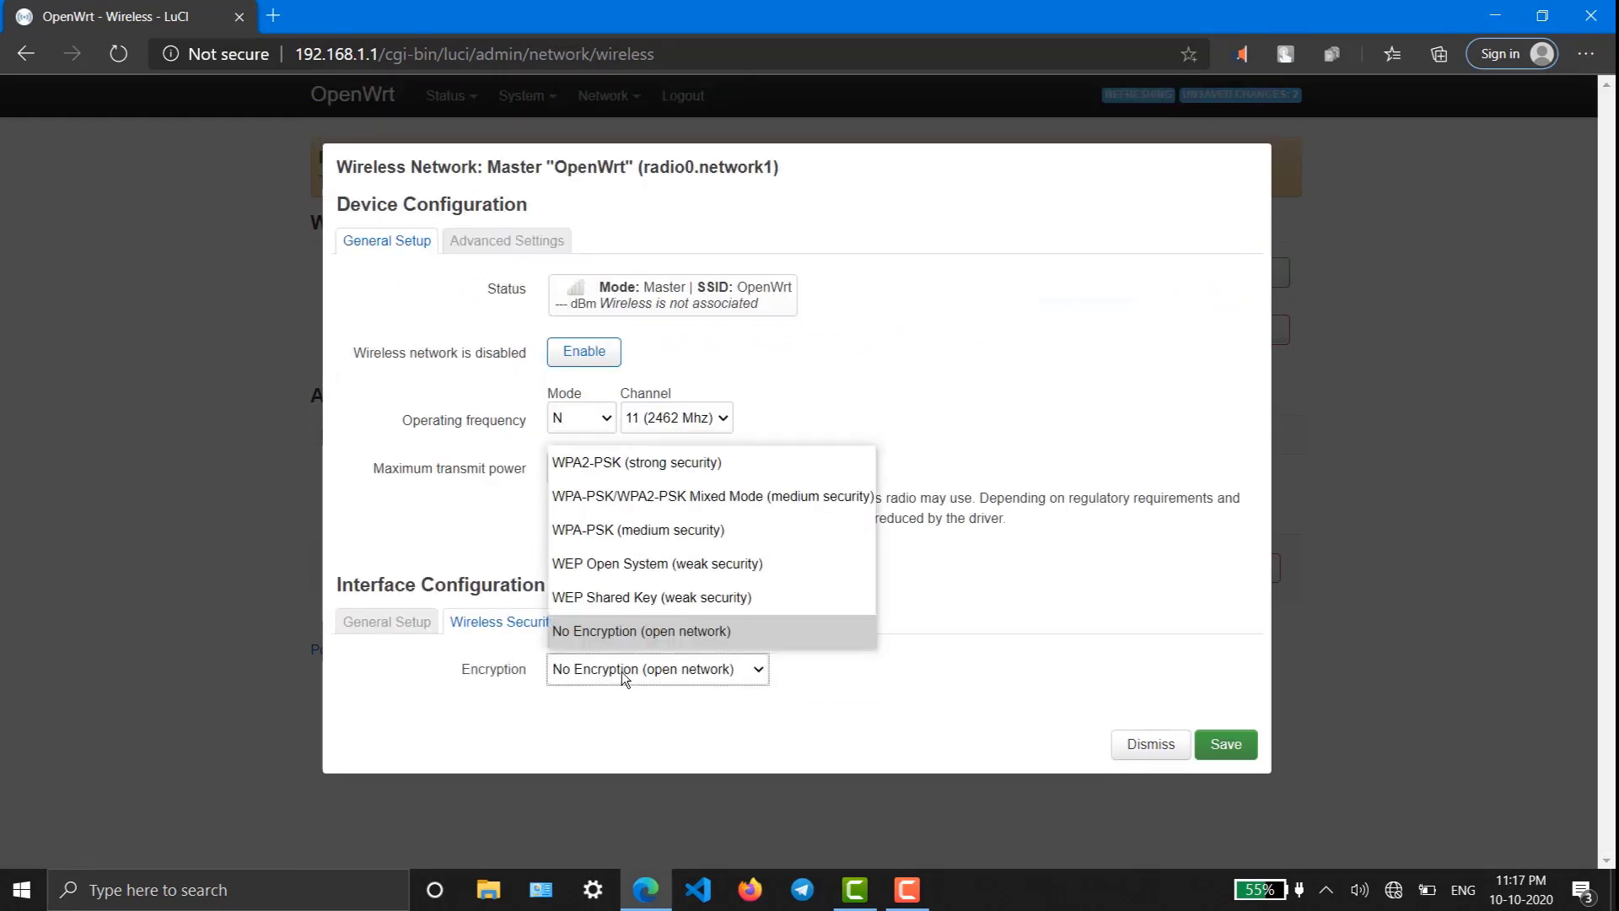
left_click(656, 463)
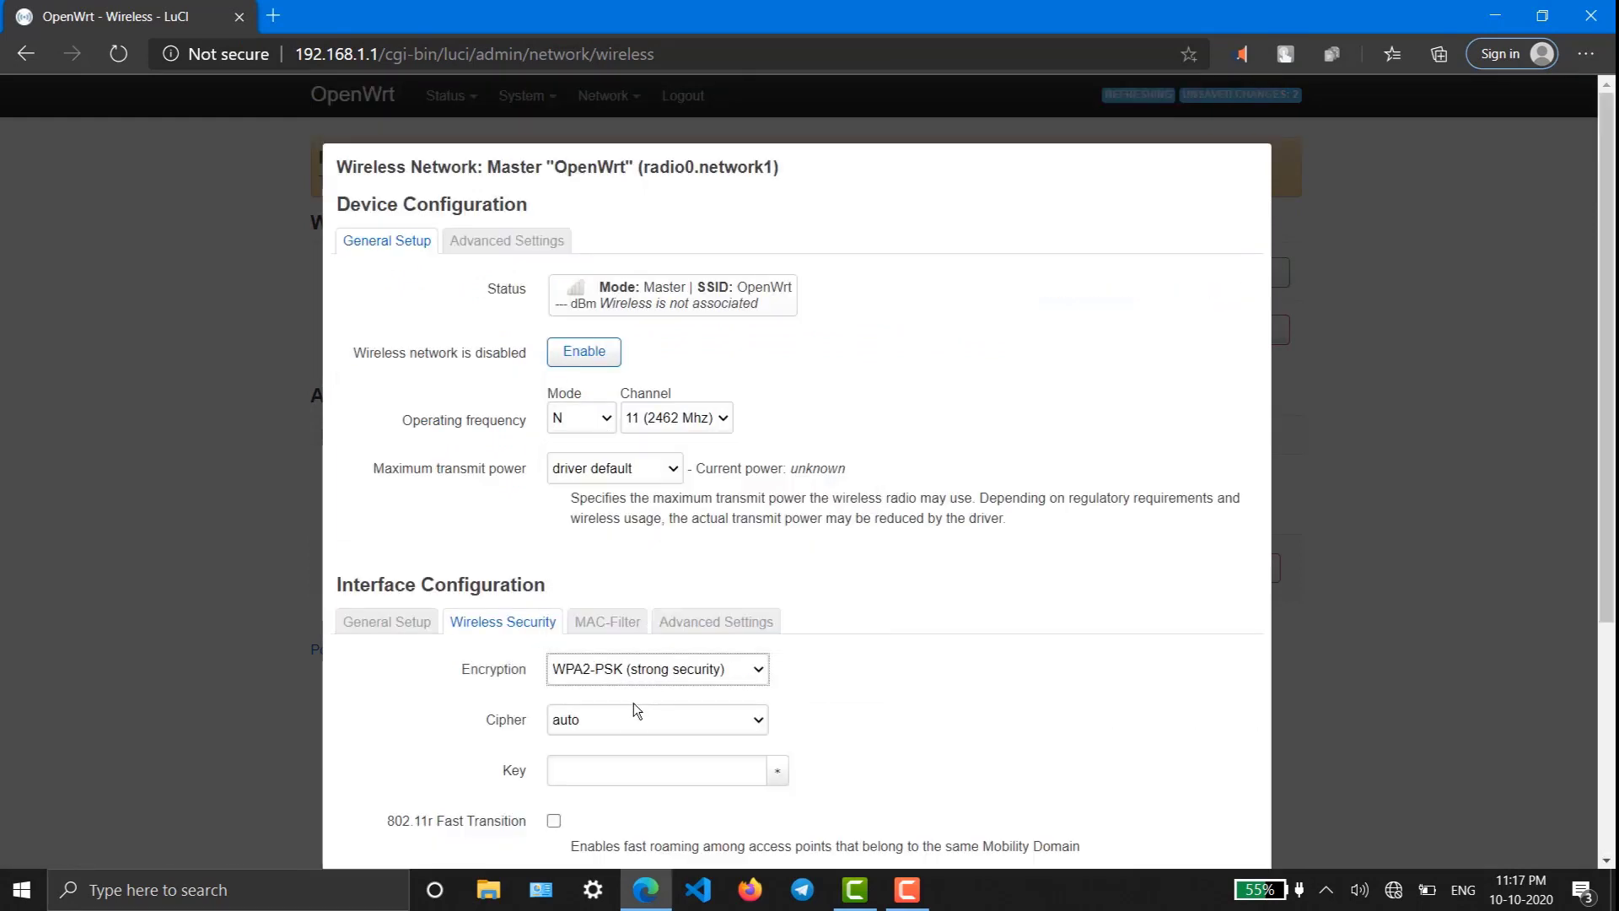
left_click(629, 763)
type("•••••")
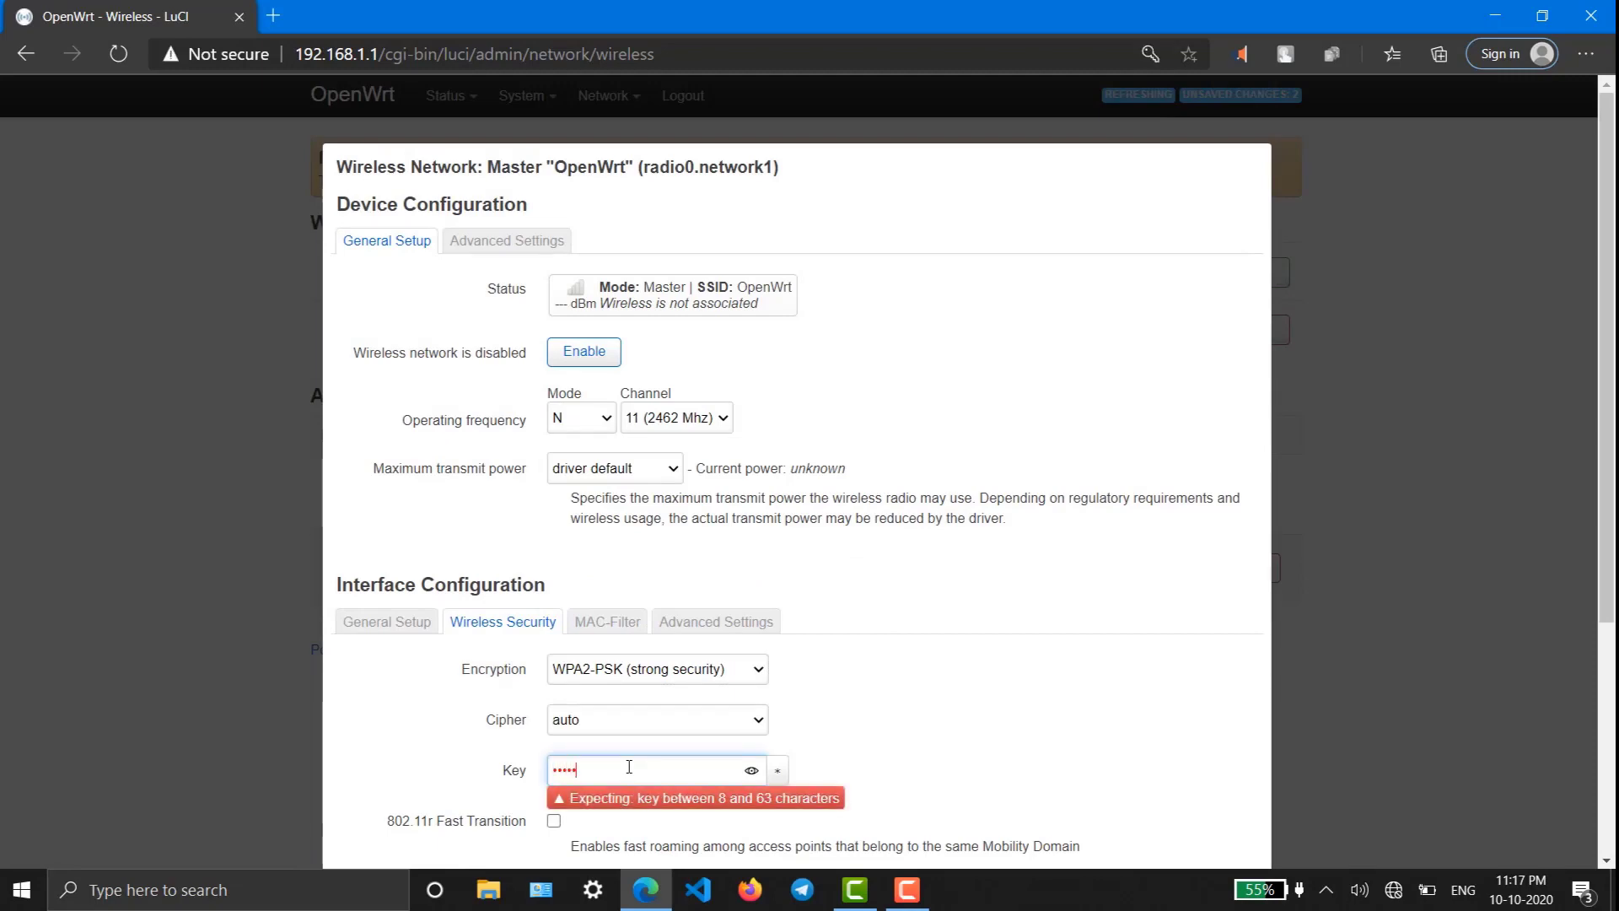
type("•••")
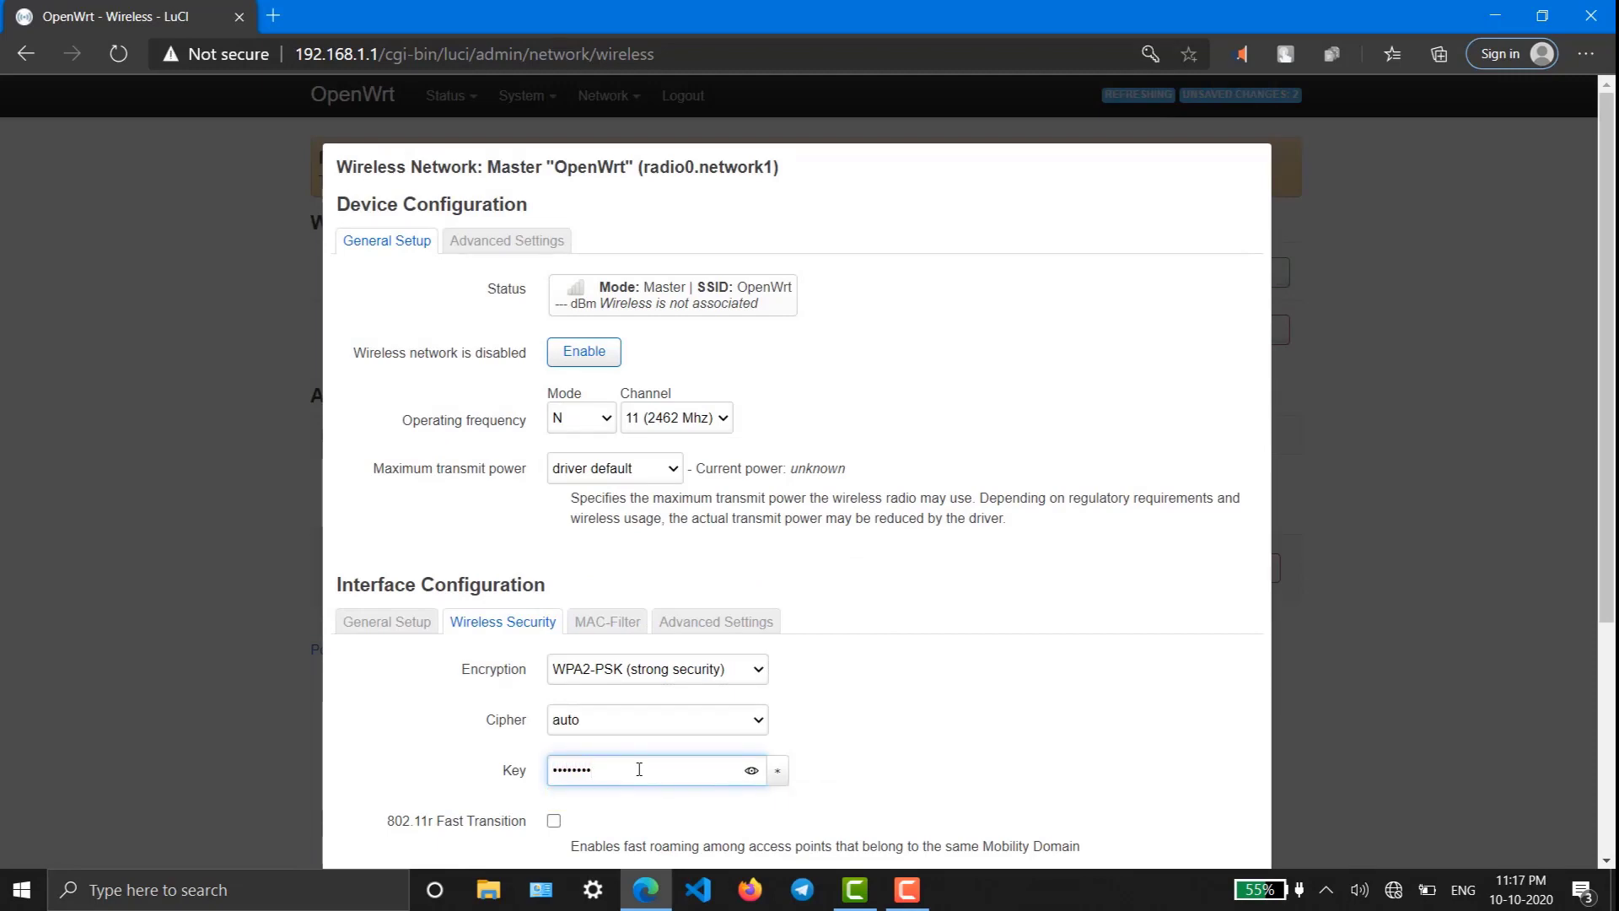
left_click(751, 770)
left_click(857, 711)
Save the access point's configuration and apply all pending changes to the router
scroll(856, 711, "down", 4)
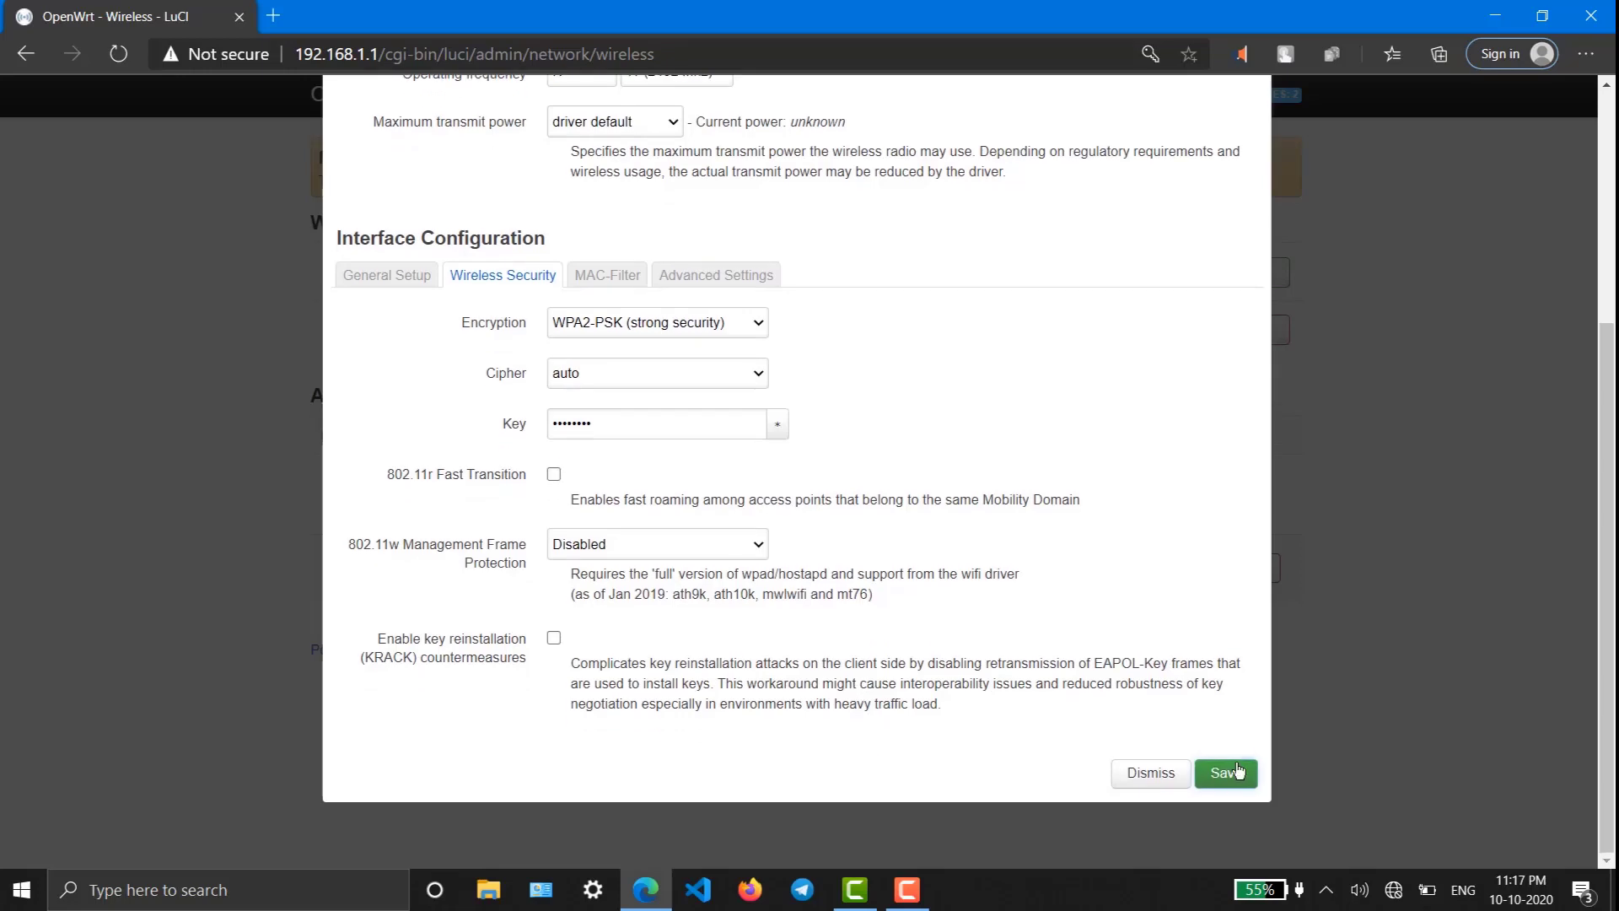
left_click(1214, 796)
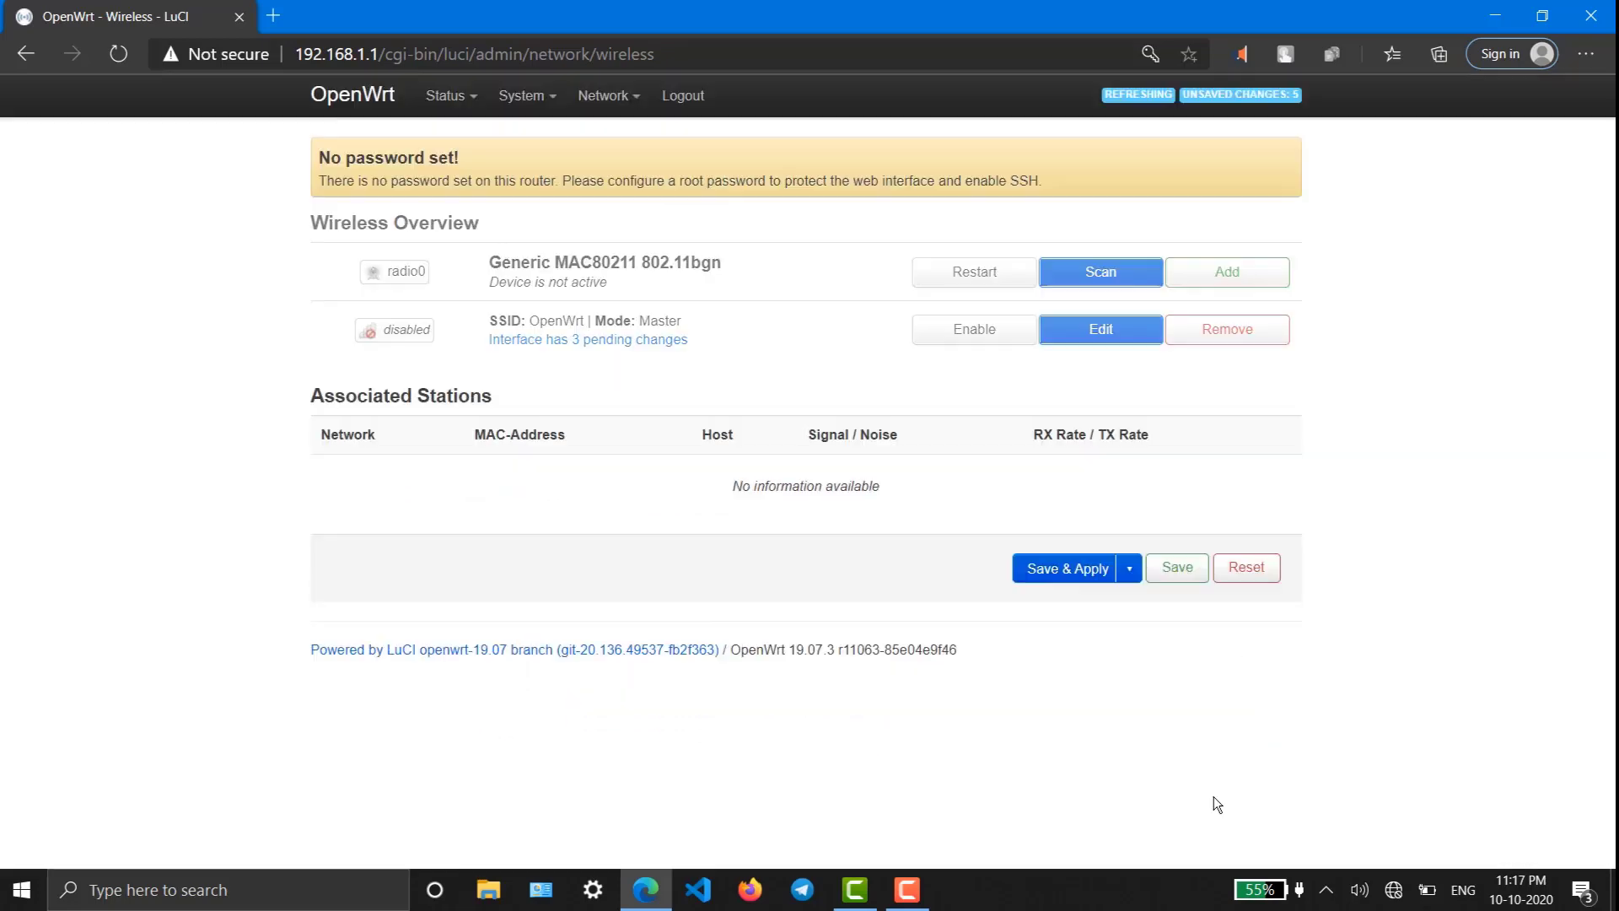
left_click(1054, 571)
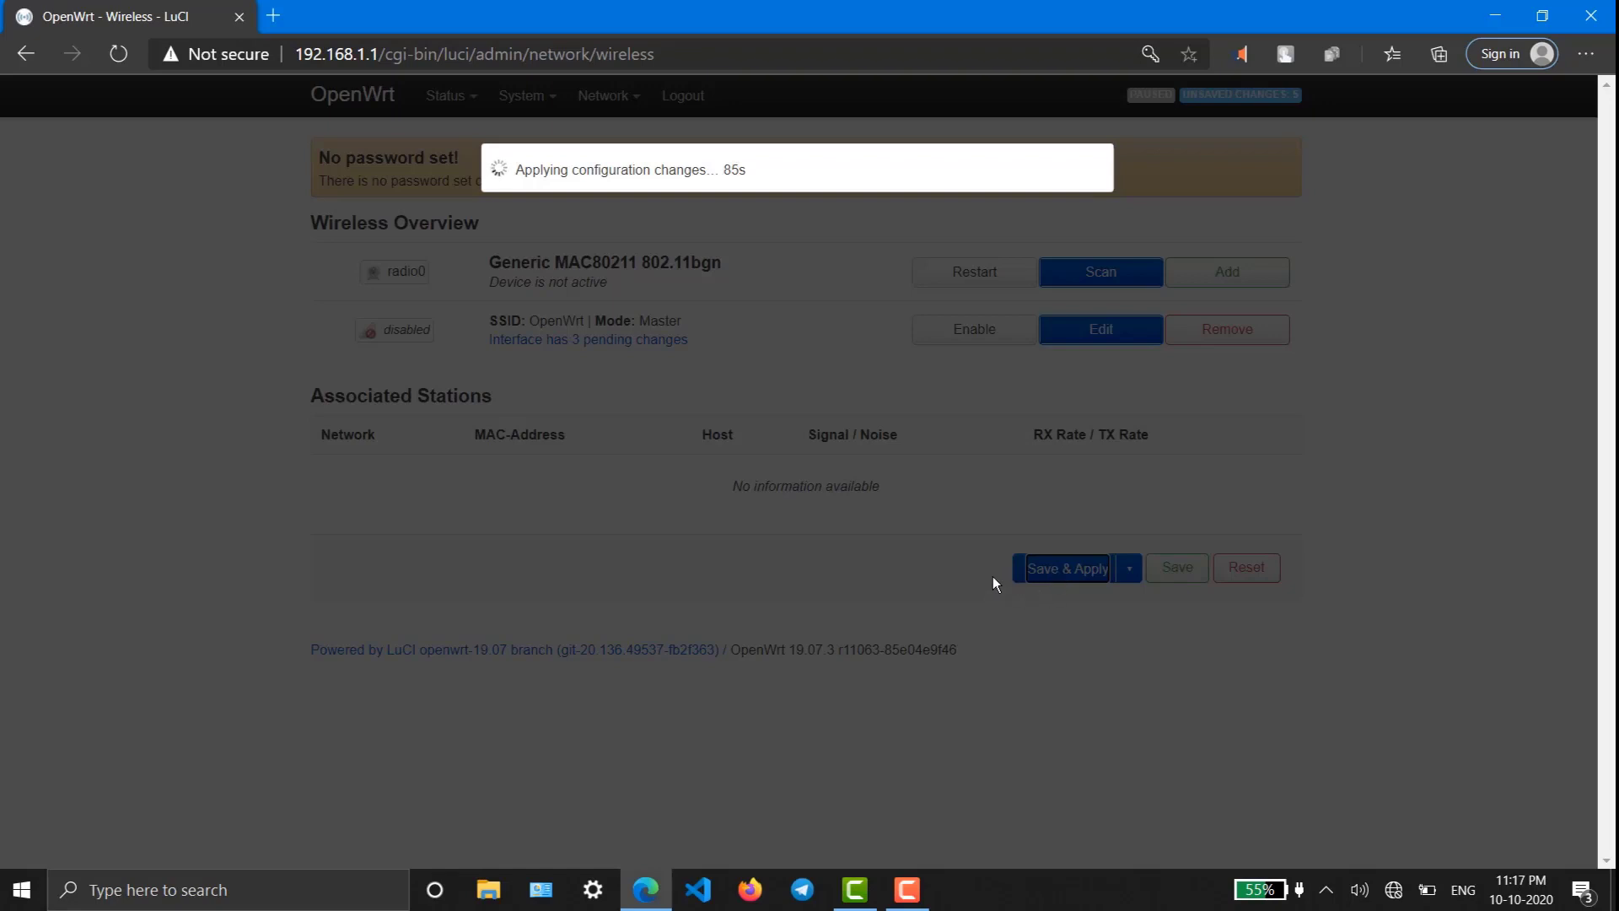
Open the router's admin page at 192.168.1.12 in place of the old tab and log in as root
left_click(274, 17)
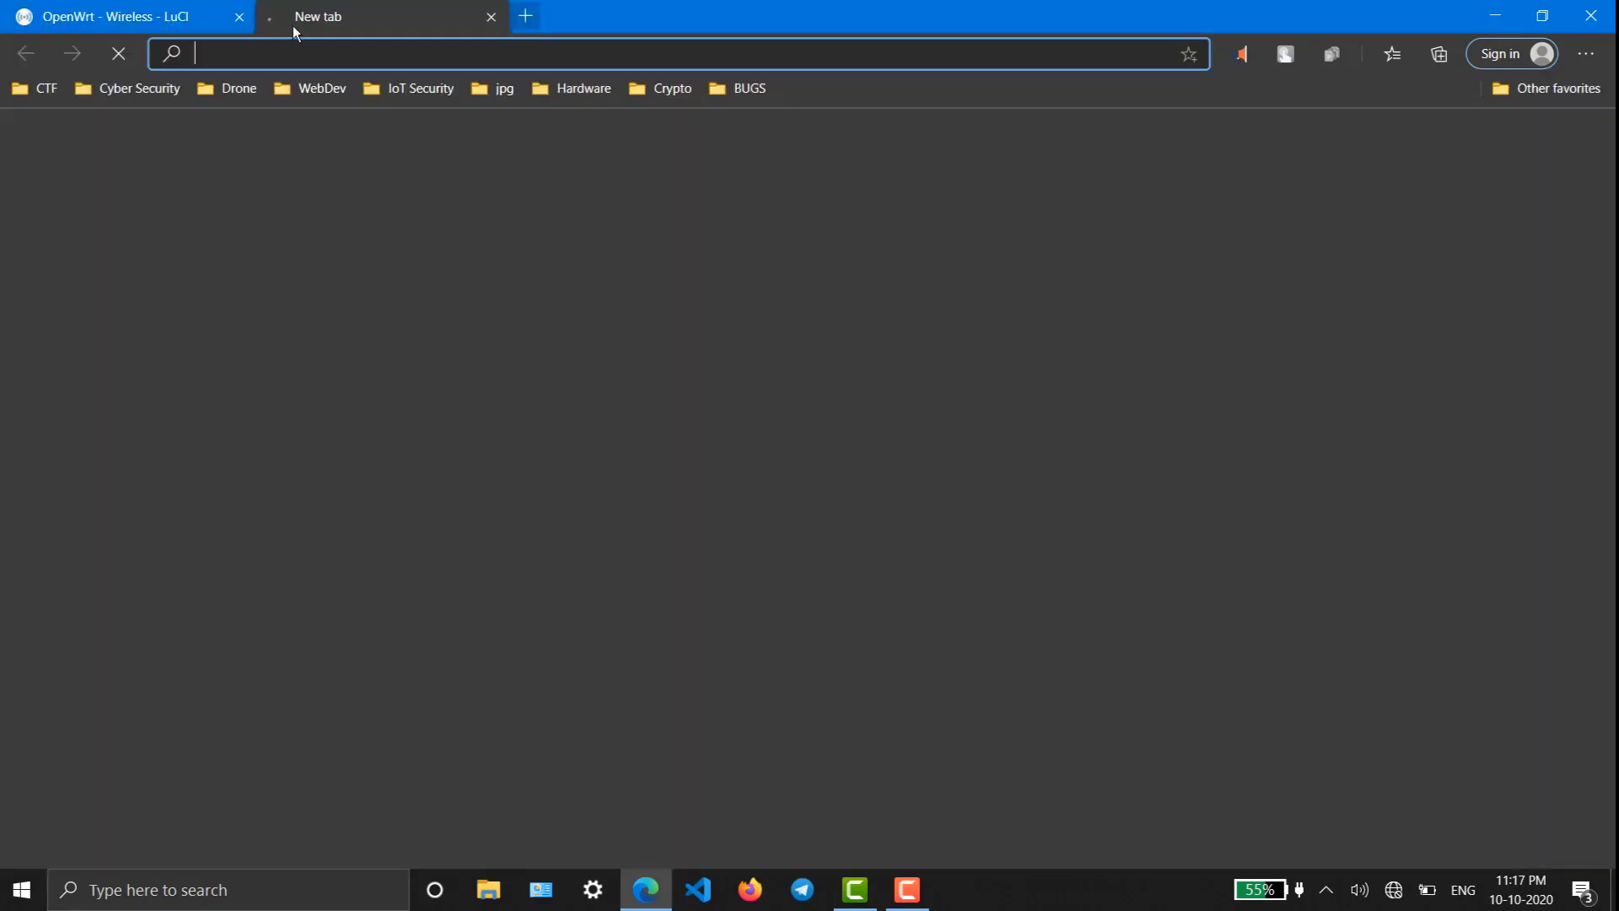
type("192.168.1.1")
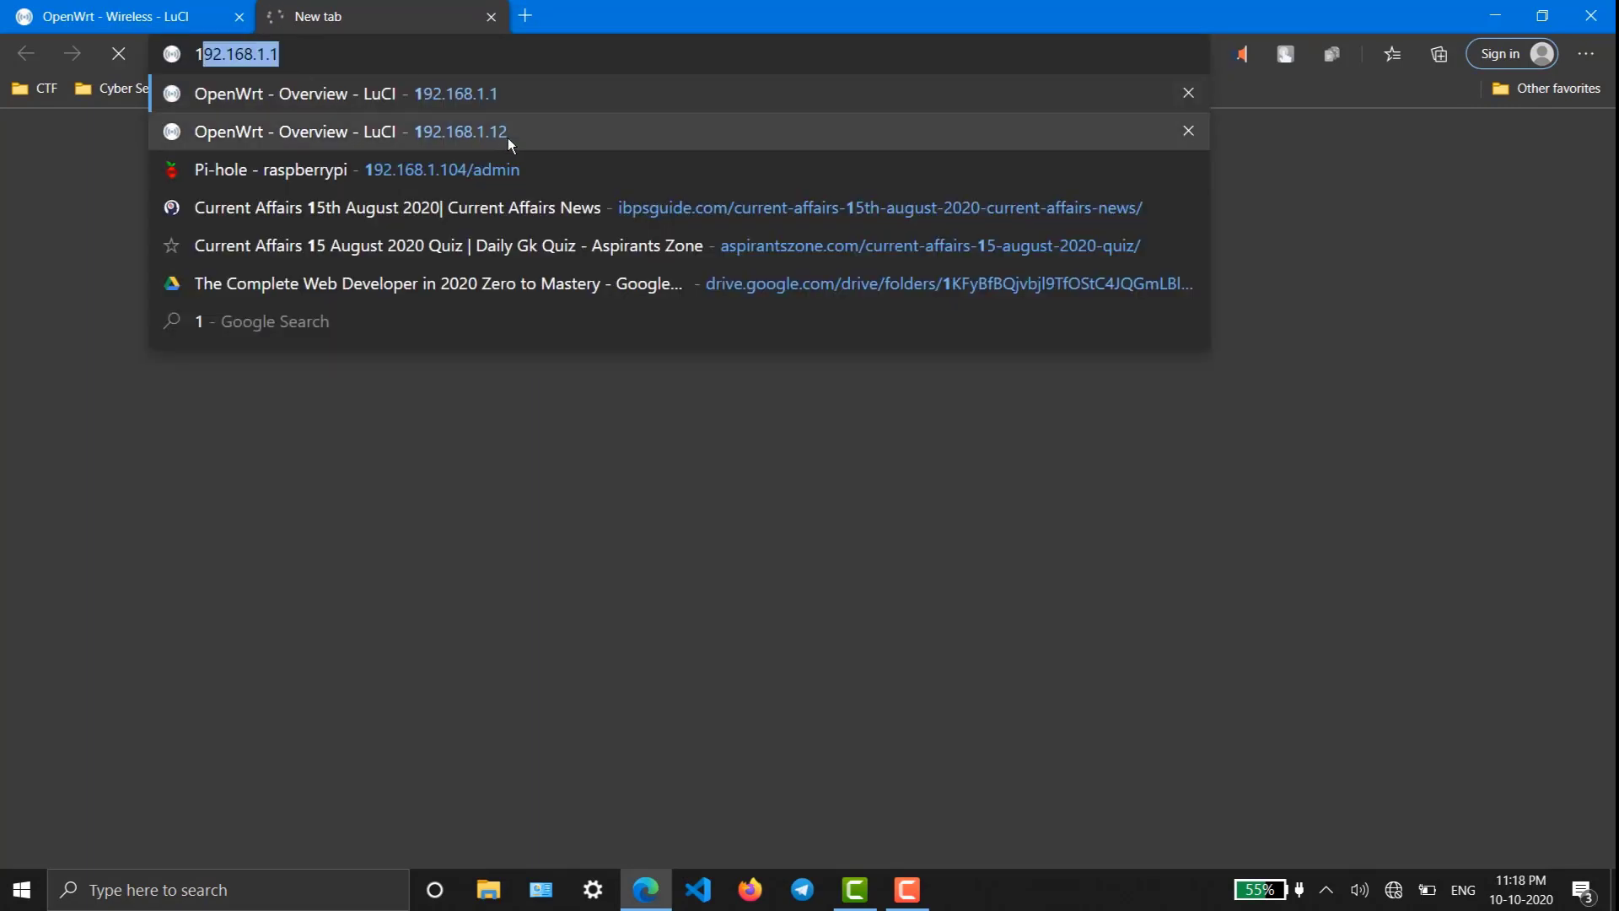
left_click(509, 139)
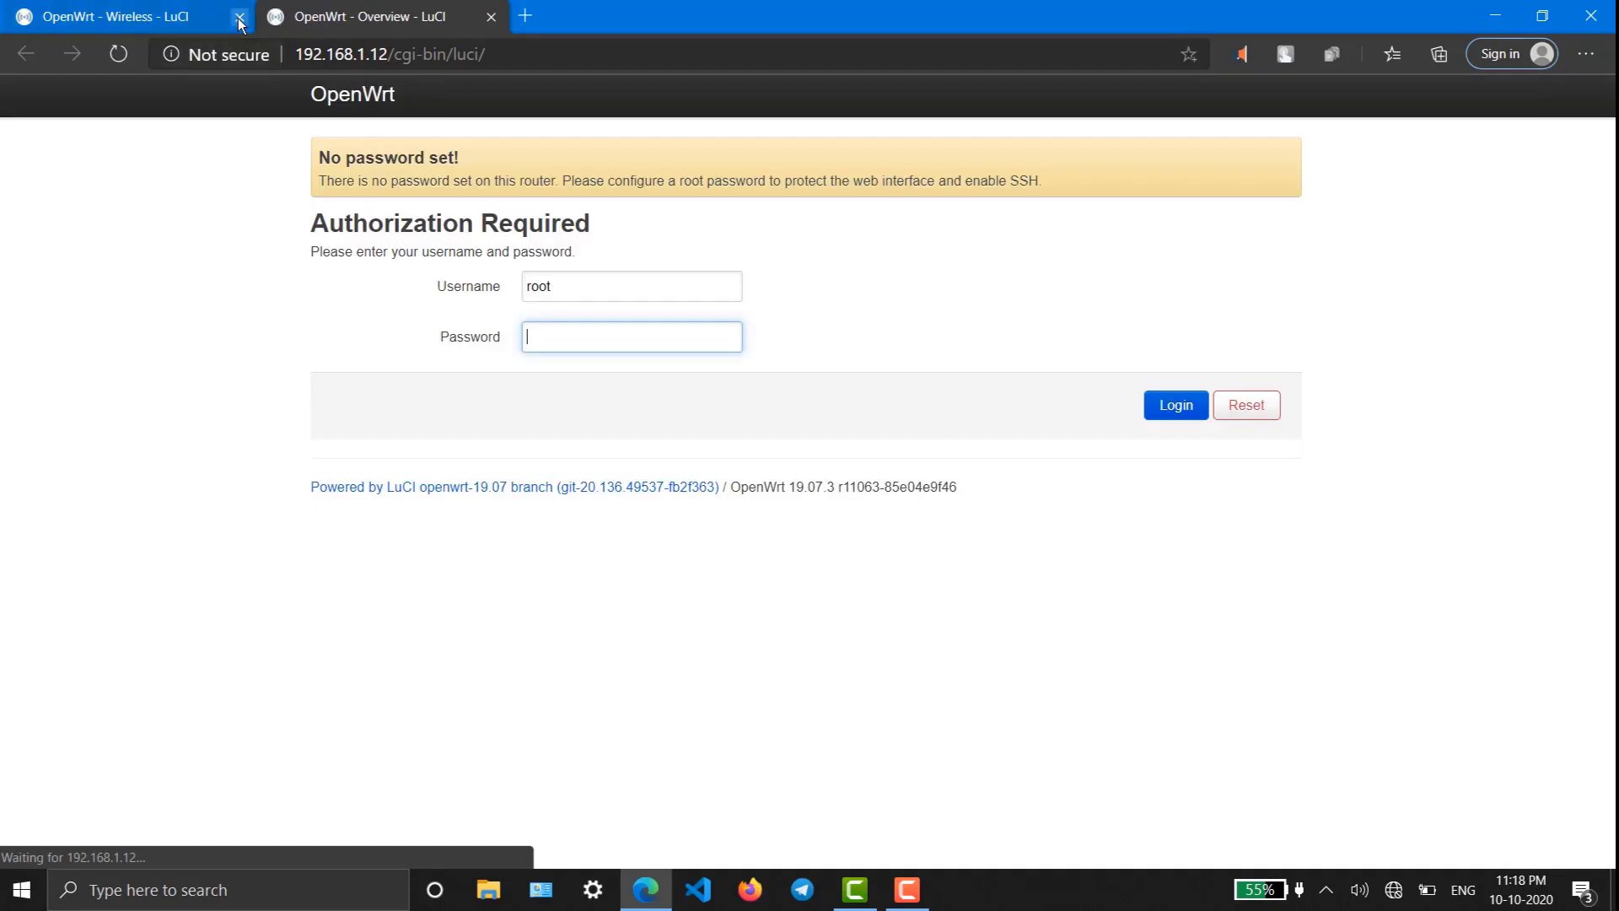
left_click(239, 16)
left_click(1158, 409)
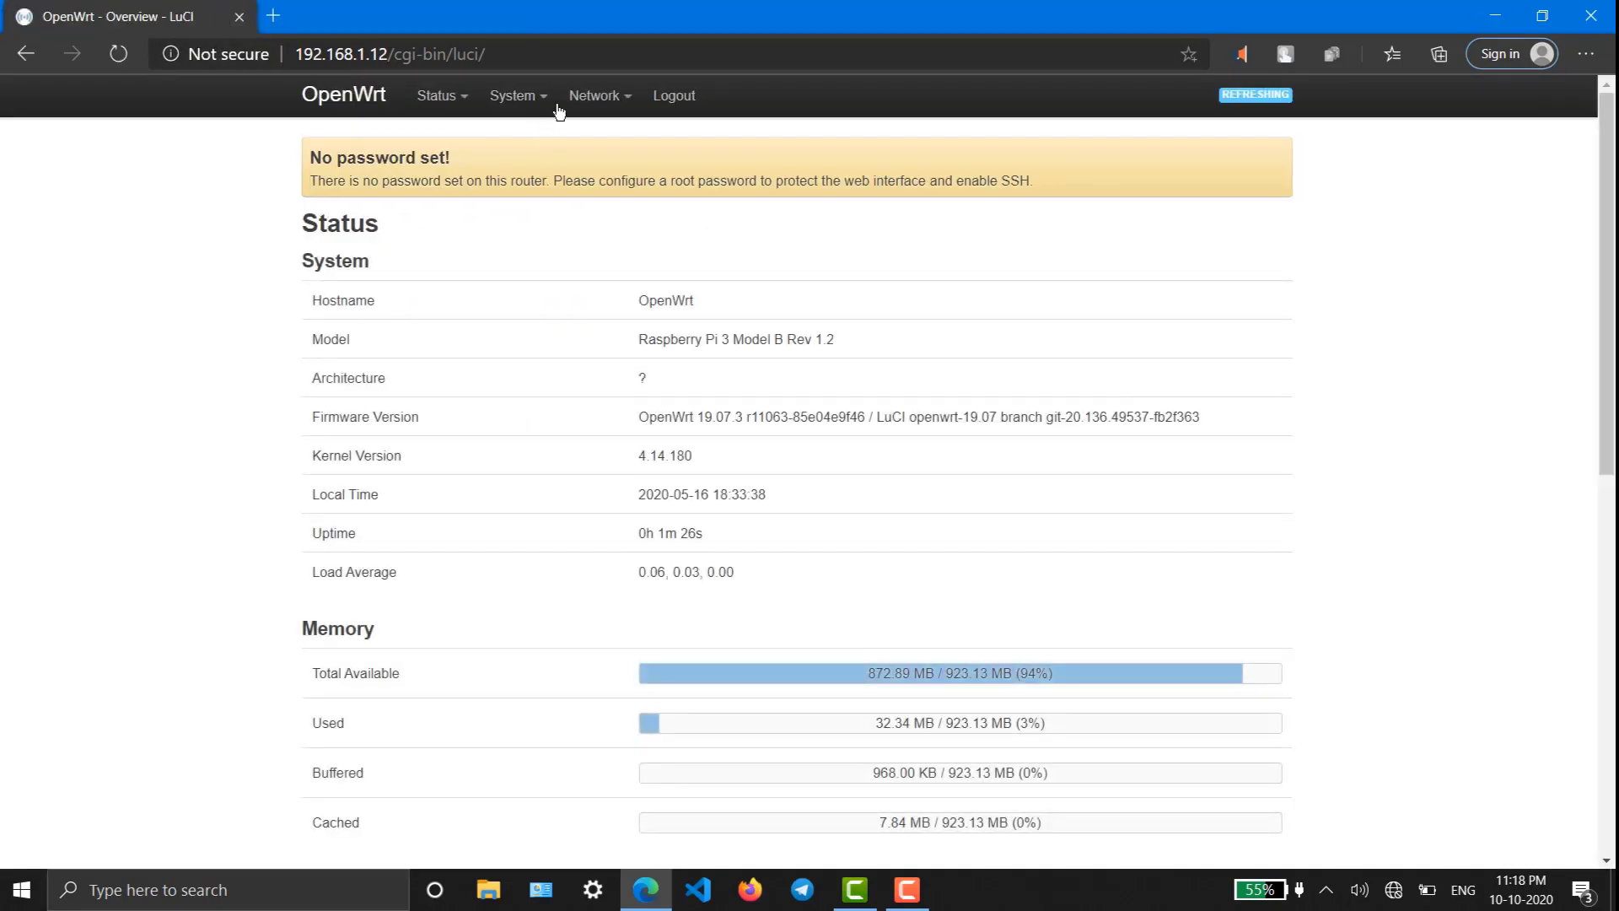
Check the computer's available Wi-Fi networks and enable the OpenWrtTest wireless network on the router
mouse_move(578, 100)
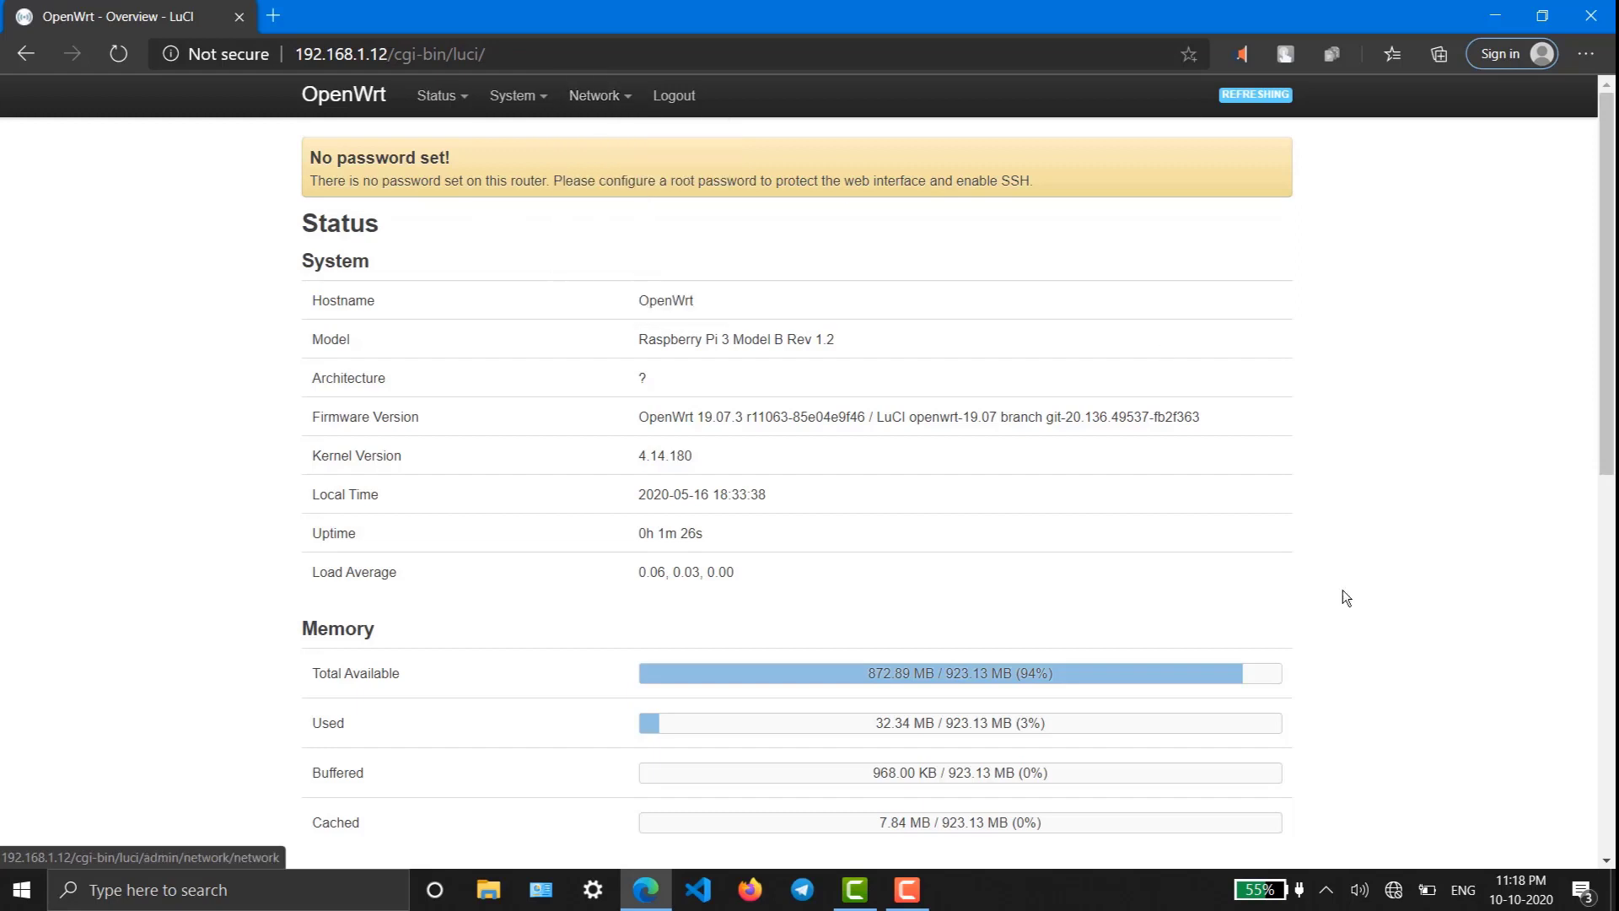
left_click(1393, 889)
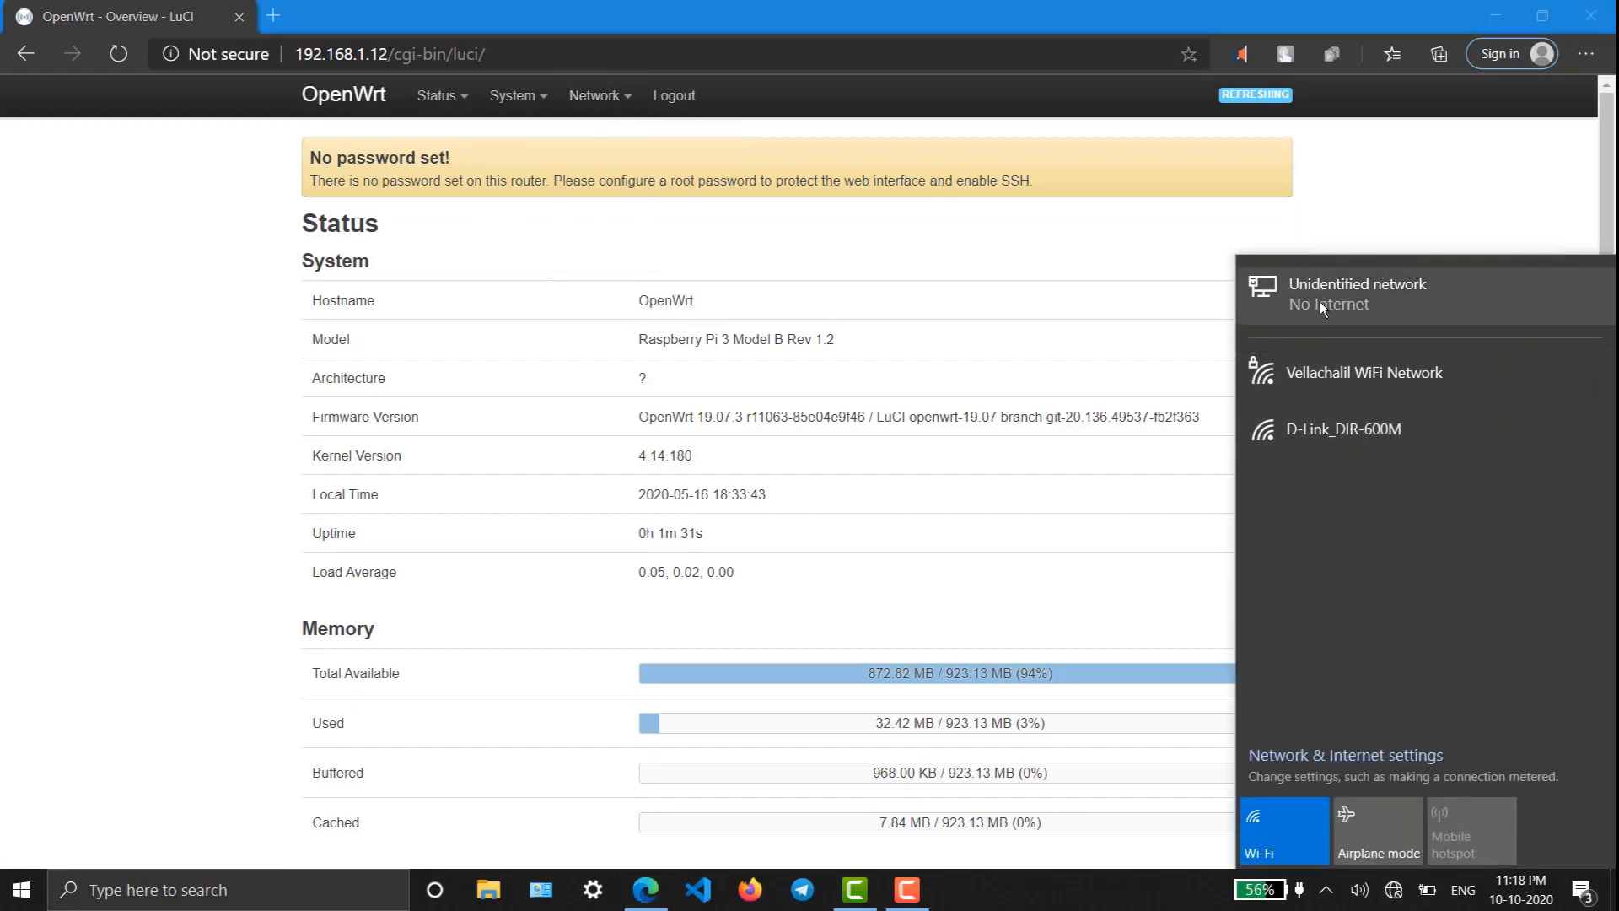
left_click(1393, 893)
left_click(597, 96)
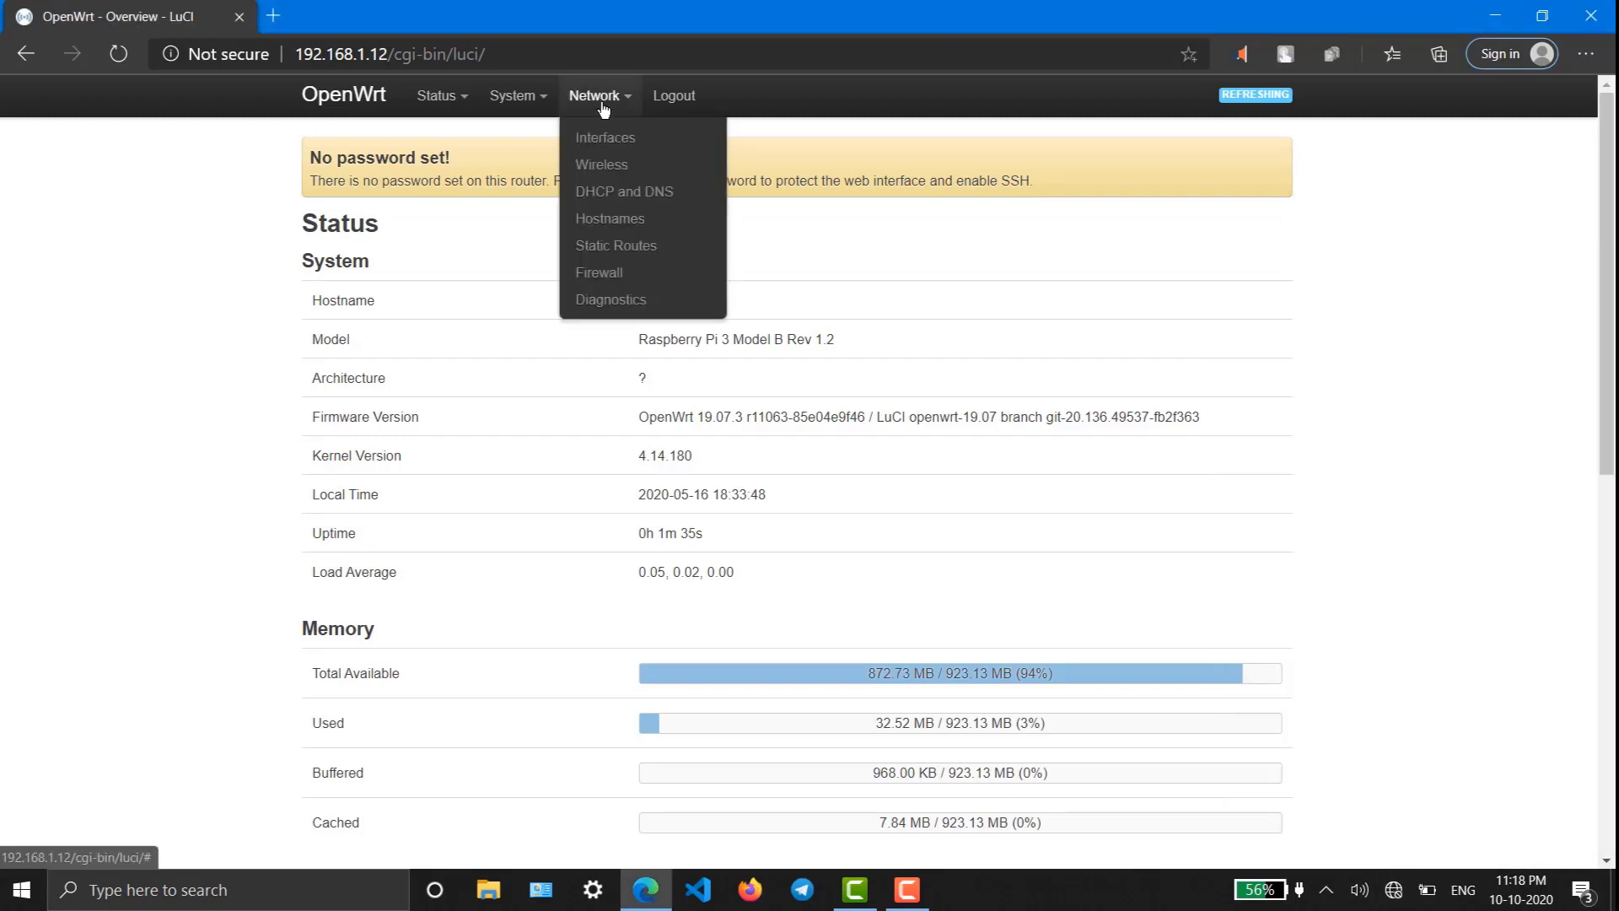
left_click(636, 168)
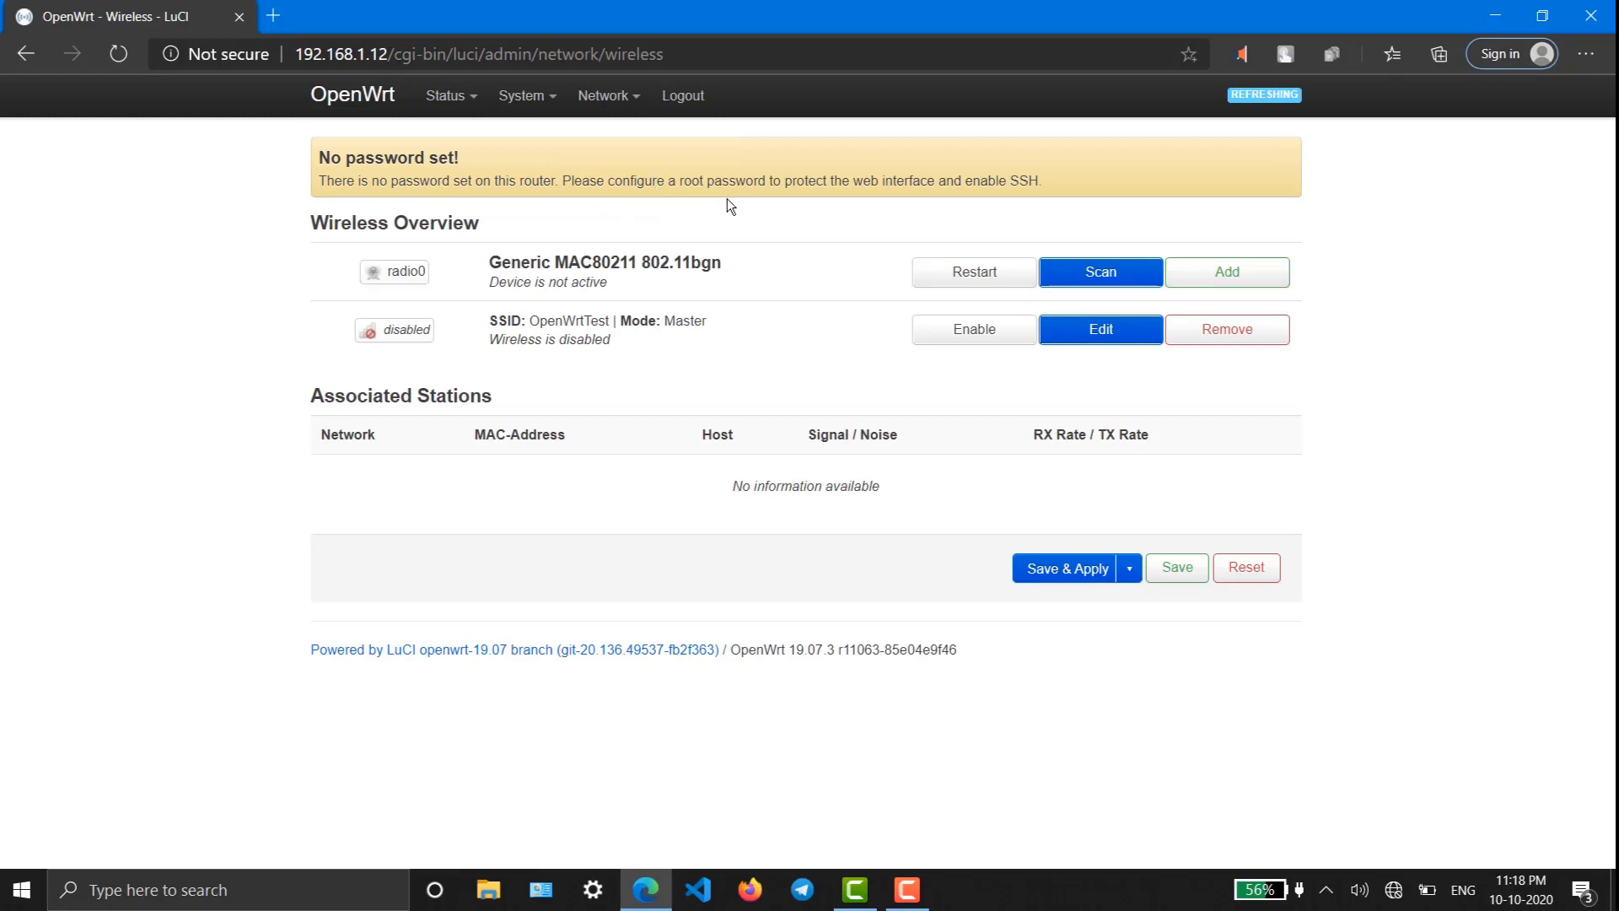
left_click(998, 336)
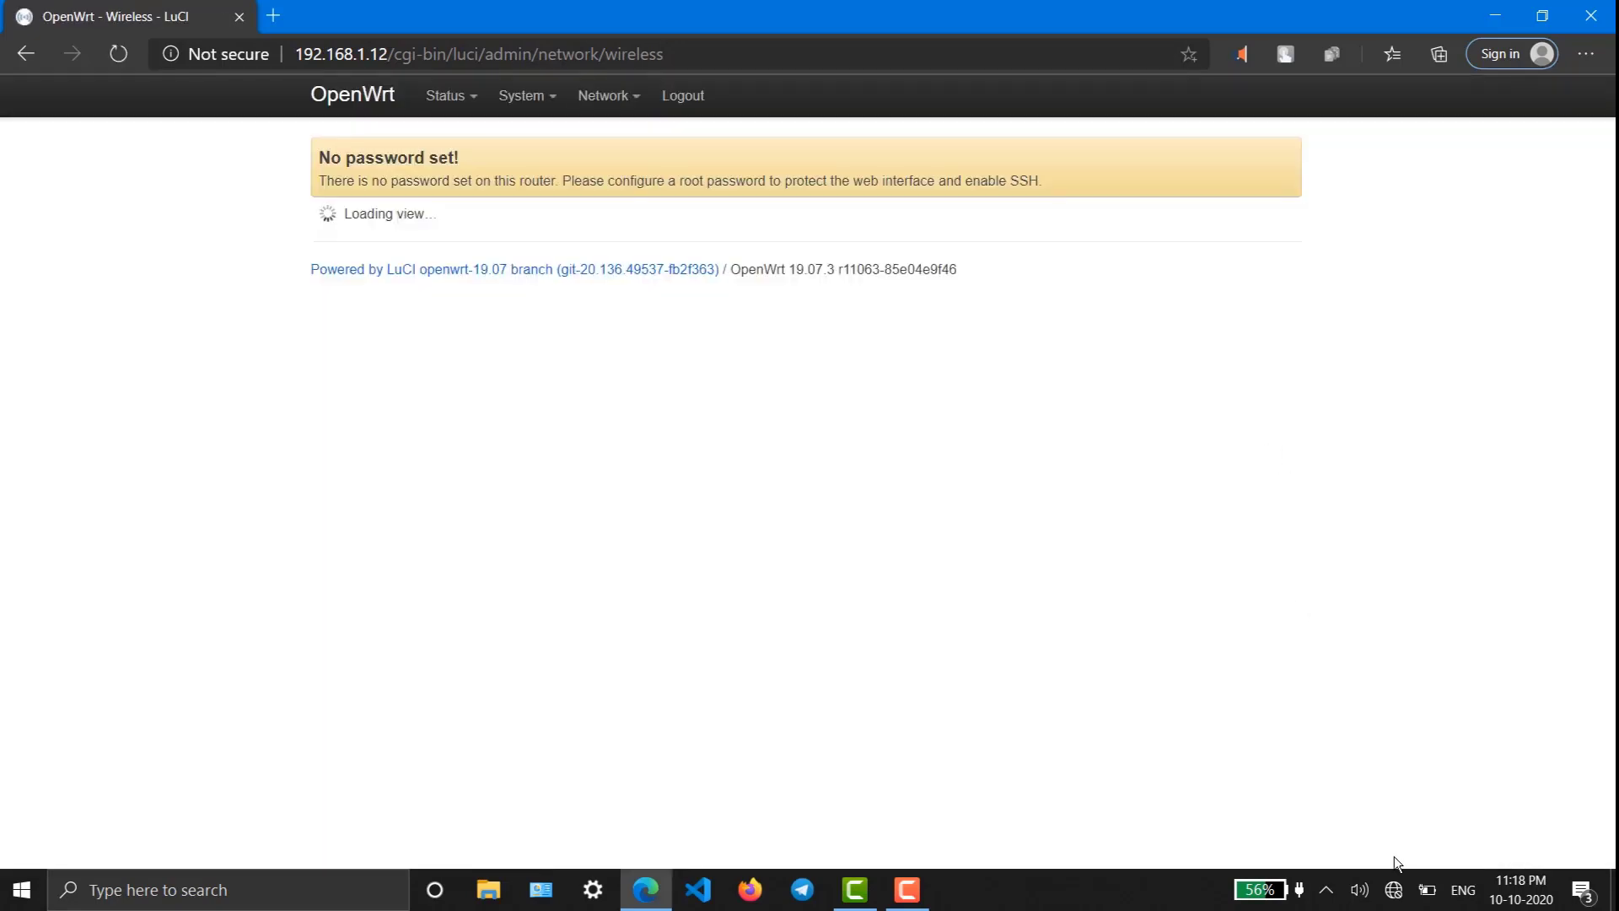
Disconnect the computer from the OpenWrtTest Wi-Fi network, reconnect to it and check its connection status
left_click(1394, 889)
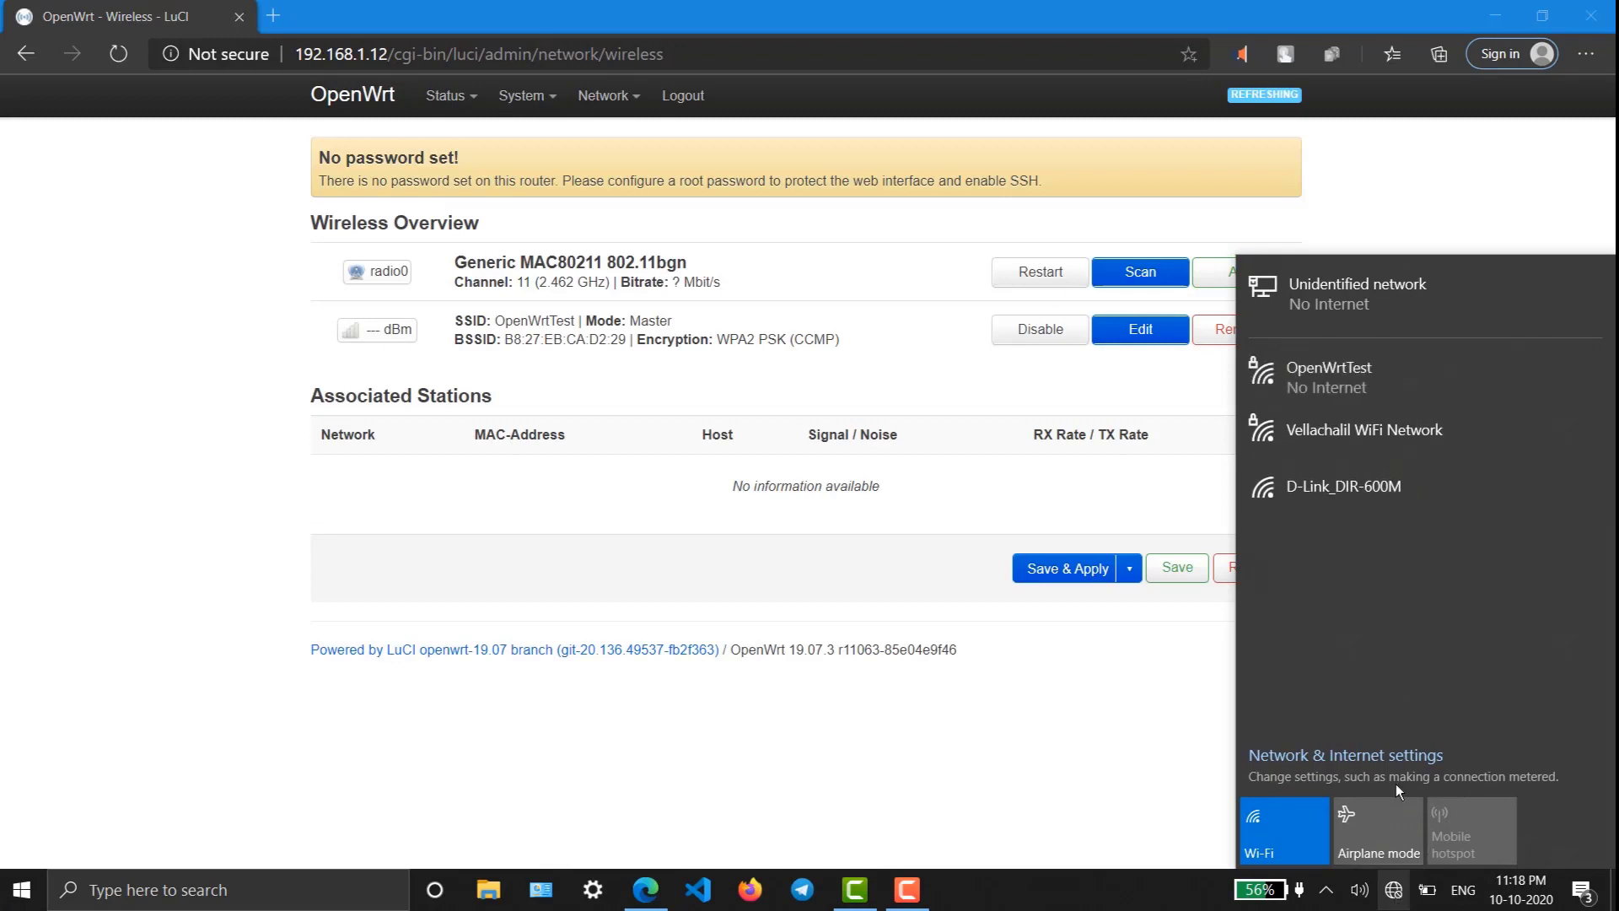
left_click(1427, 383)
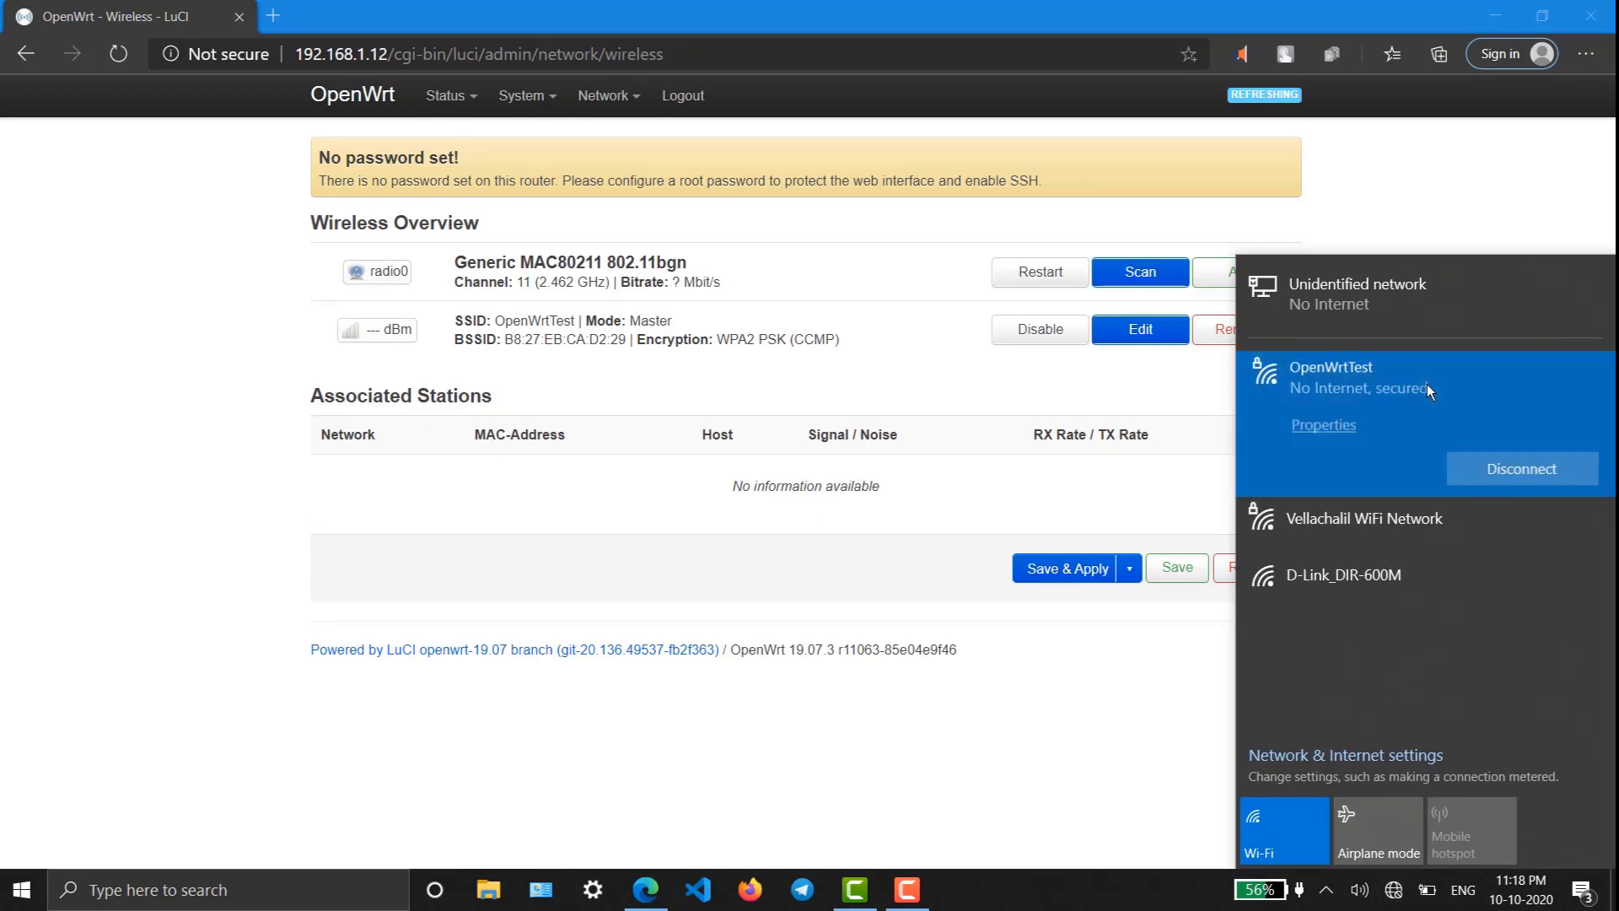
left_click(1510, 467)
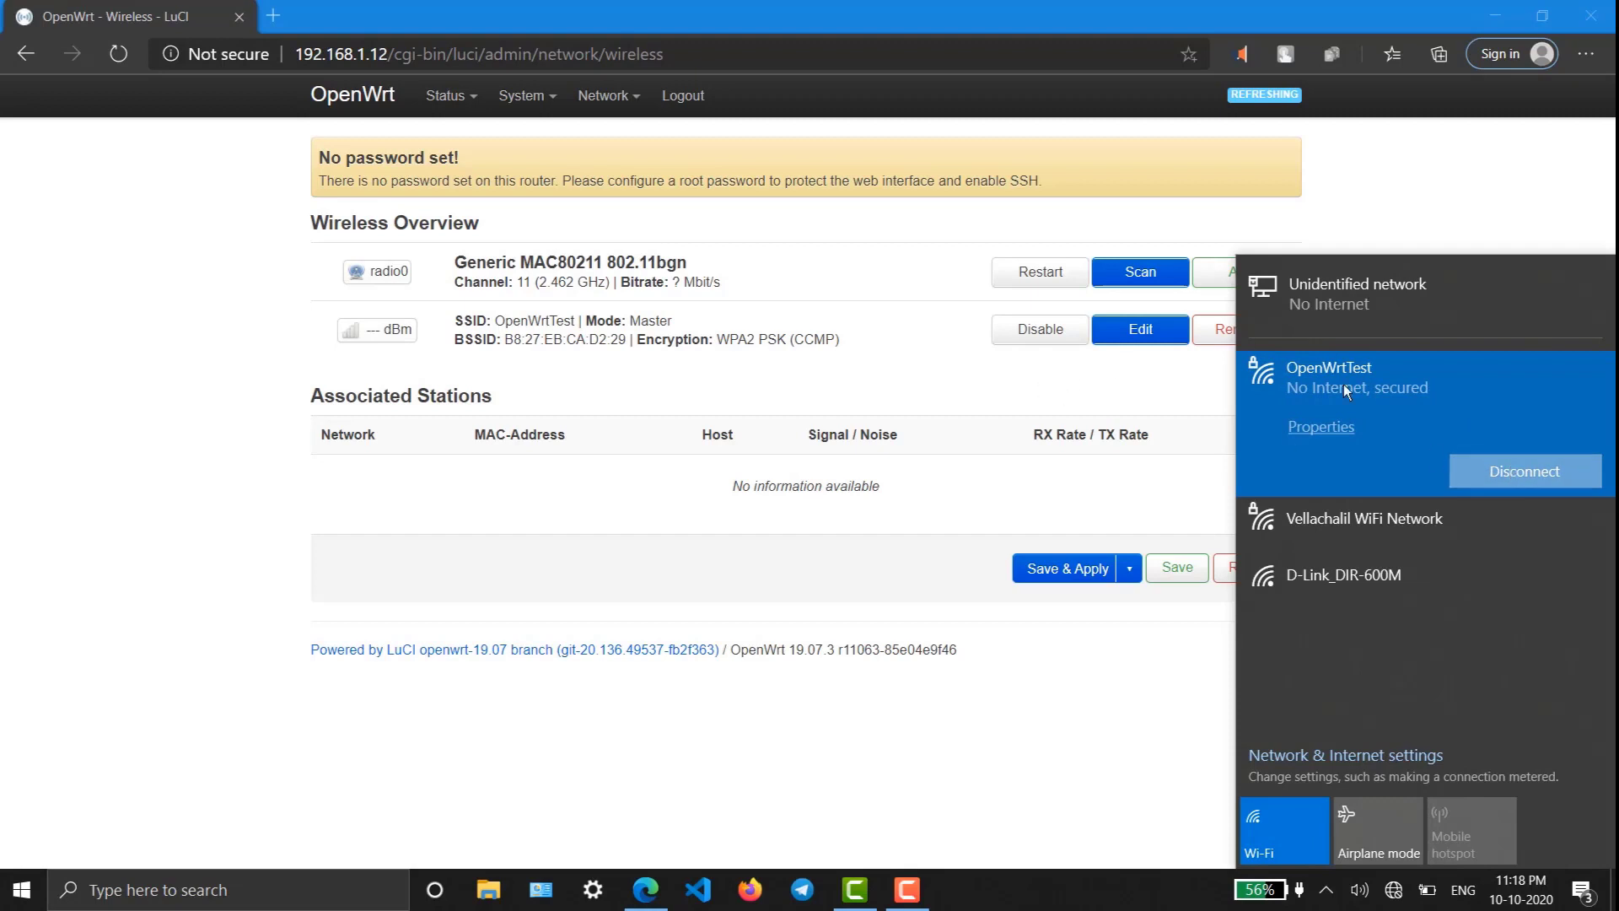
left_click(1469, 455)
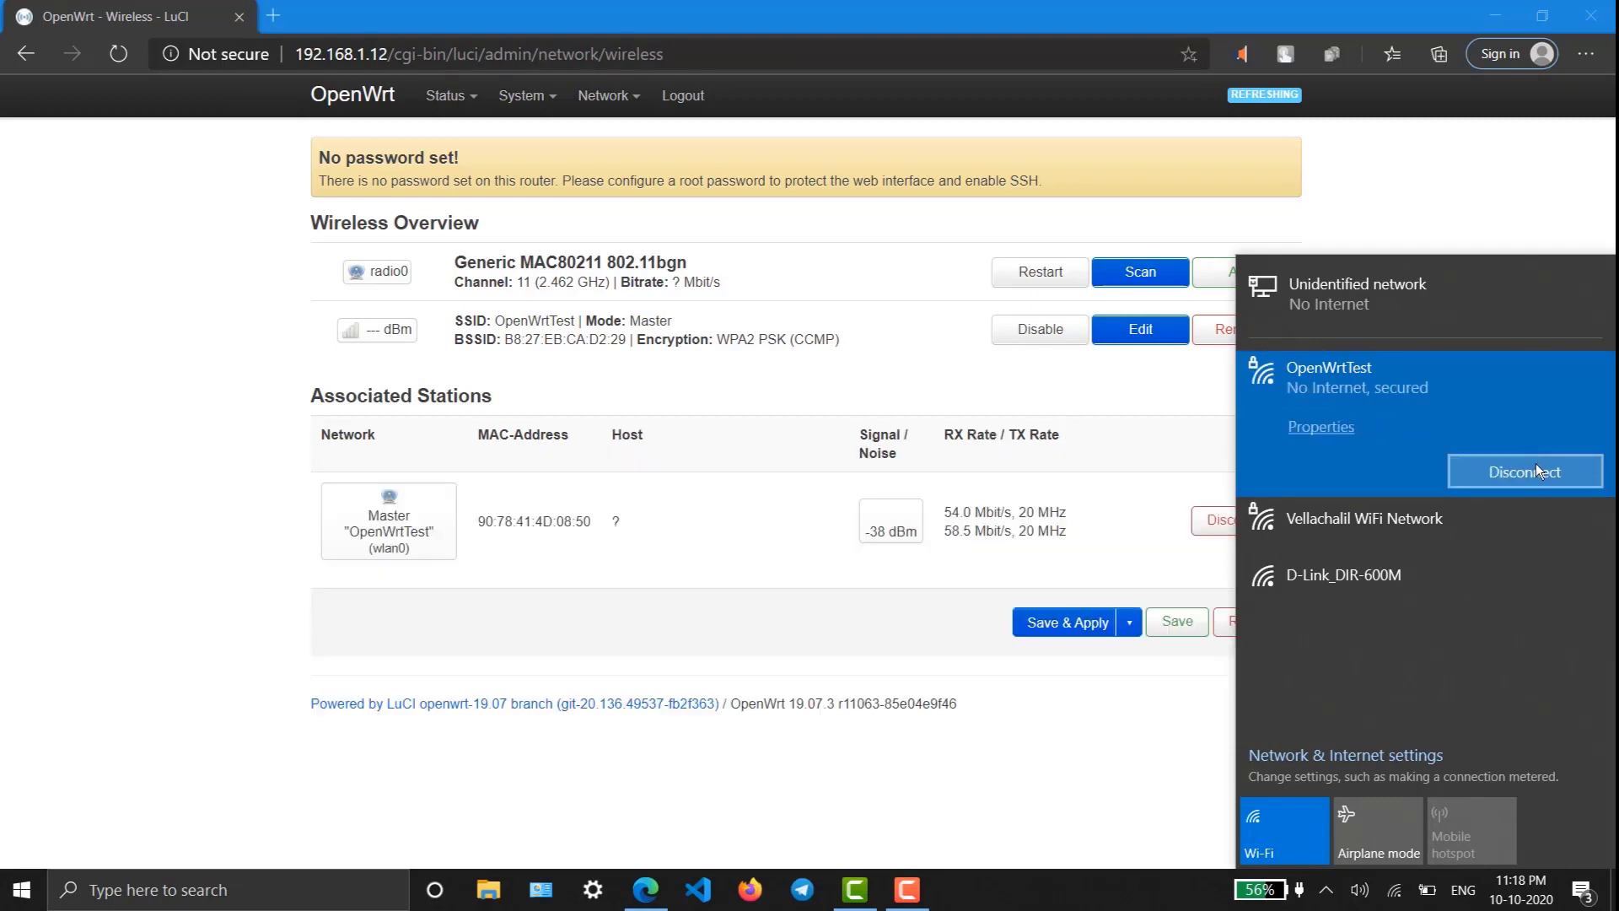
left_click(1506, 459)
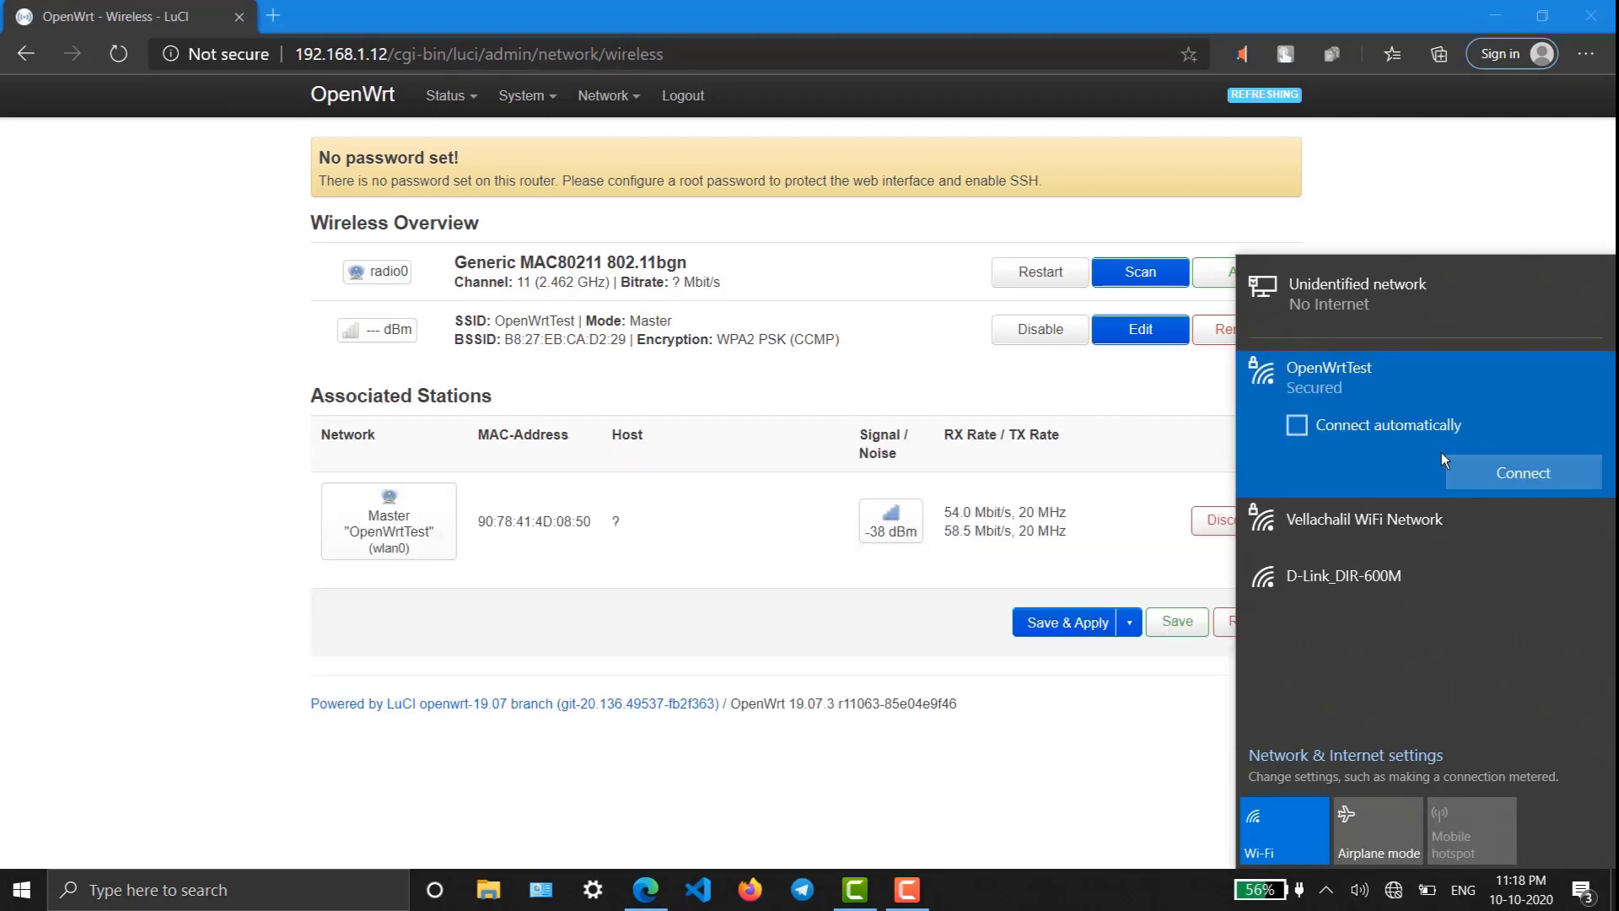
left_click(1490, 478)
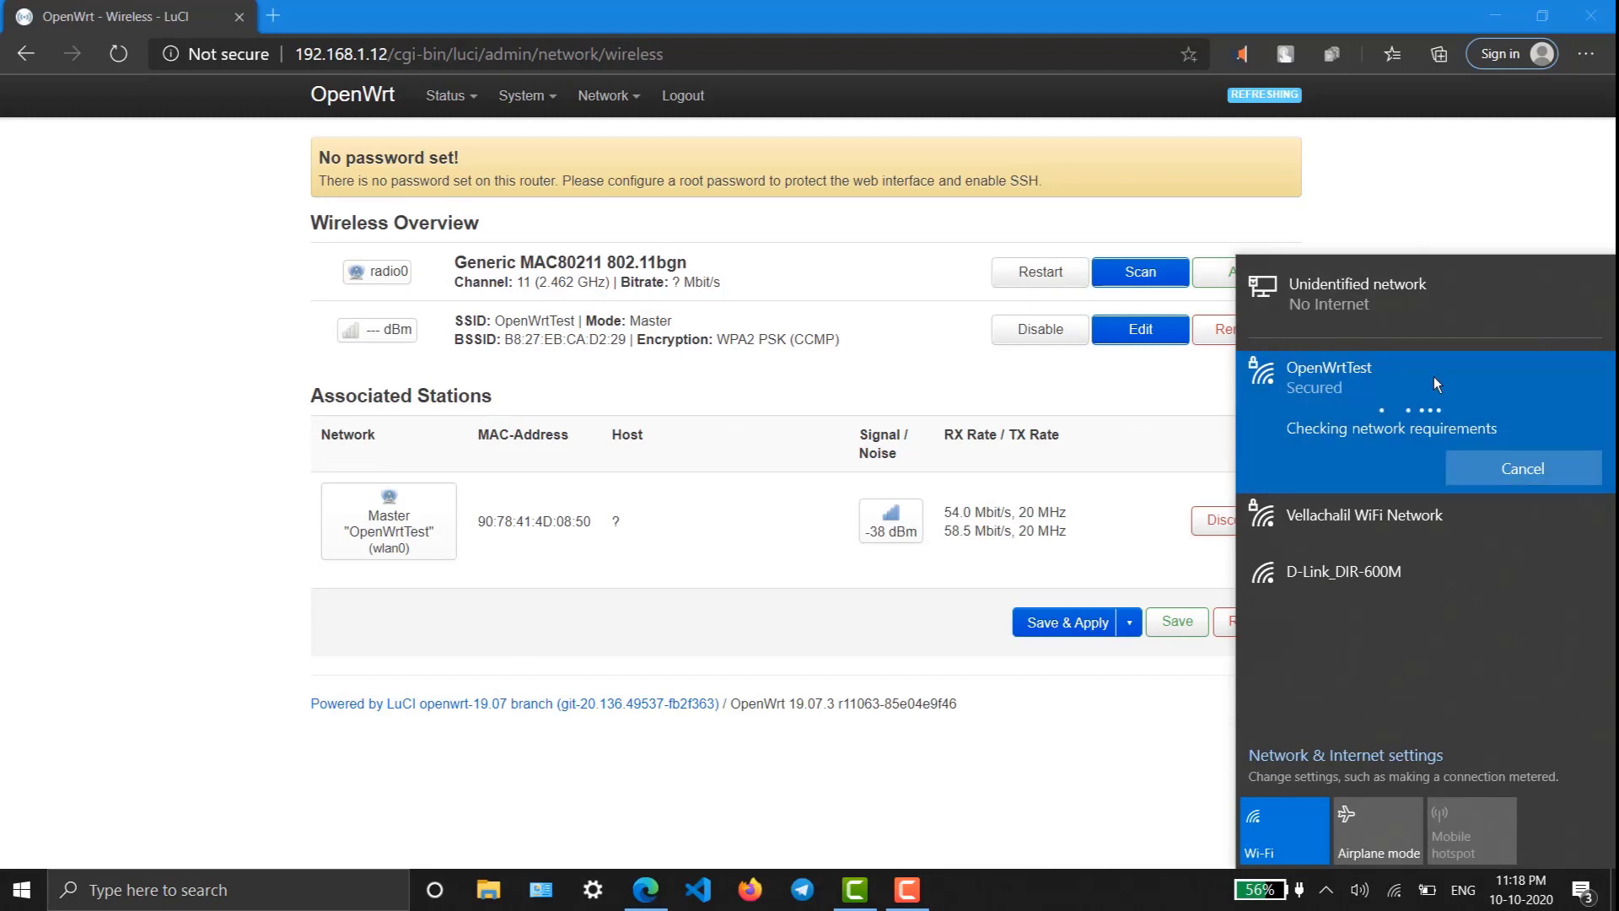
left_click(1144, 720)
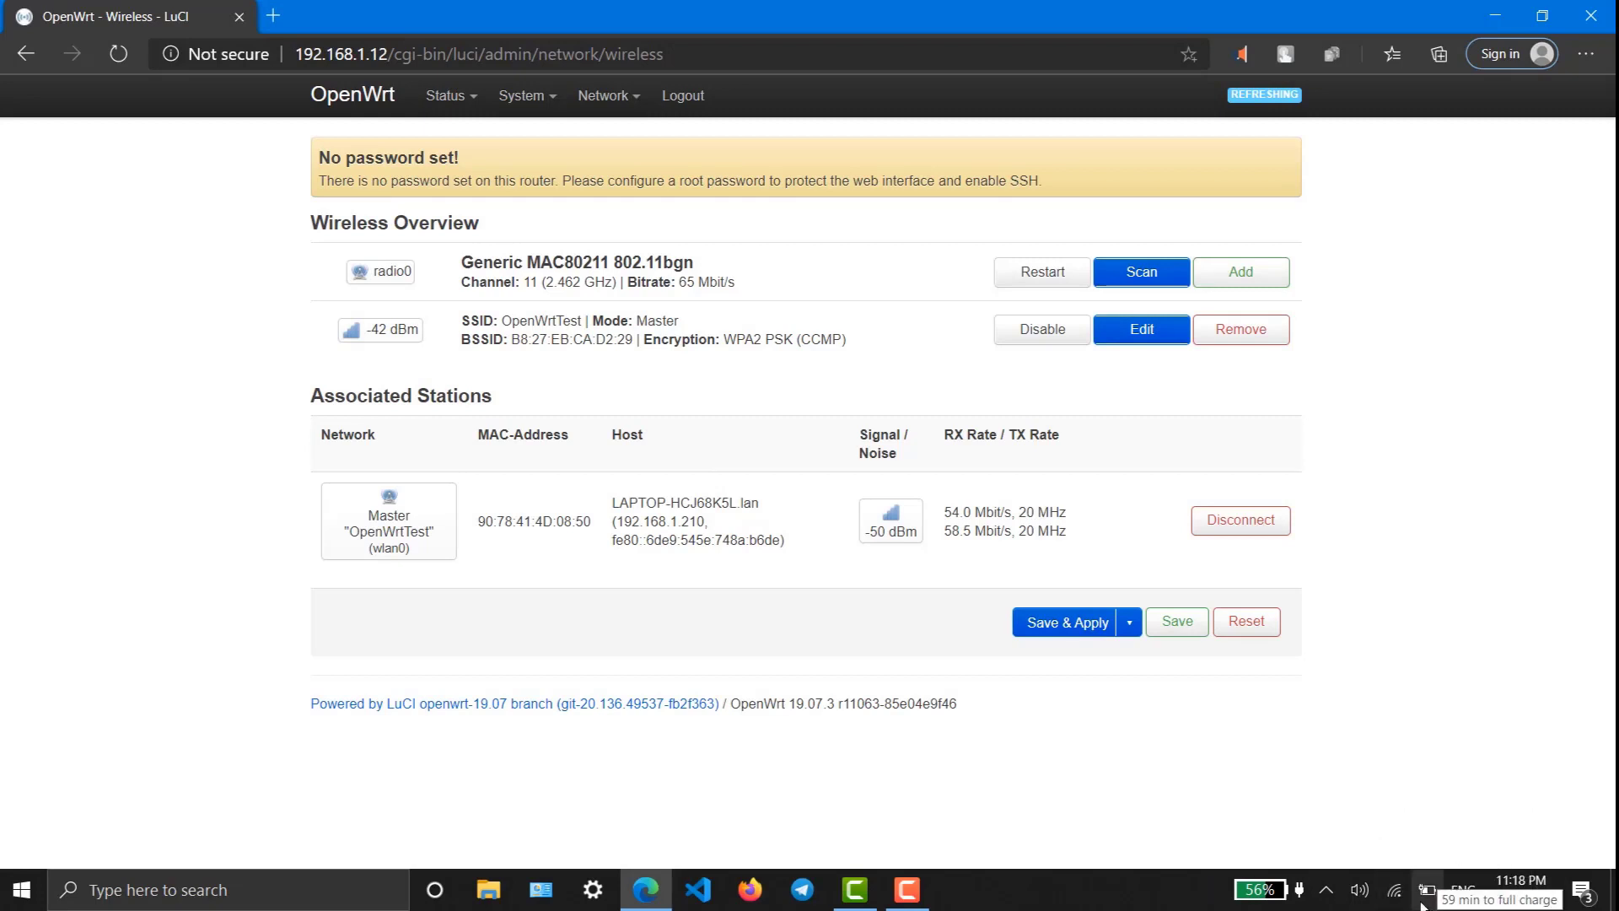
left_click(1395, 889)
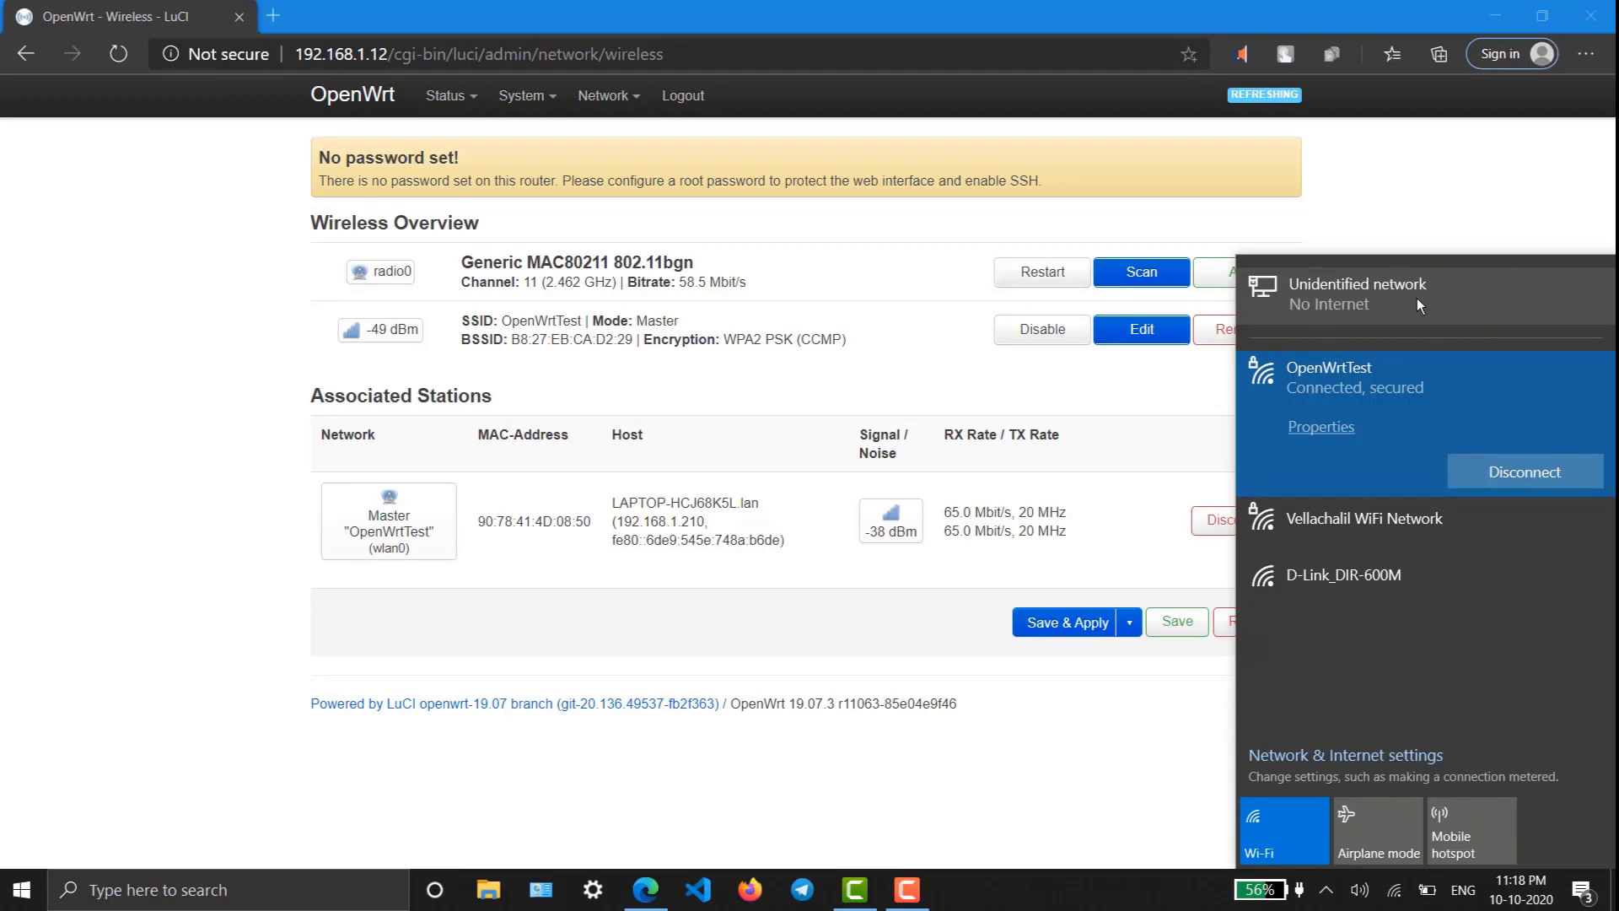
left_click(1445, 185)
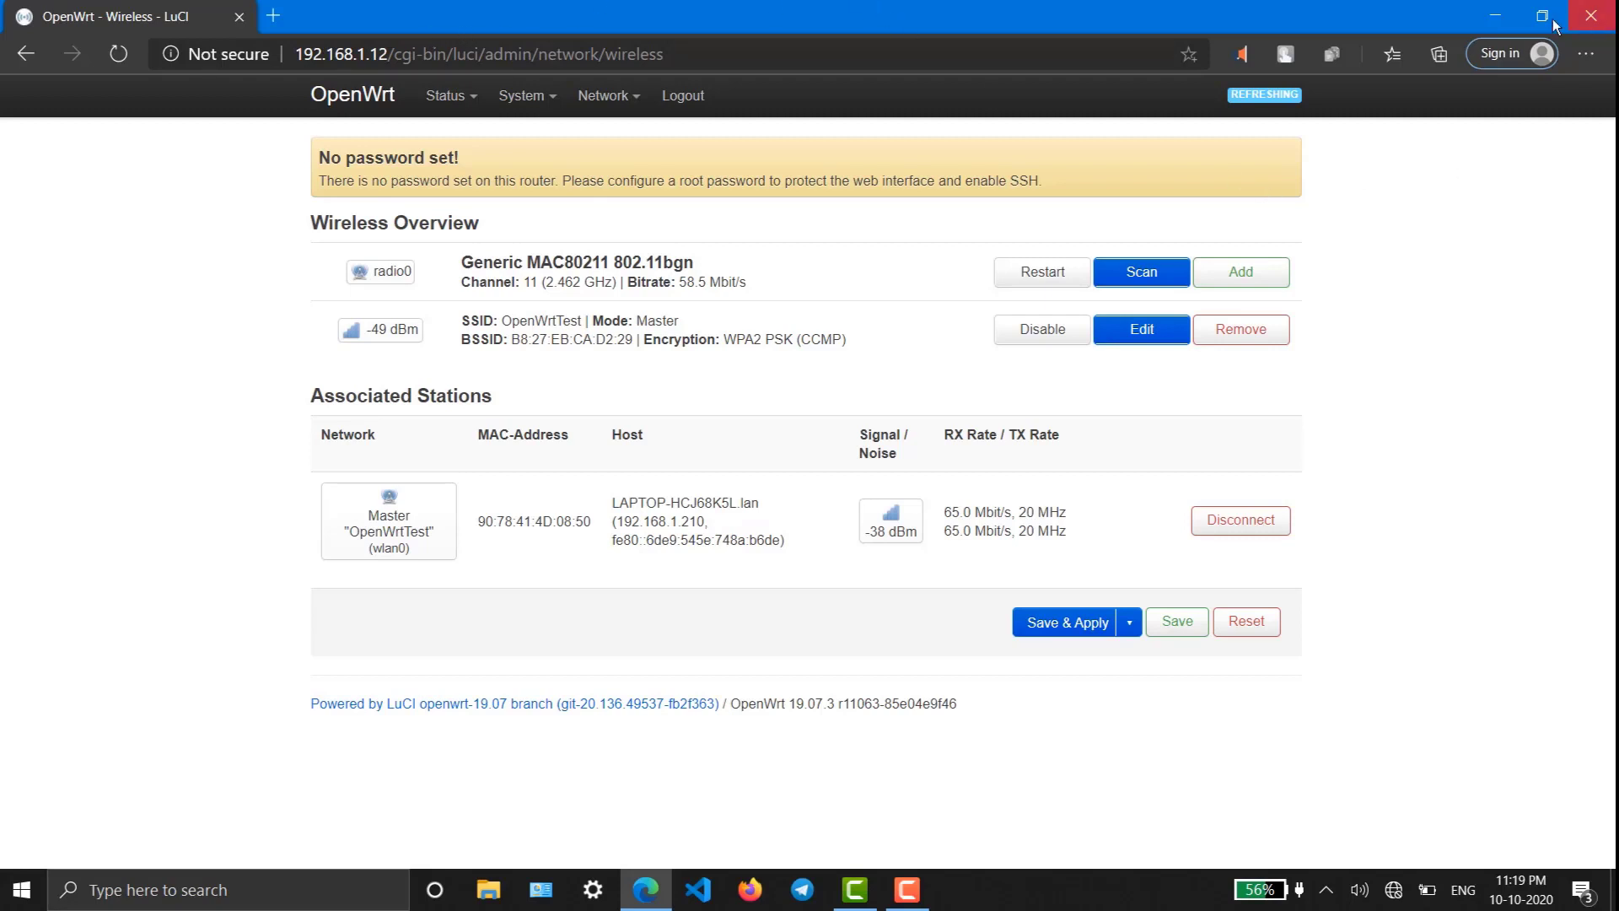
Test reachability of 192.168.1.1 with a ping from the Windows Command Prompt and stop the ping
left_click(1494, 16)
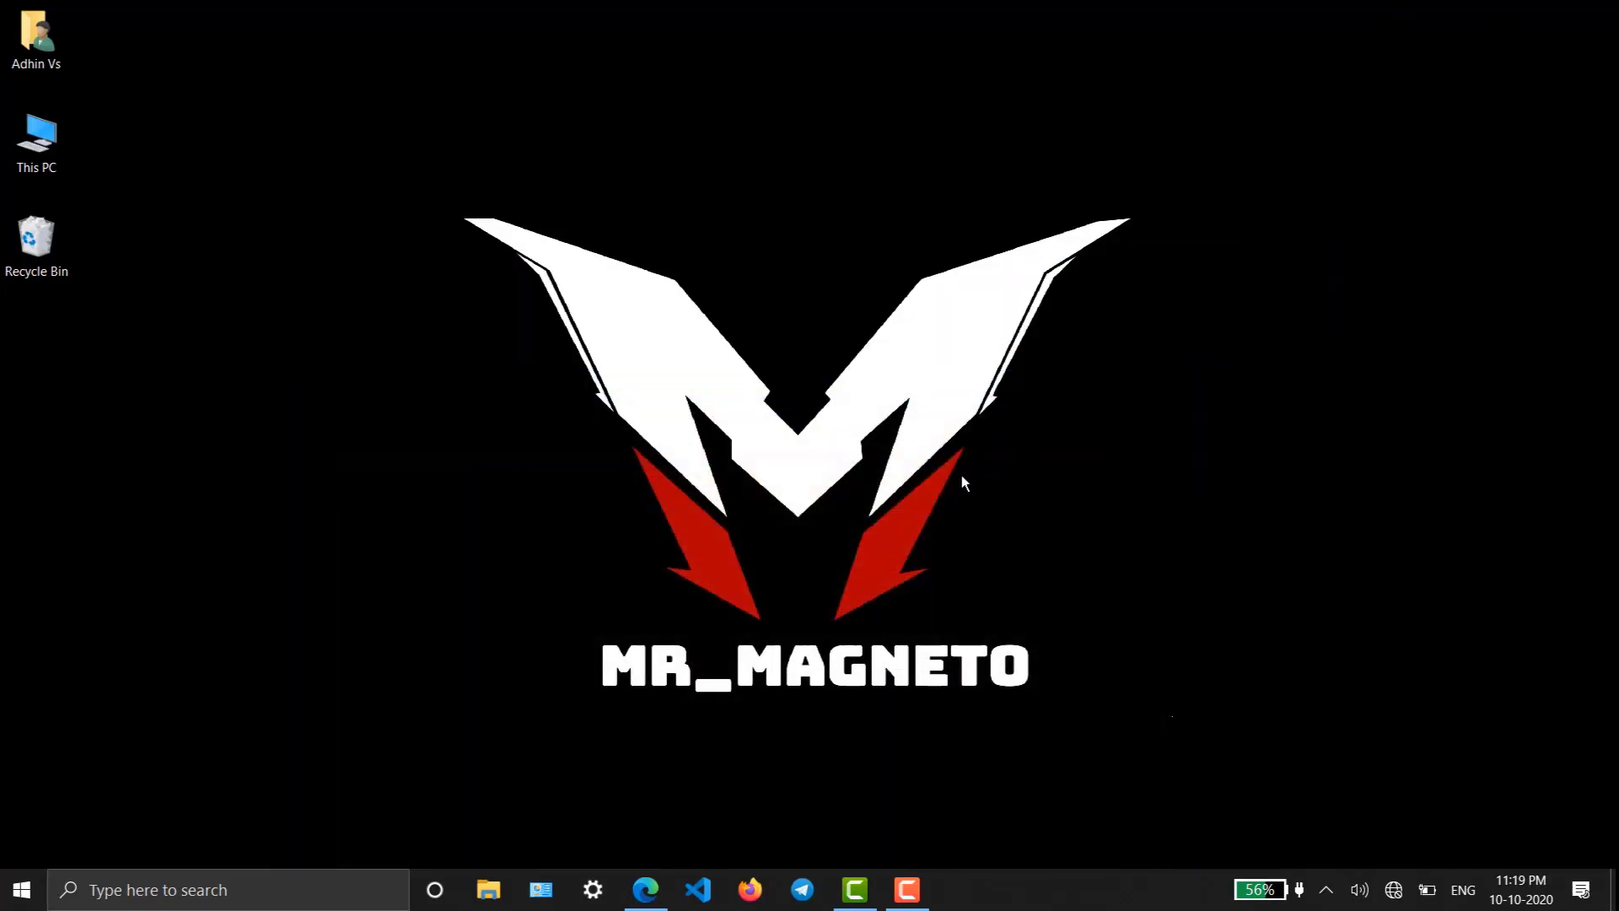
key("super+r")
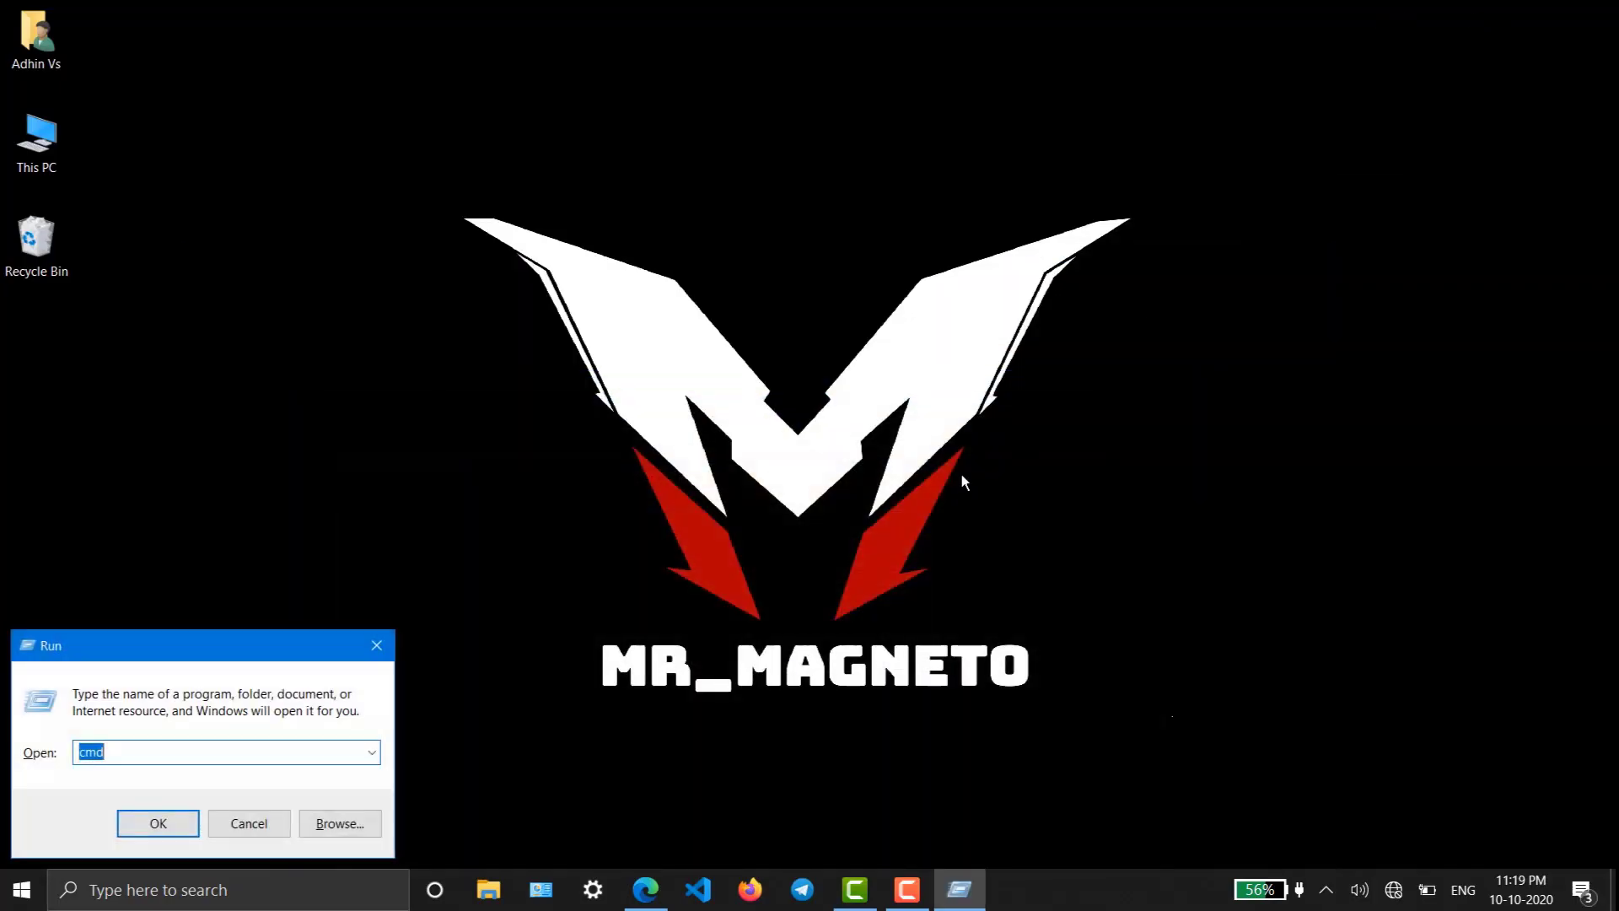
key("Return")
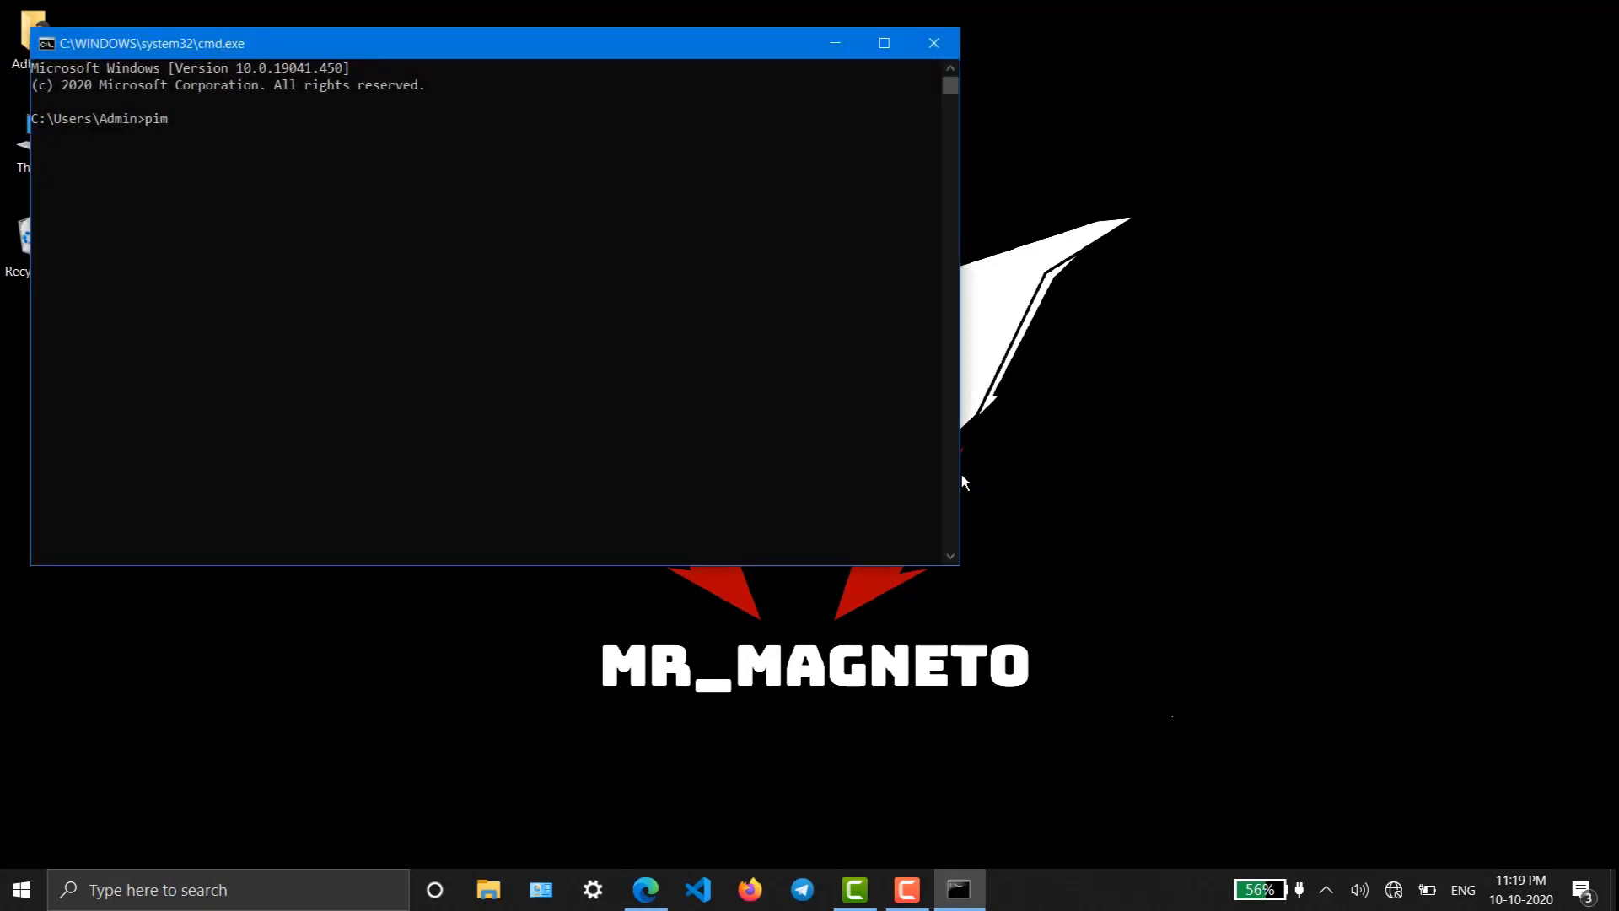
type("pimg")
key("BackSpace")
key("BackSpace")
type("ng 192.168.1.1")
key("Return")
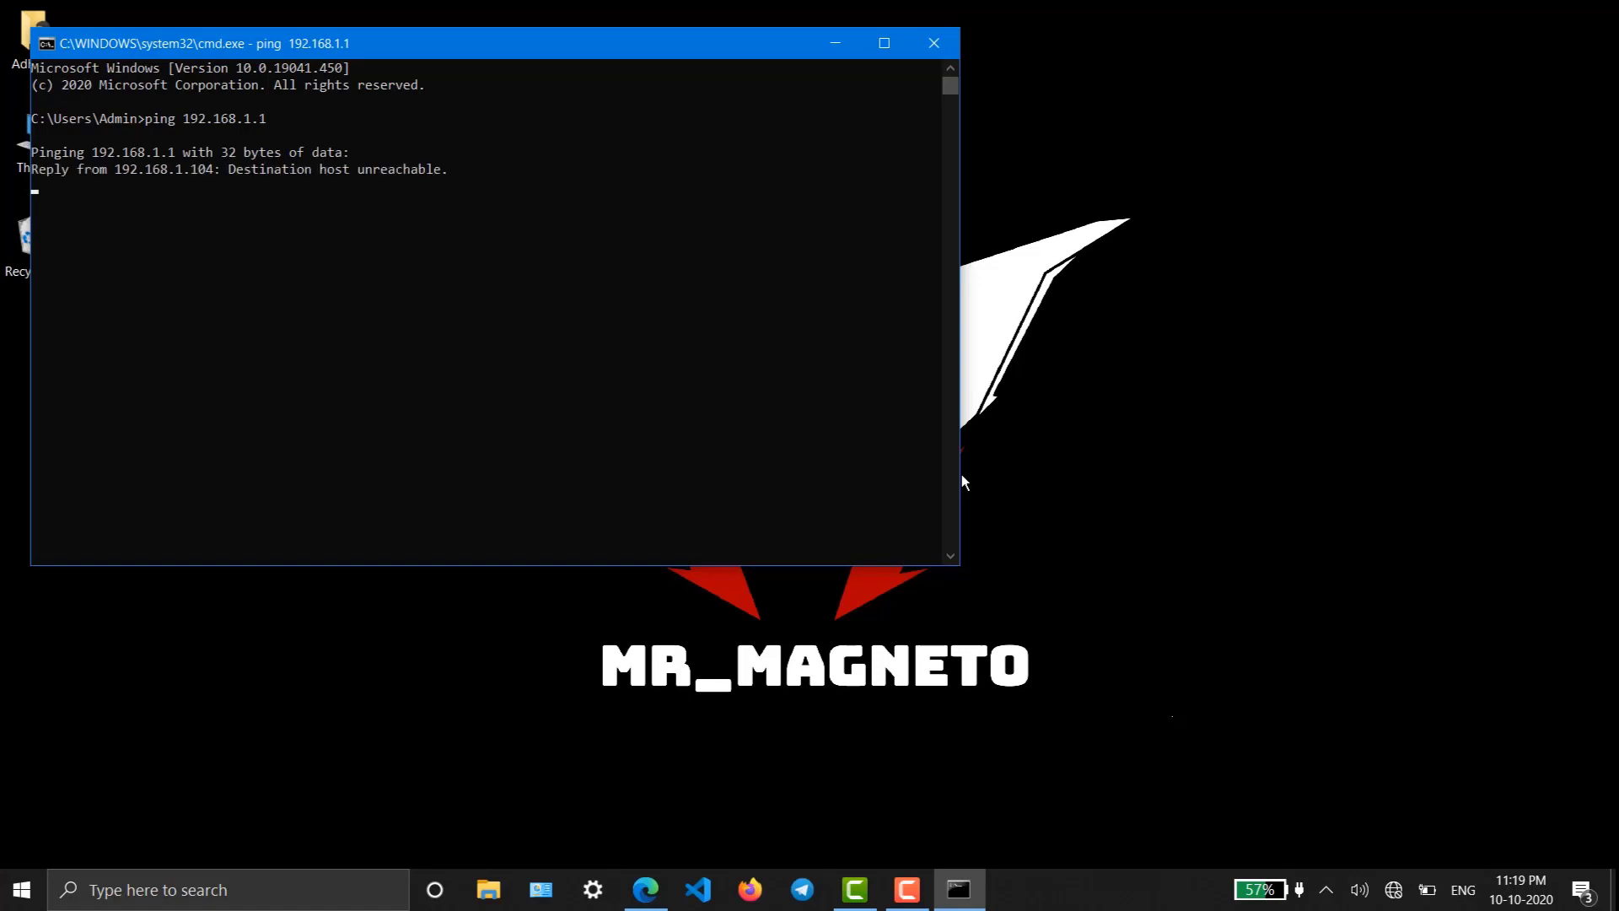
key("ctrl+c")
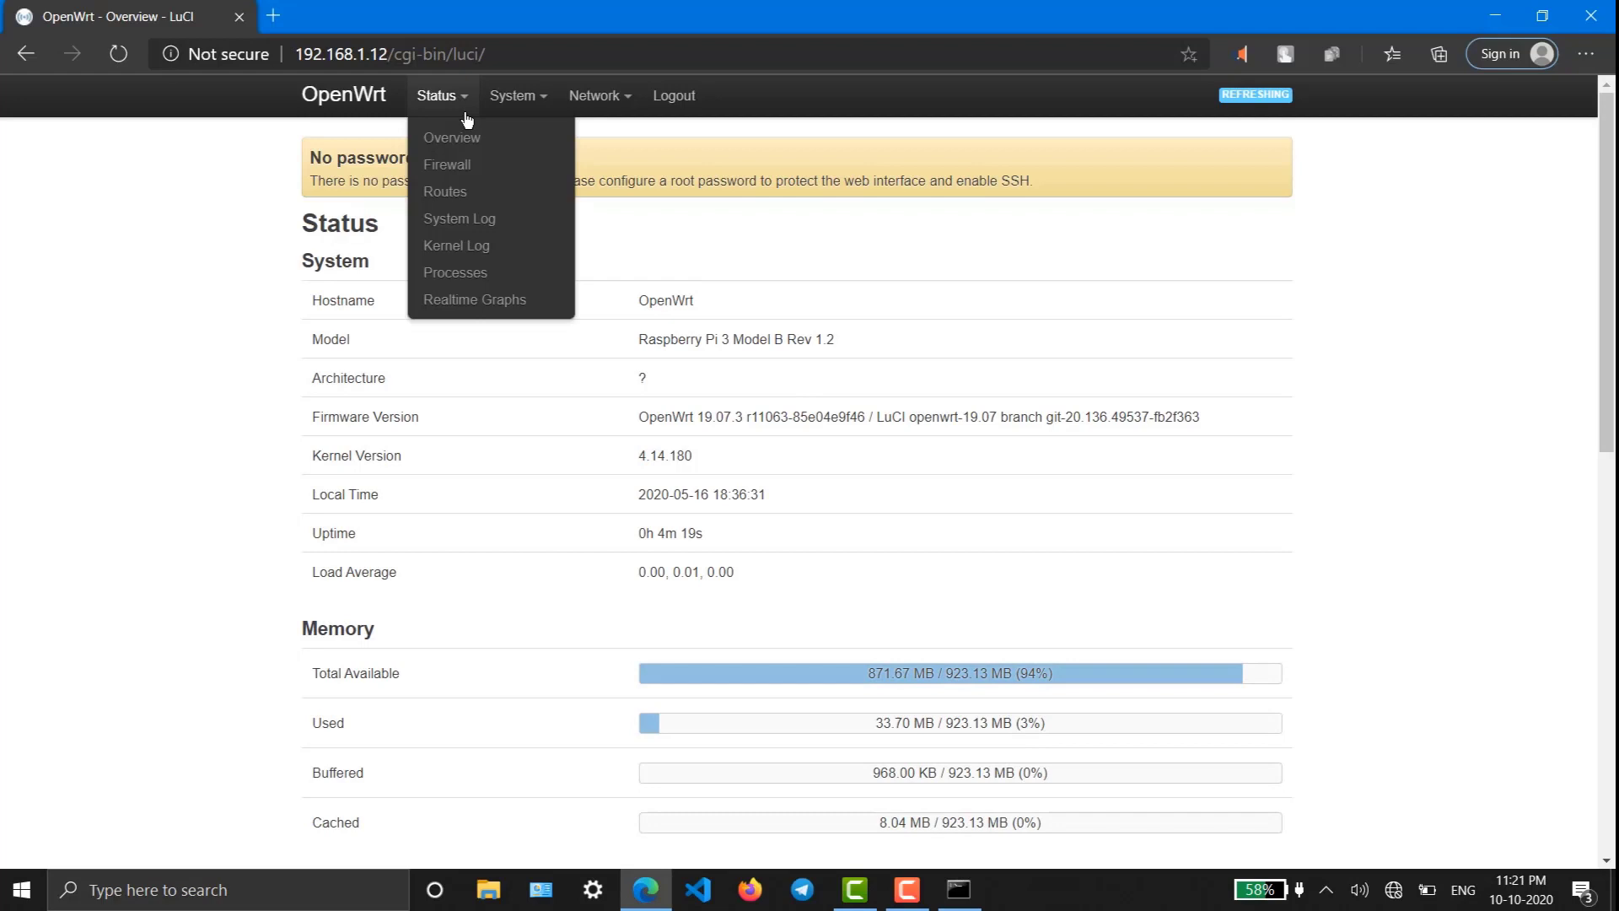
Set the LAN interface's IPv4 gateway to 192.168.1.1 and save and apply the network changes
mouse_move(510, 100)
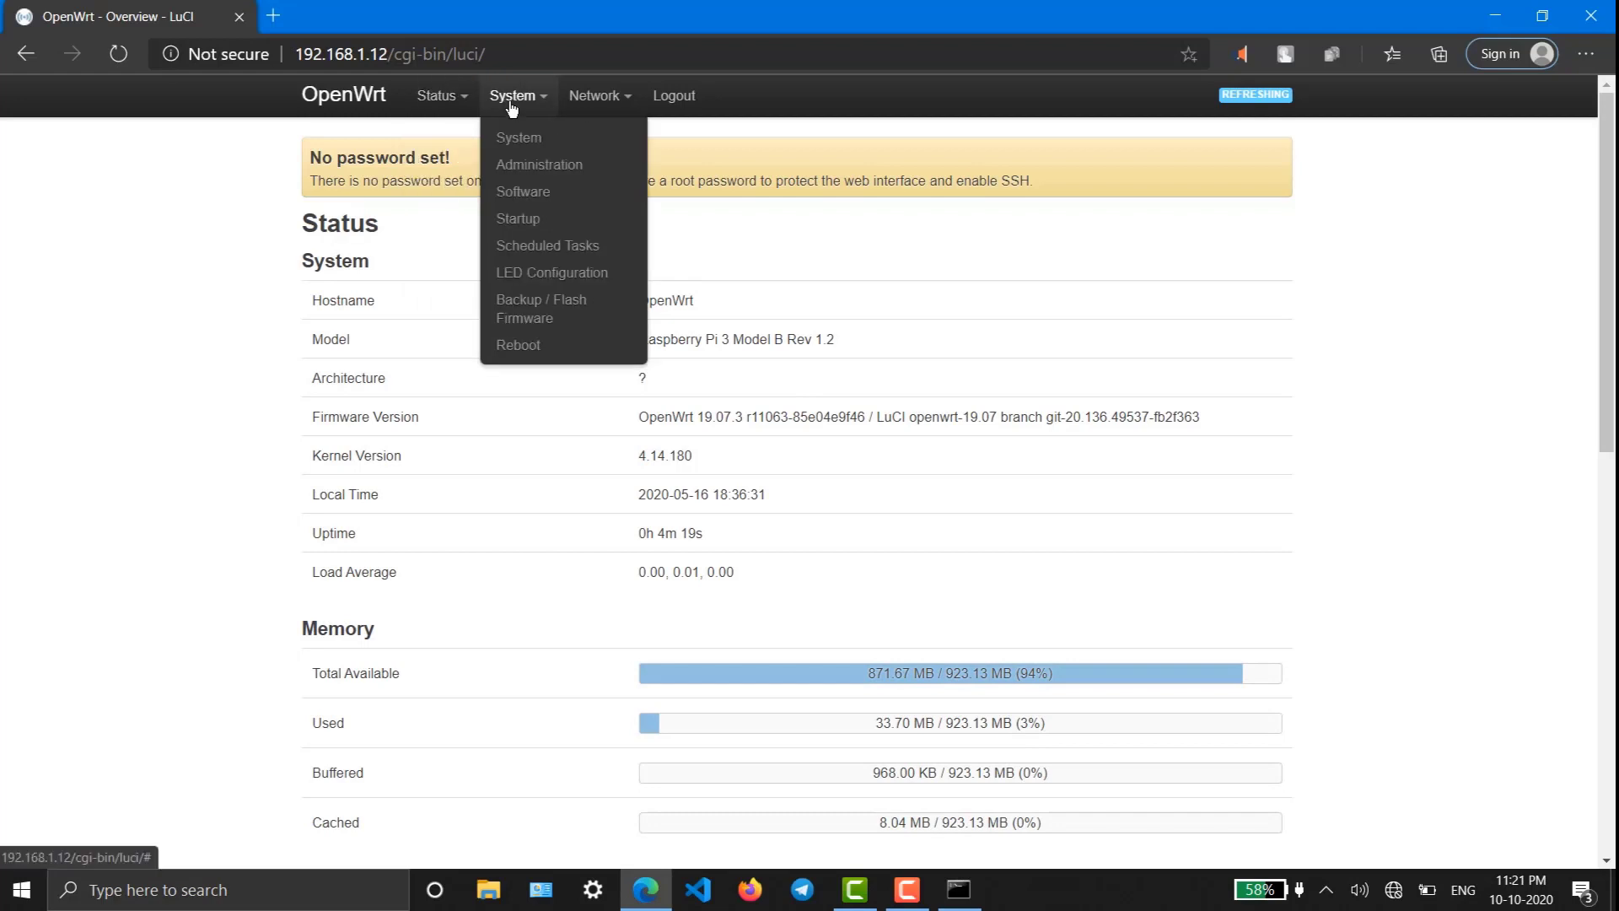
mouse_move(596, 100)
left_click(590, 136)
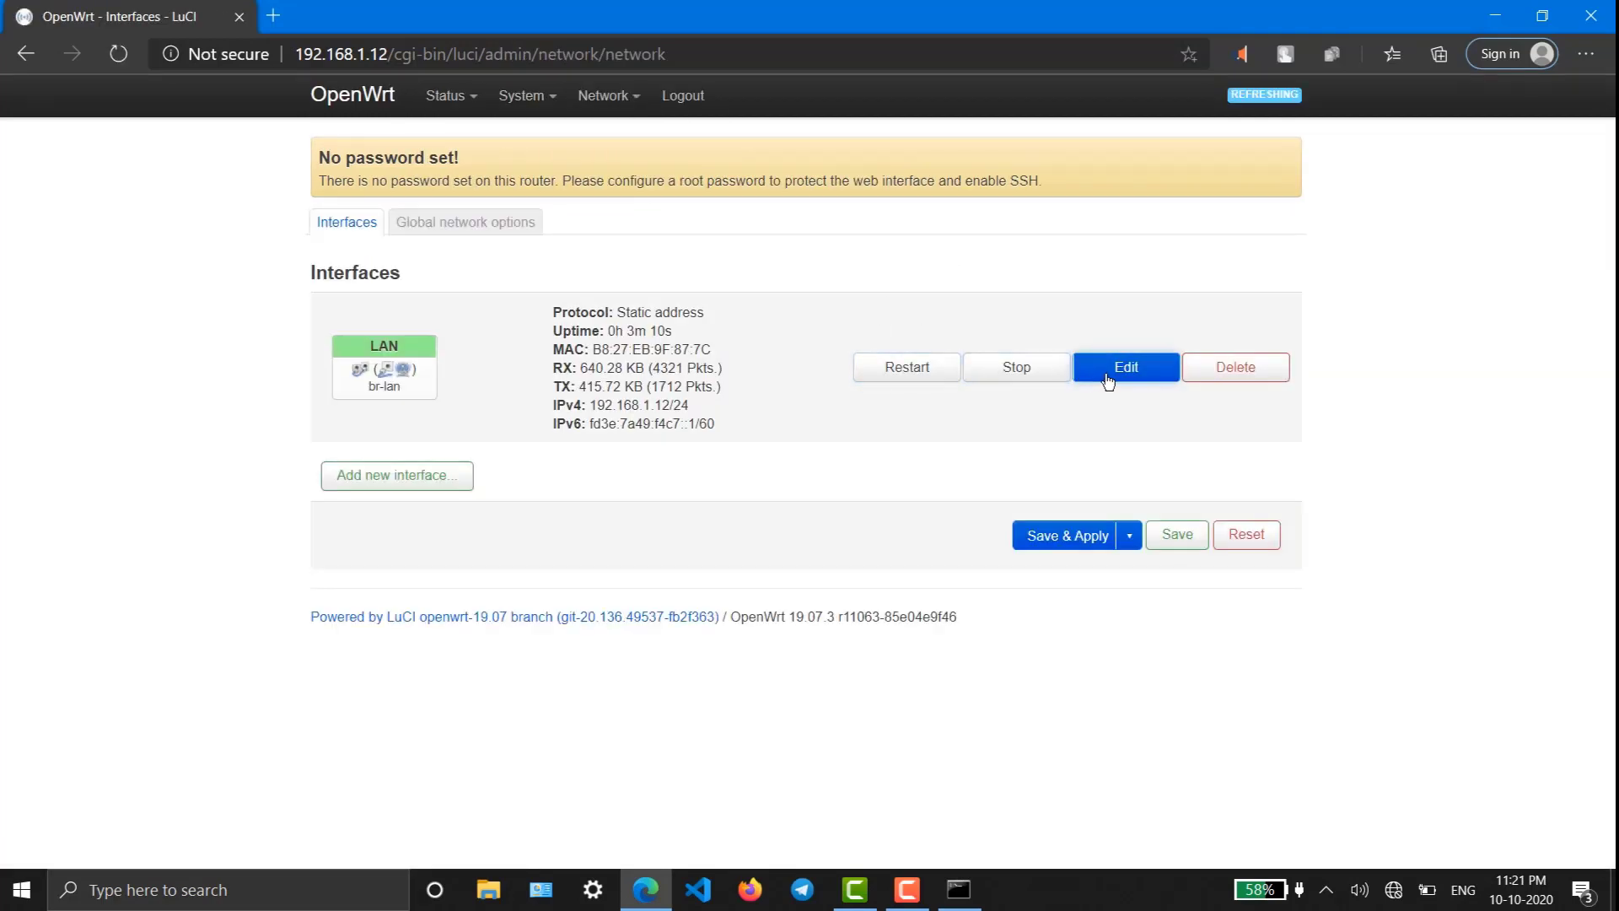
left_click(1107, 381)
left_click(612, 582)
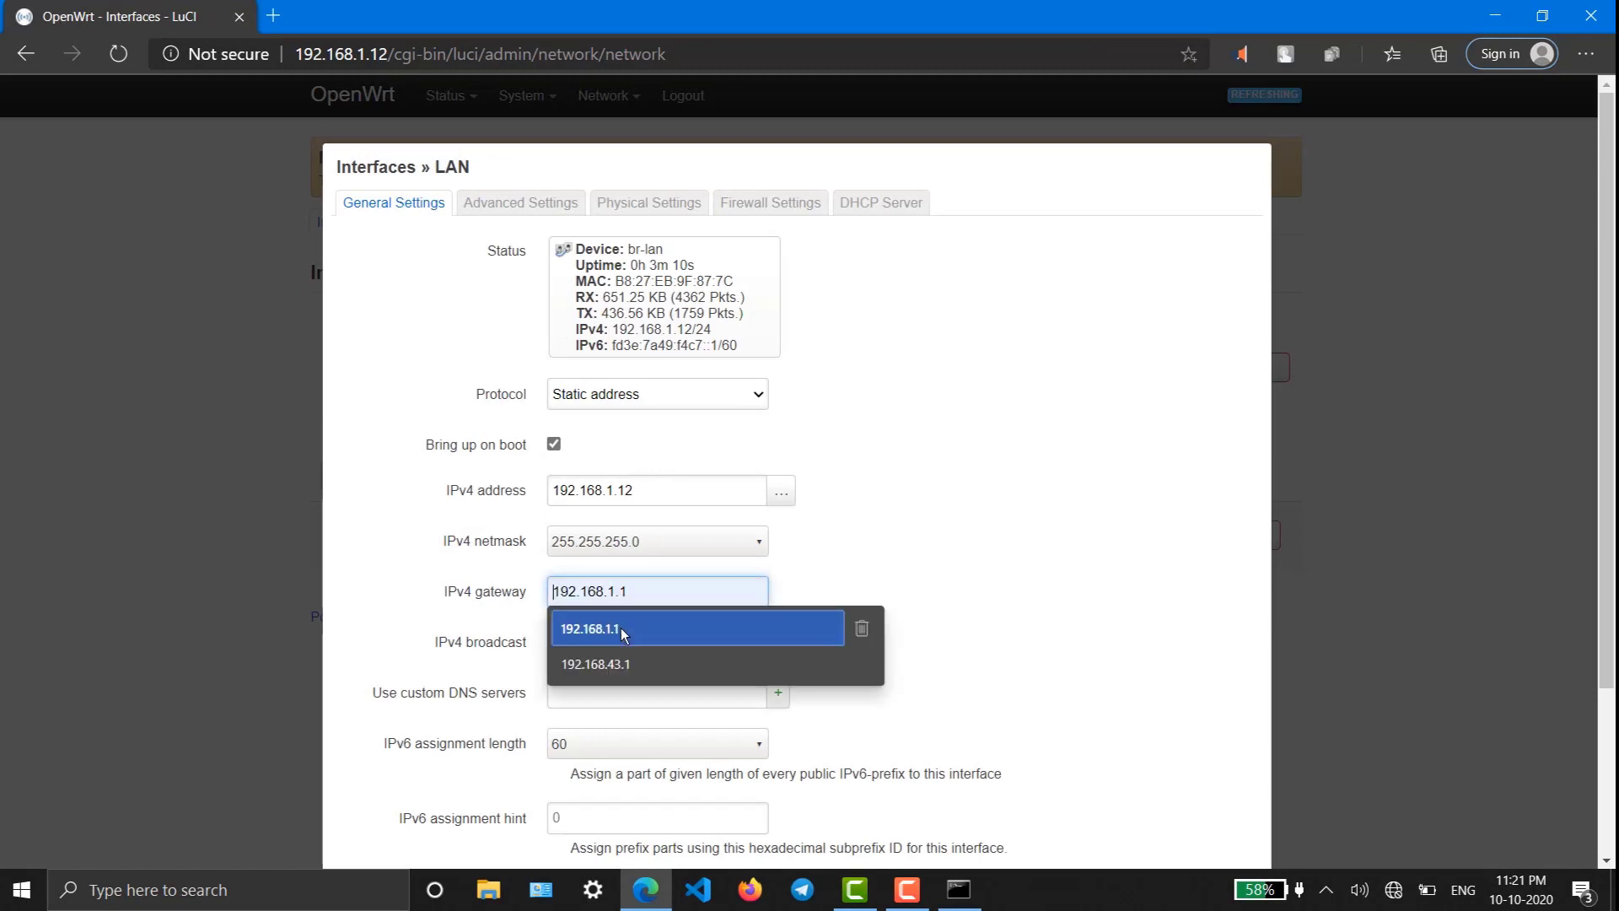
left_click(624, 631)
scroll(877, 632, "down", 3)
left_click(1238, 772)
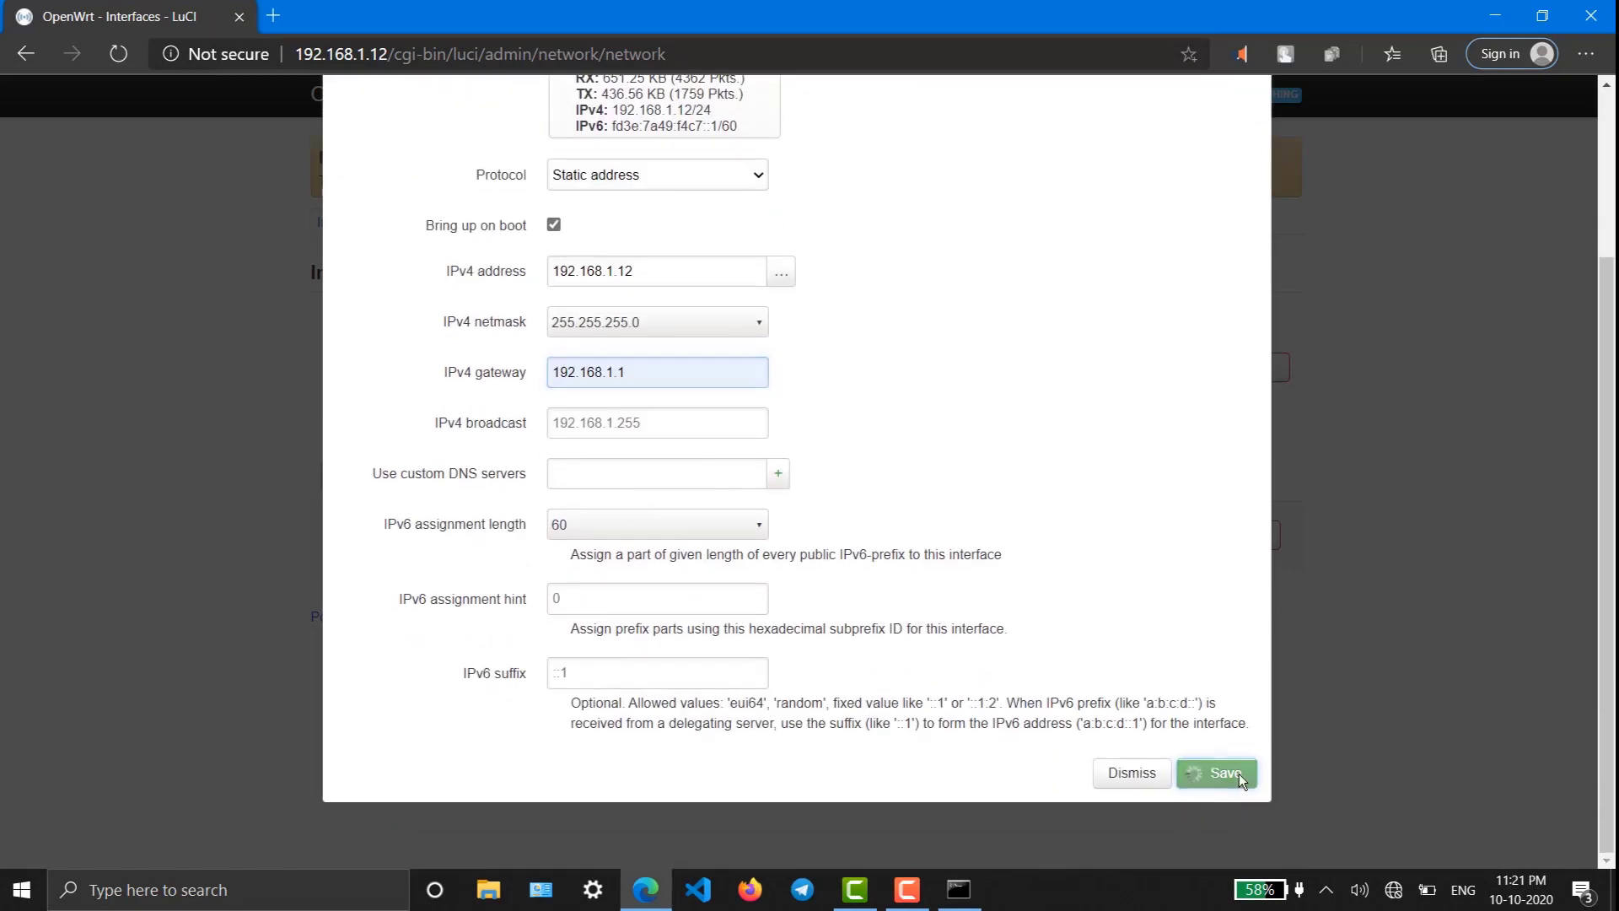
left_click(1071, 538)
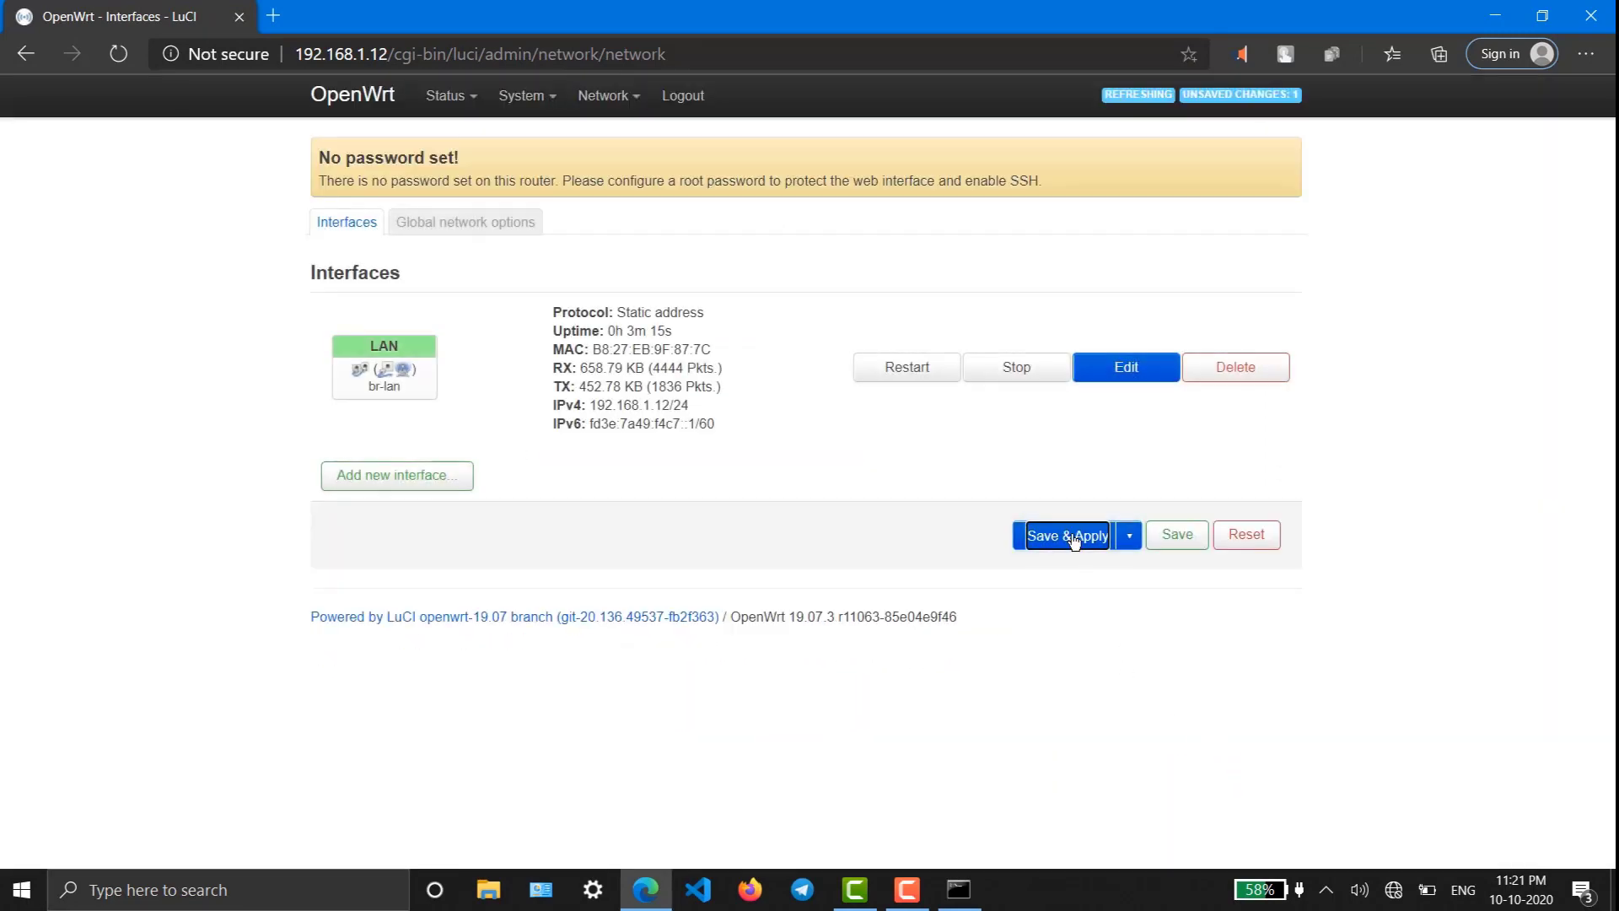
left_click(1067, 475)
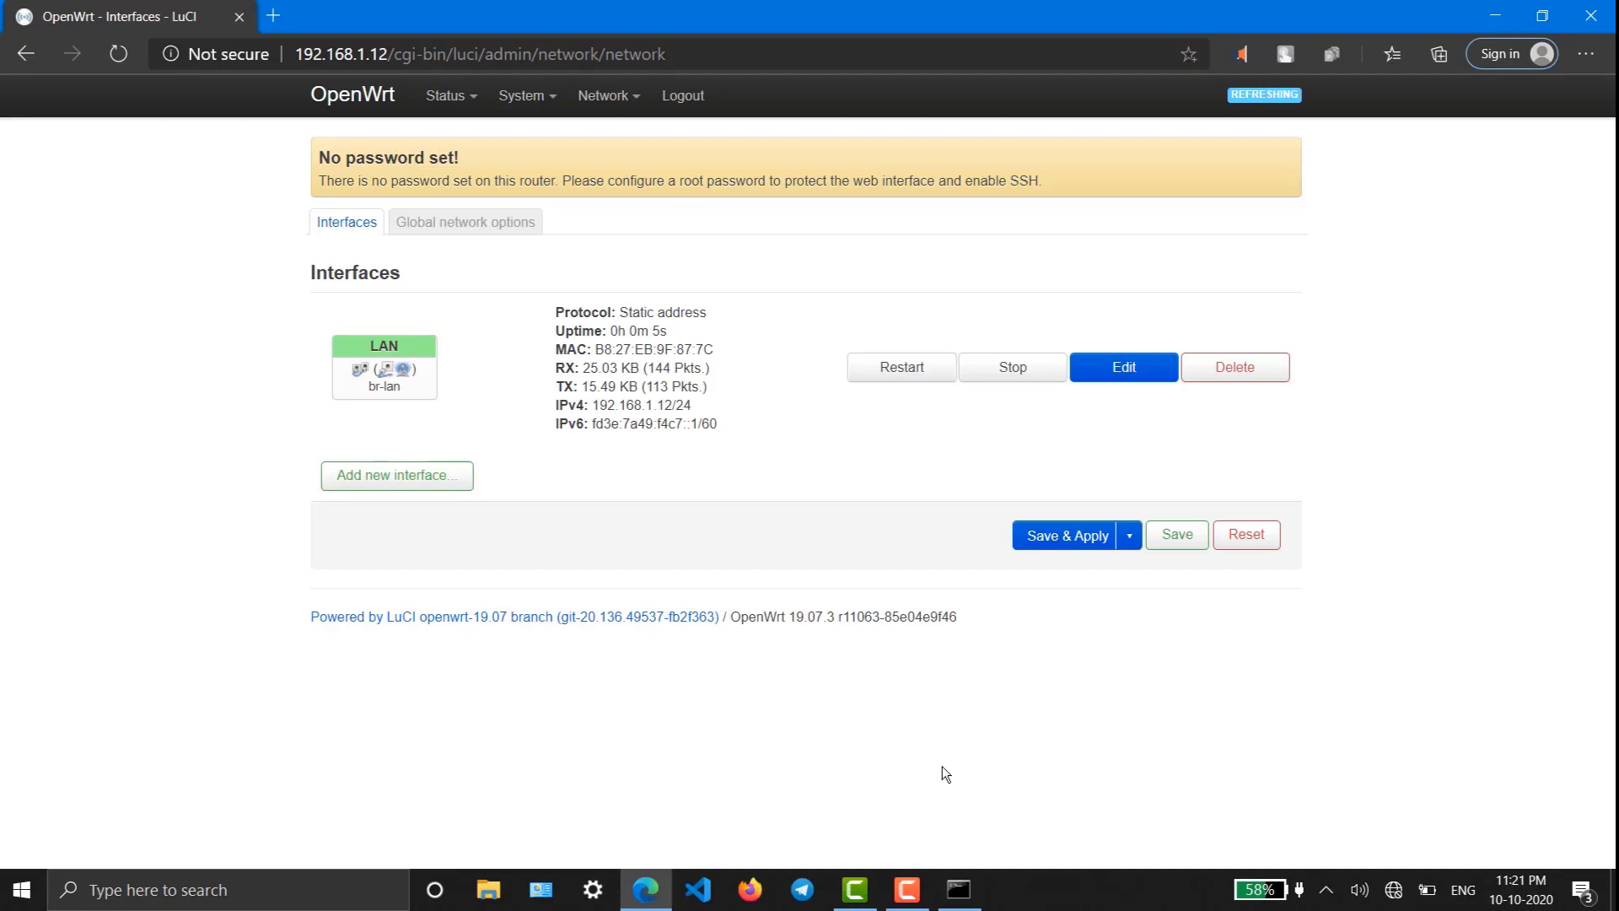
Switch to the Command Prompt, ping 192.168.1.1 again and close the window
left_click(956, 894)
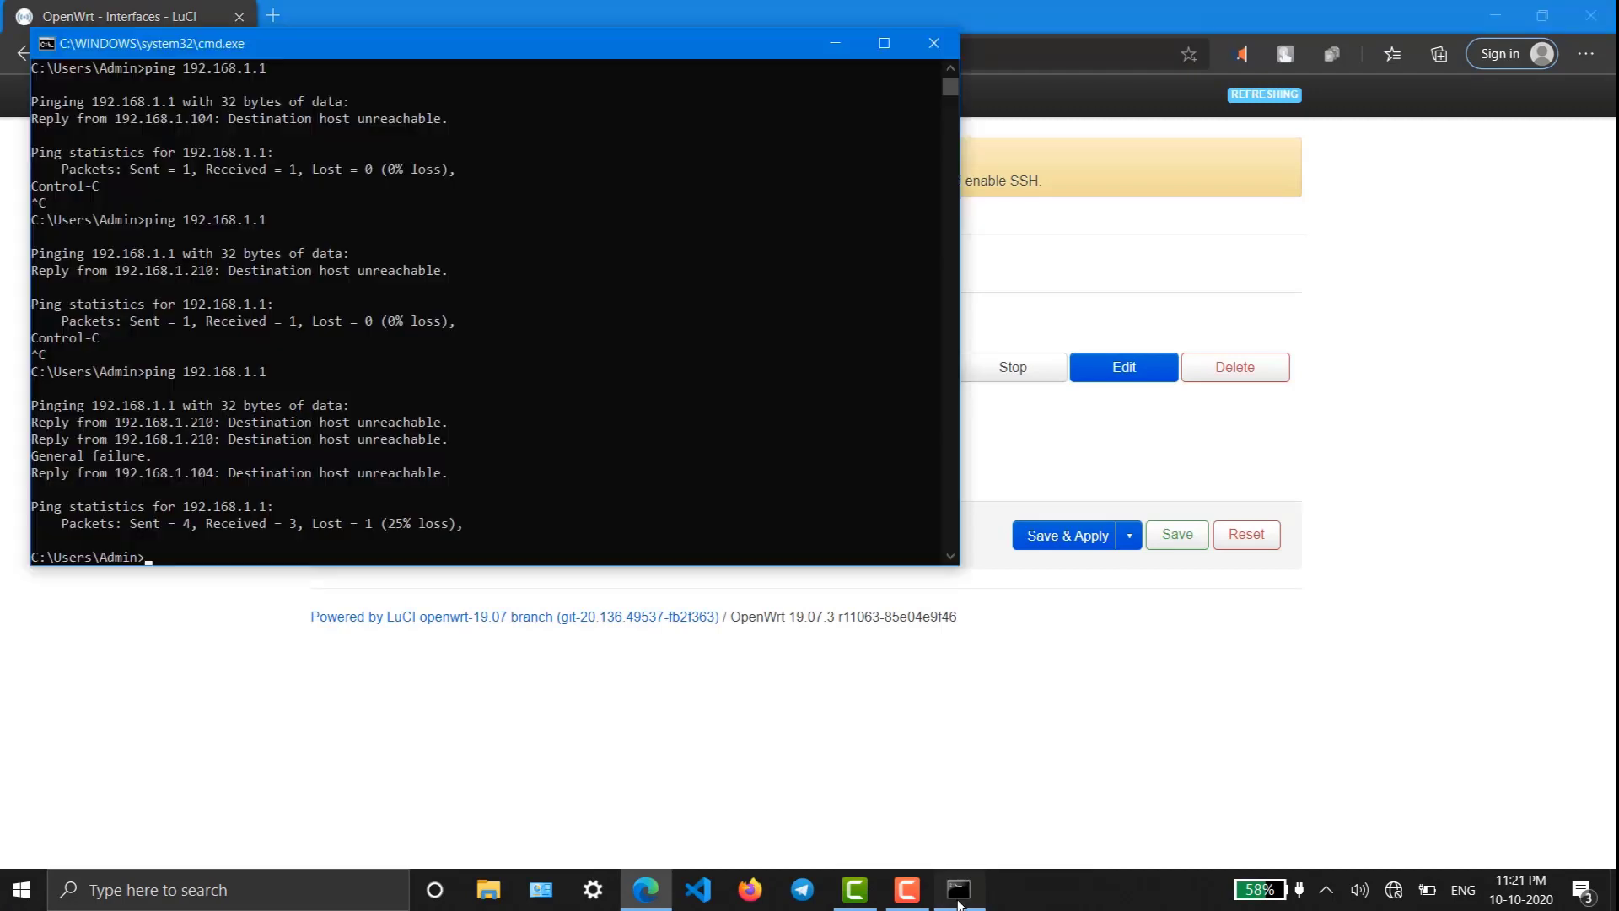
left_click(619, 440)
key("Escape")
key("Up")
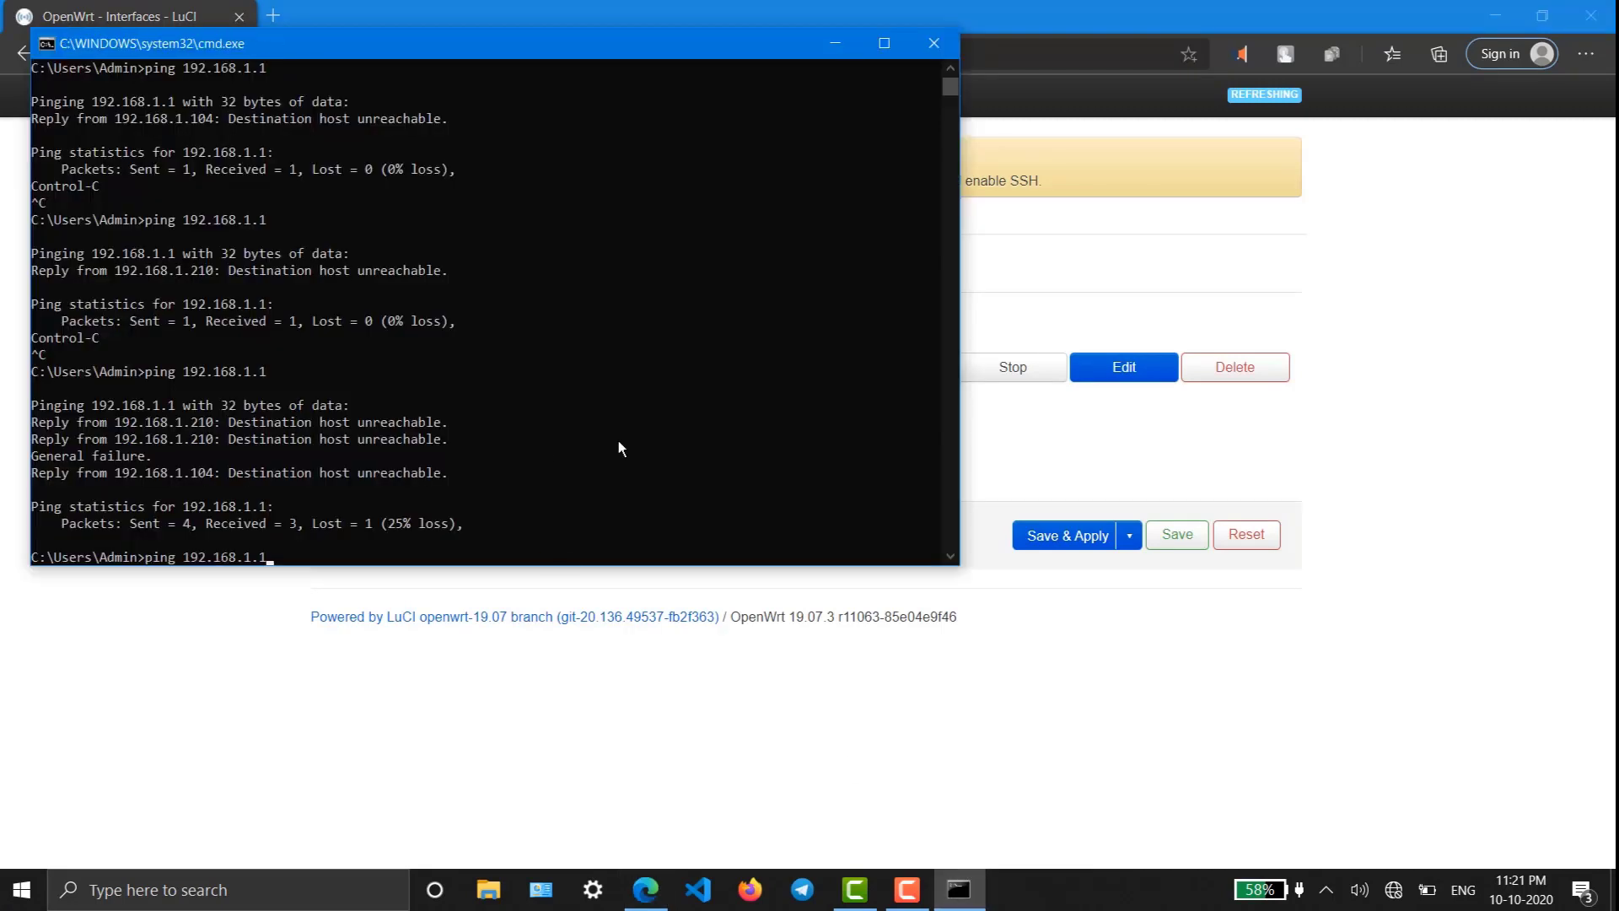
key("Return")
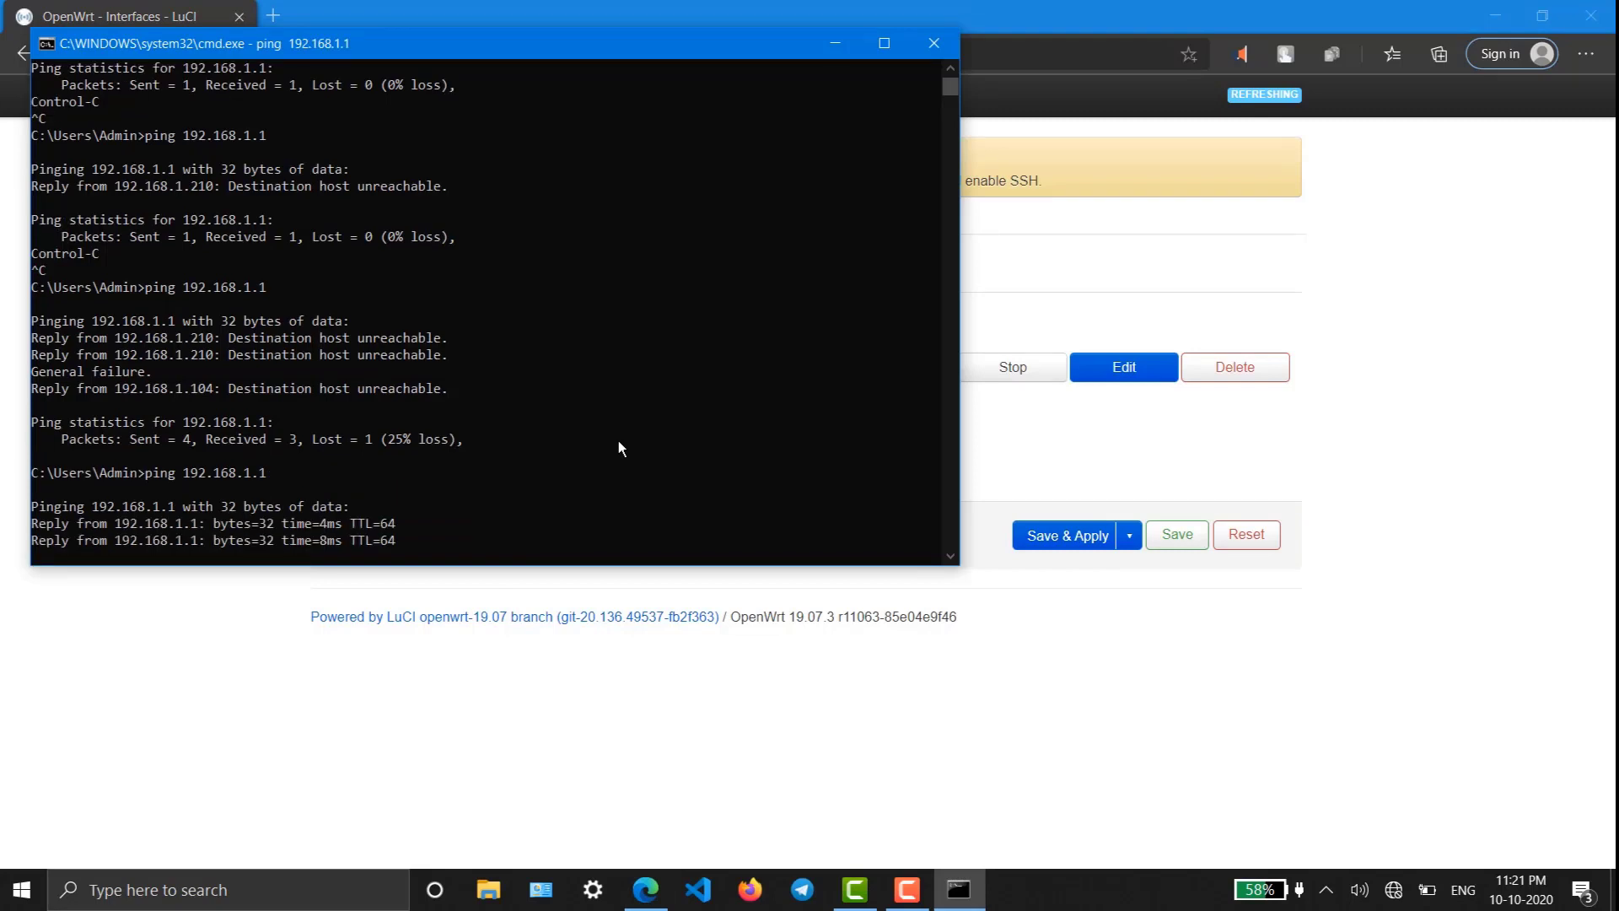
key("Return")
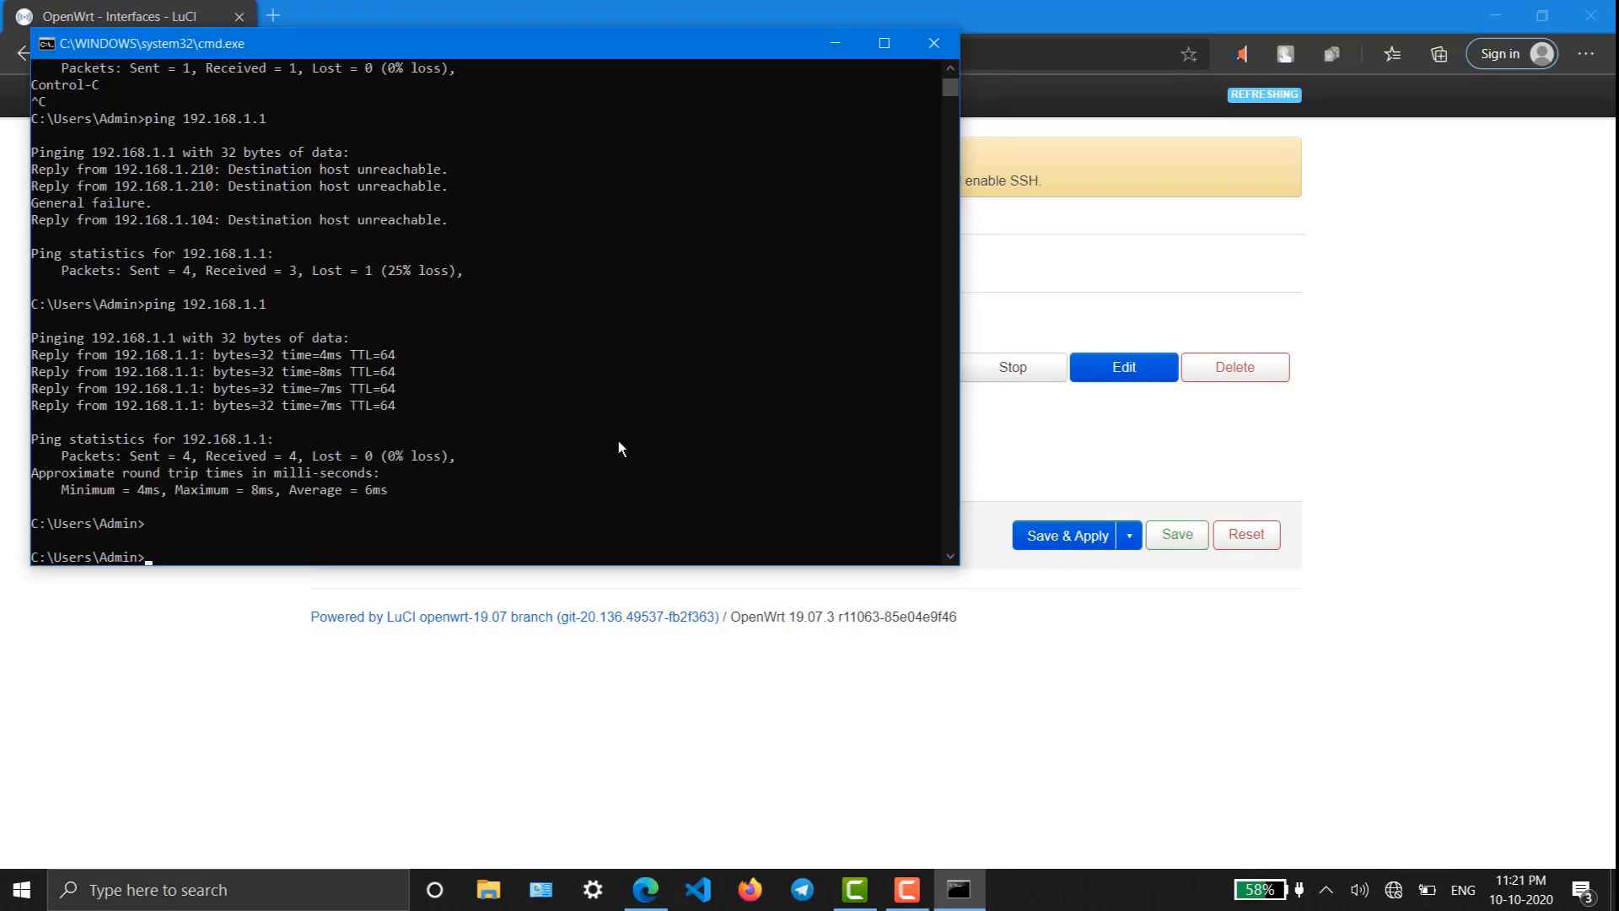
left_click(932, 52)
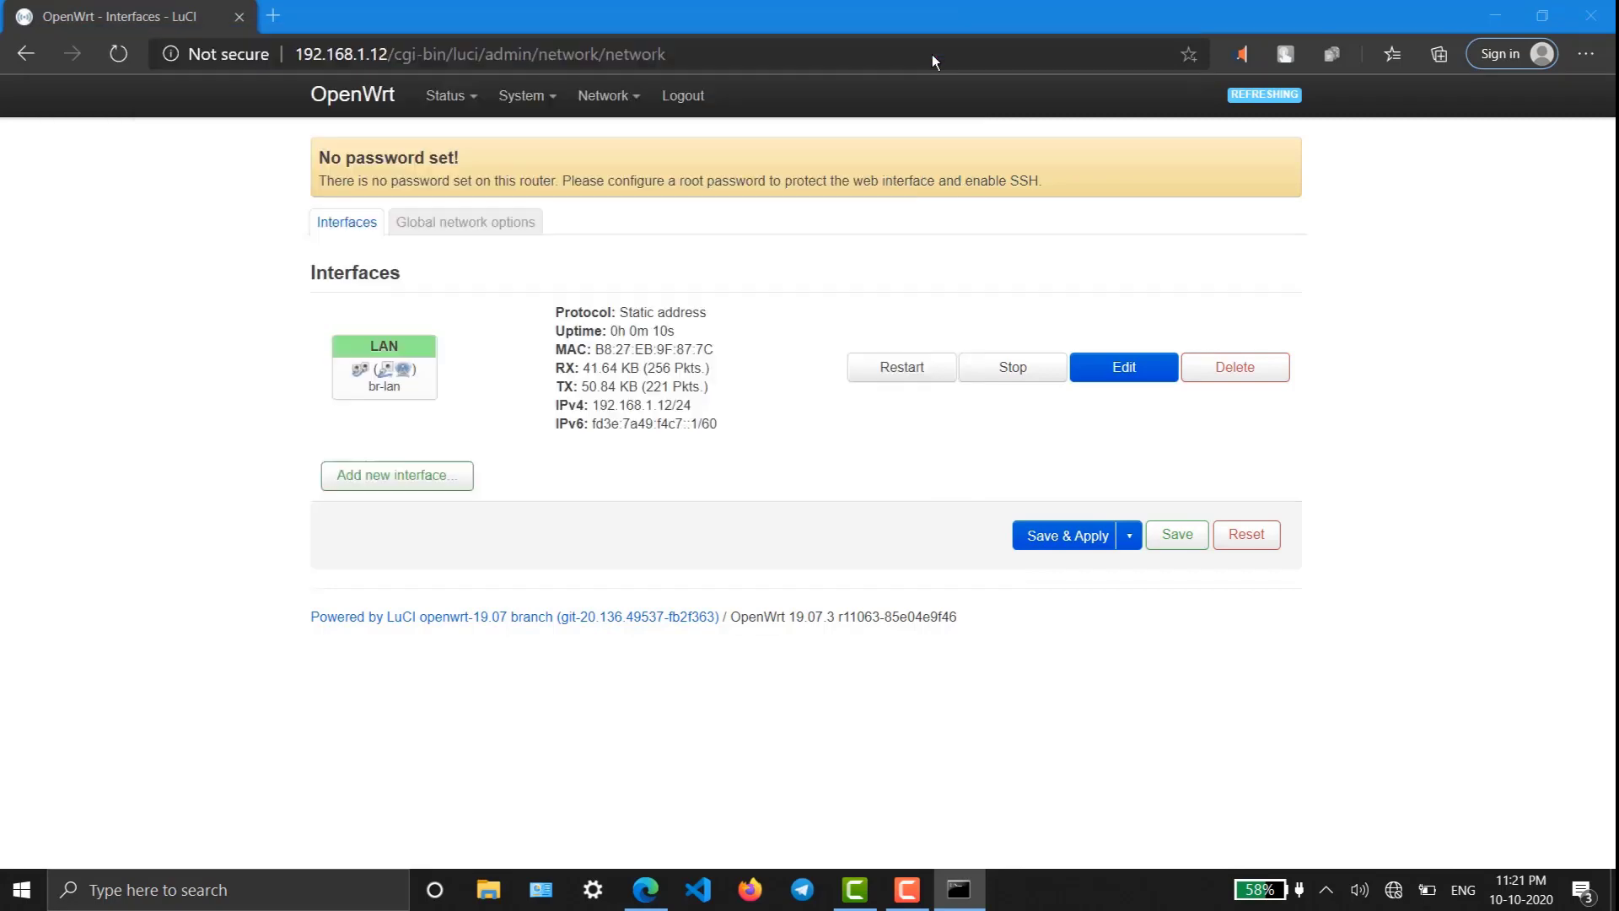
Test internet access with a web search for "googe" in a new browser tab and close that tab
left_click(273, 15)
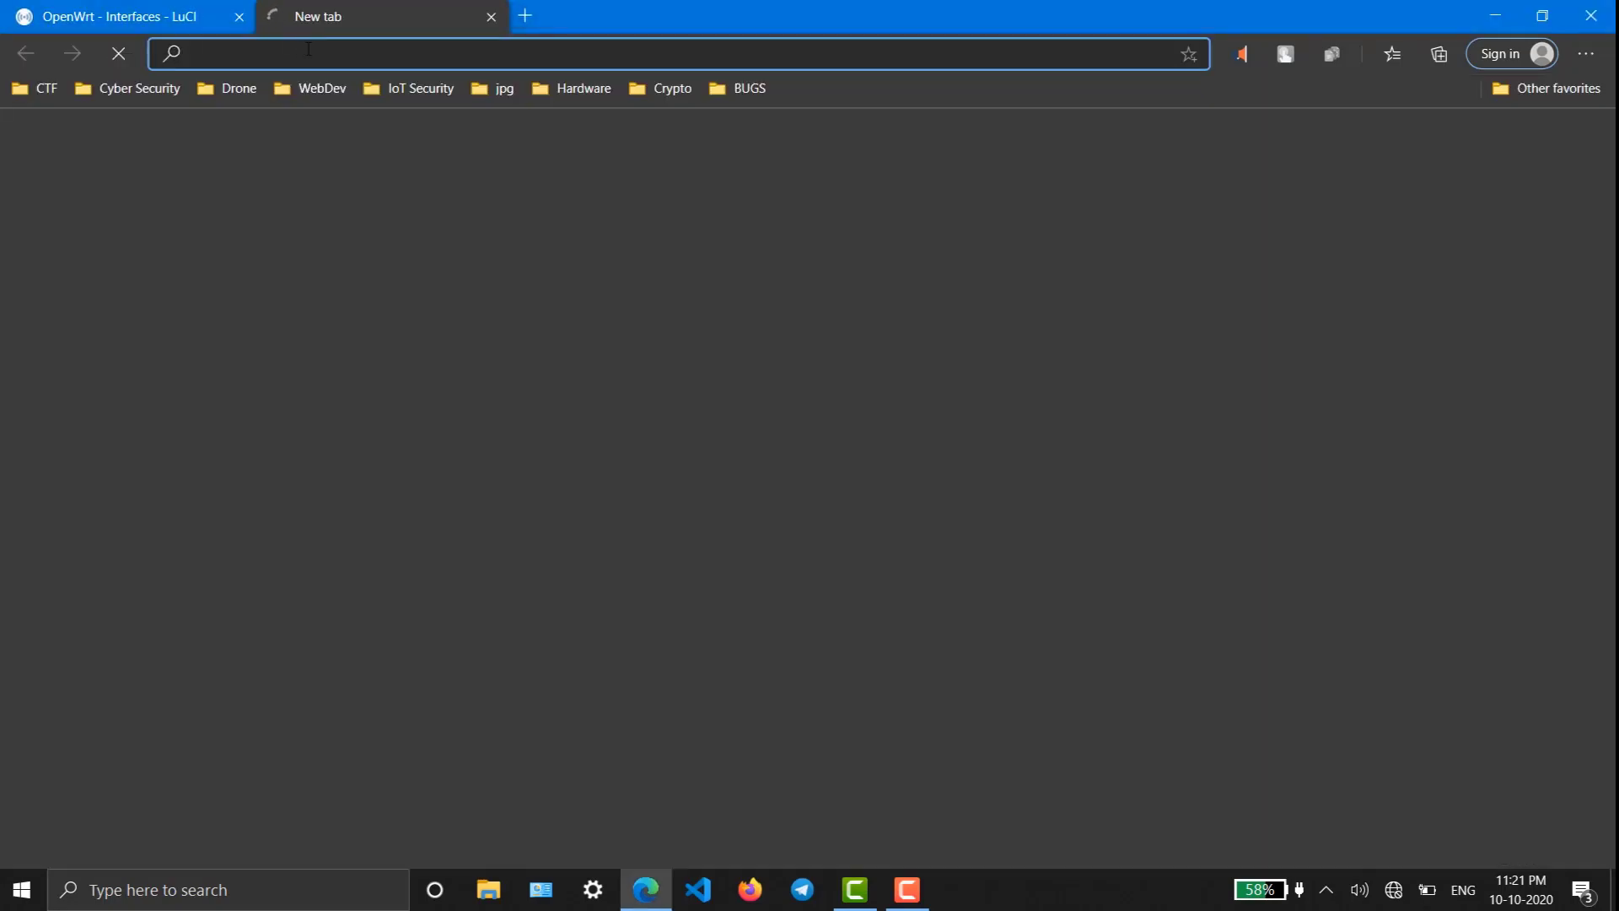
type("googe")
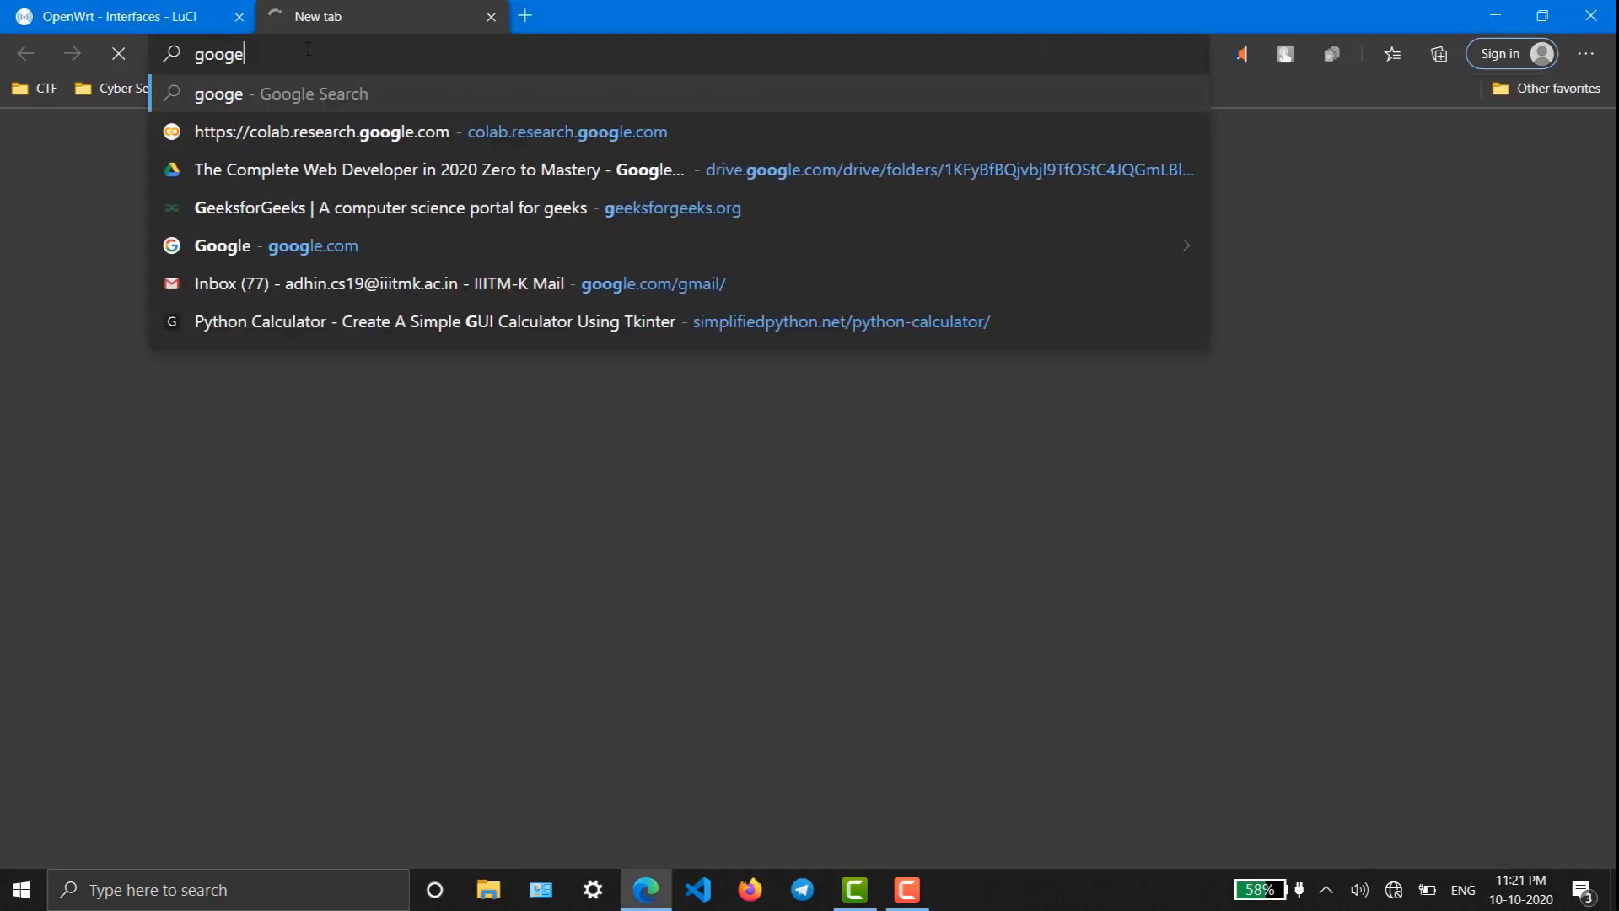
key("Return")
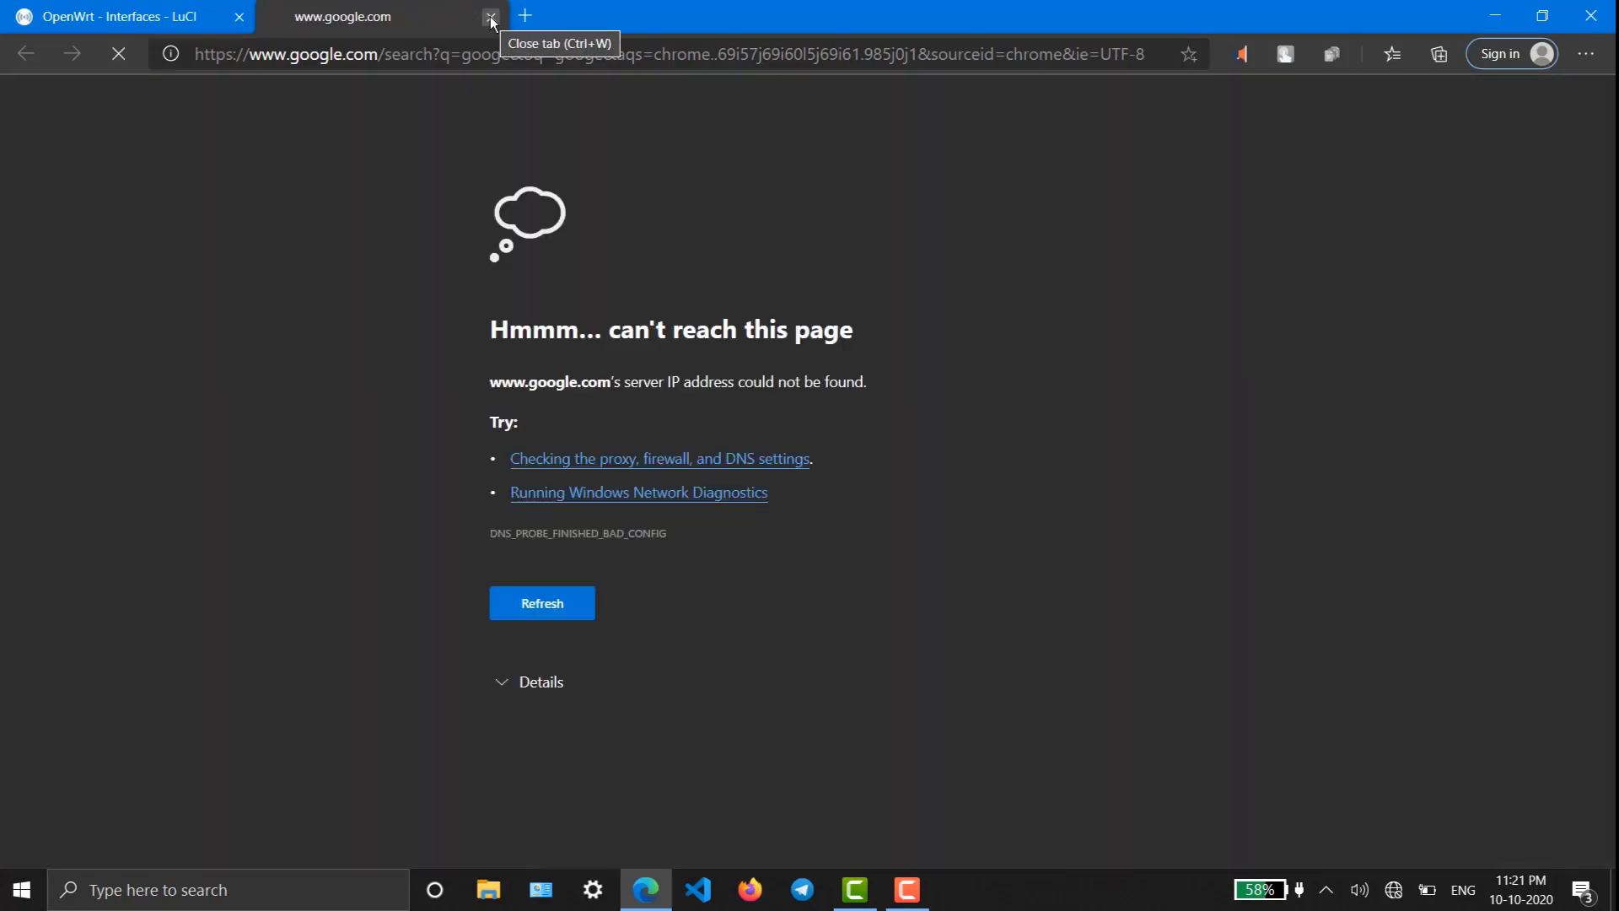
left_click(491, 17)
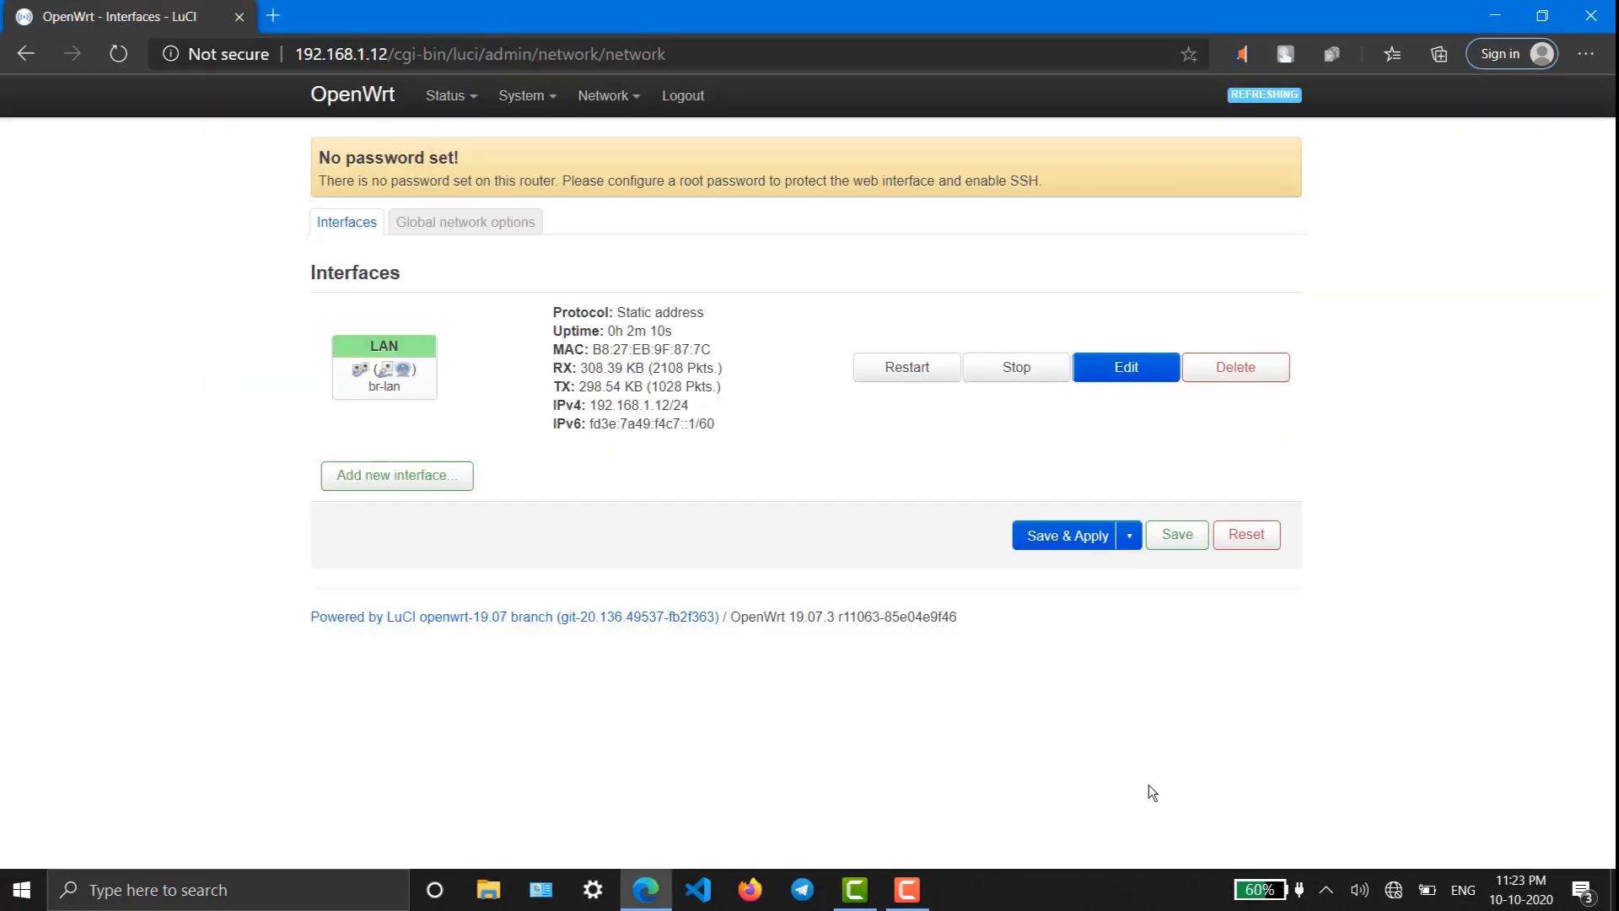
left_click(454, 486)
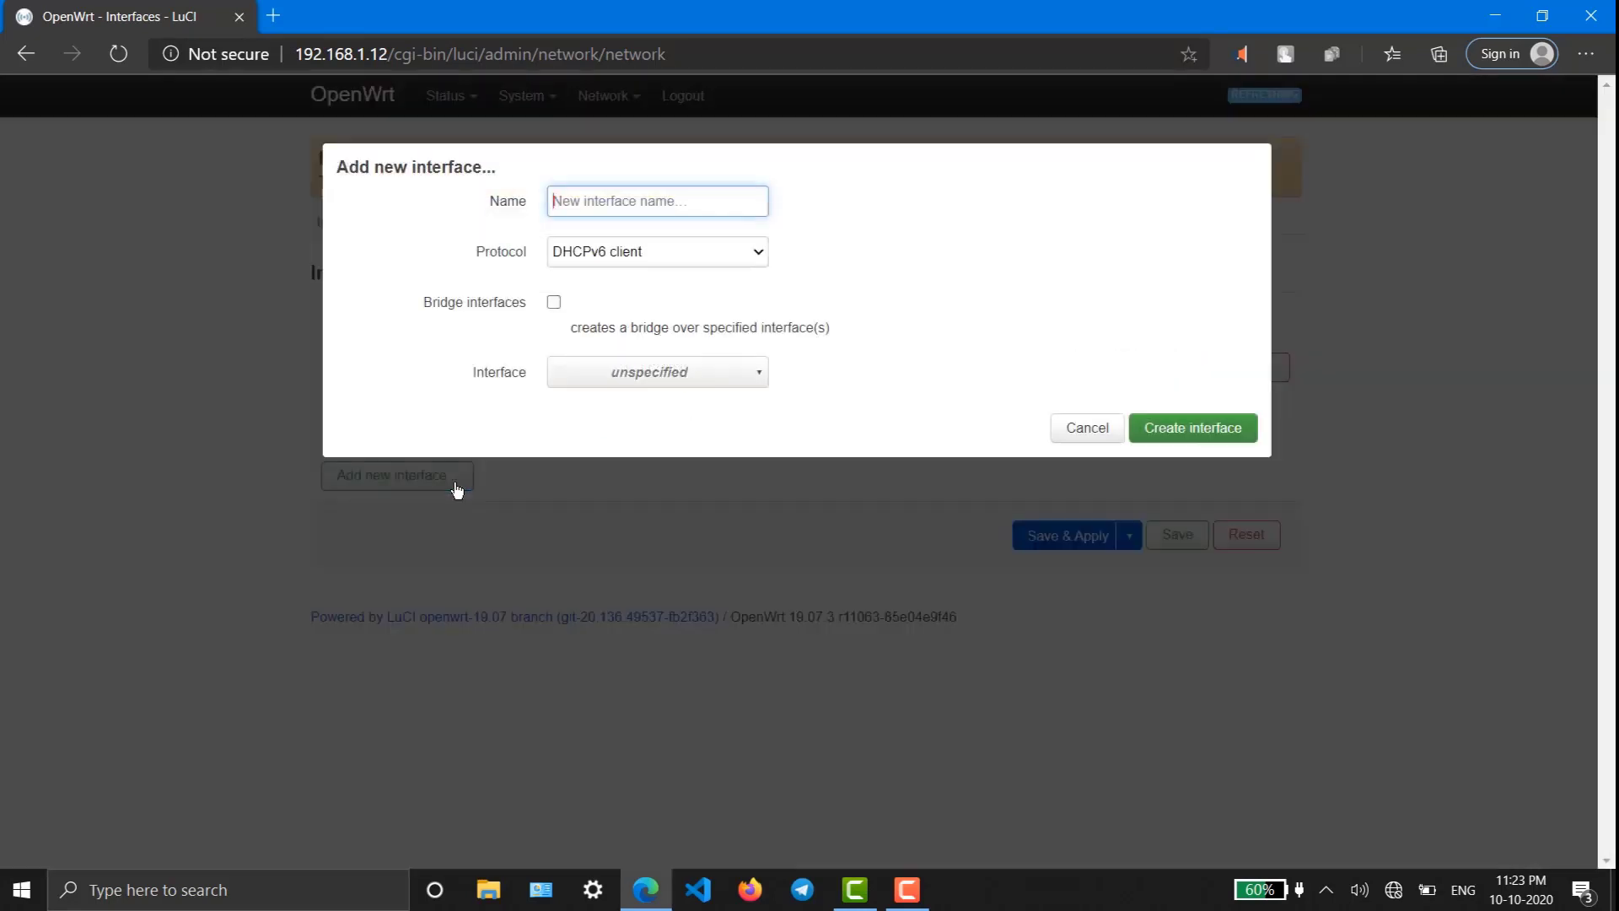
left_click(656, 215)
left_click(658, 236)
left_click(660, 246)
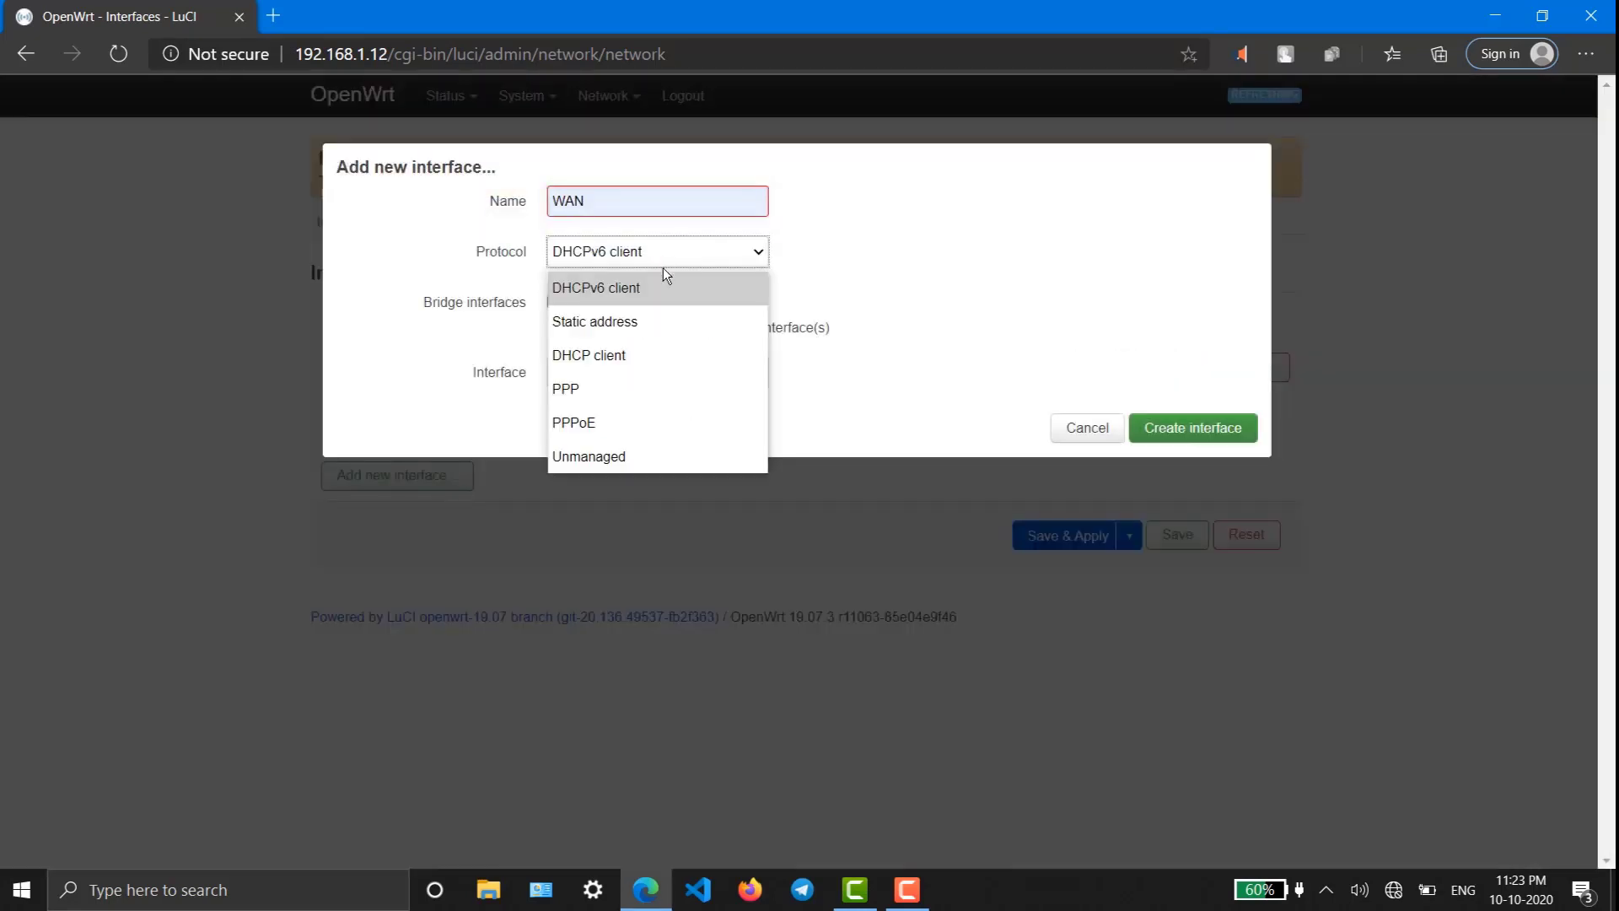
left_click(635, 364)
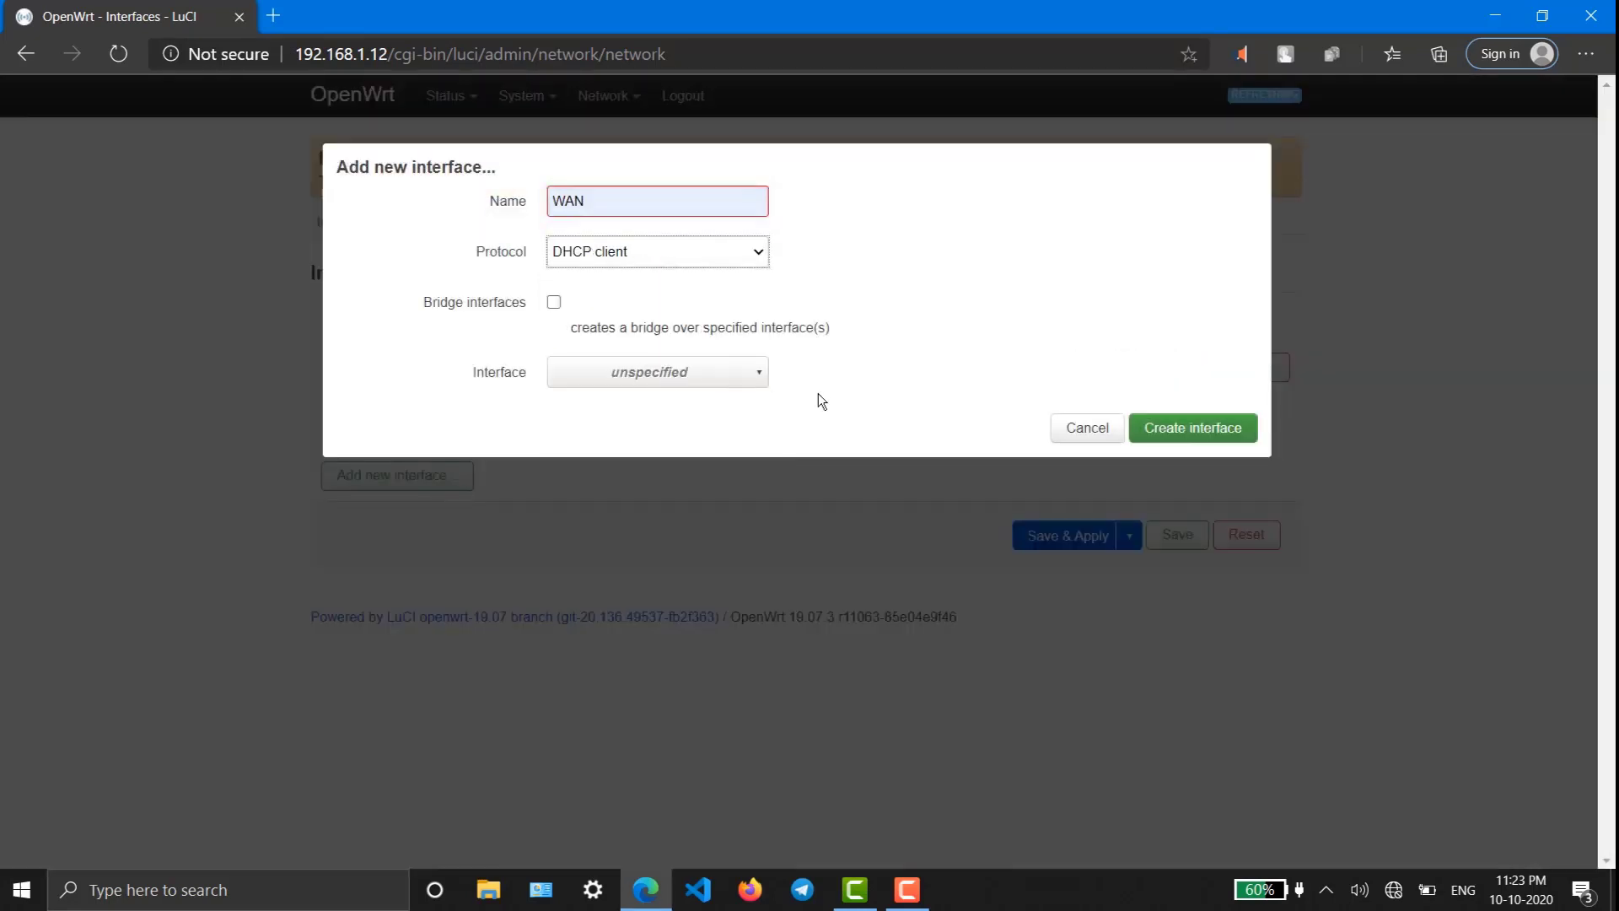
left_click(758, 374)
left_click(781, 433)
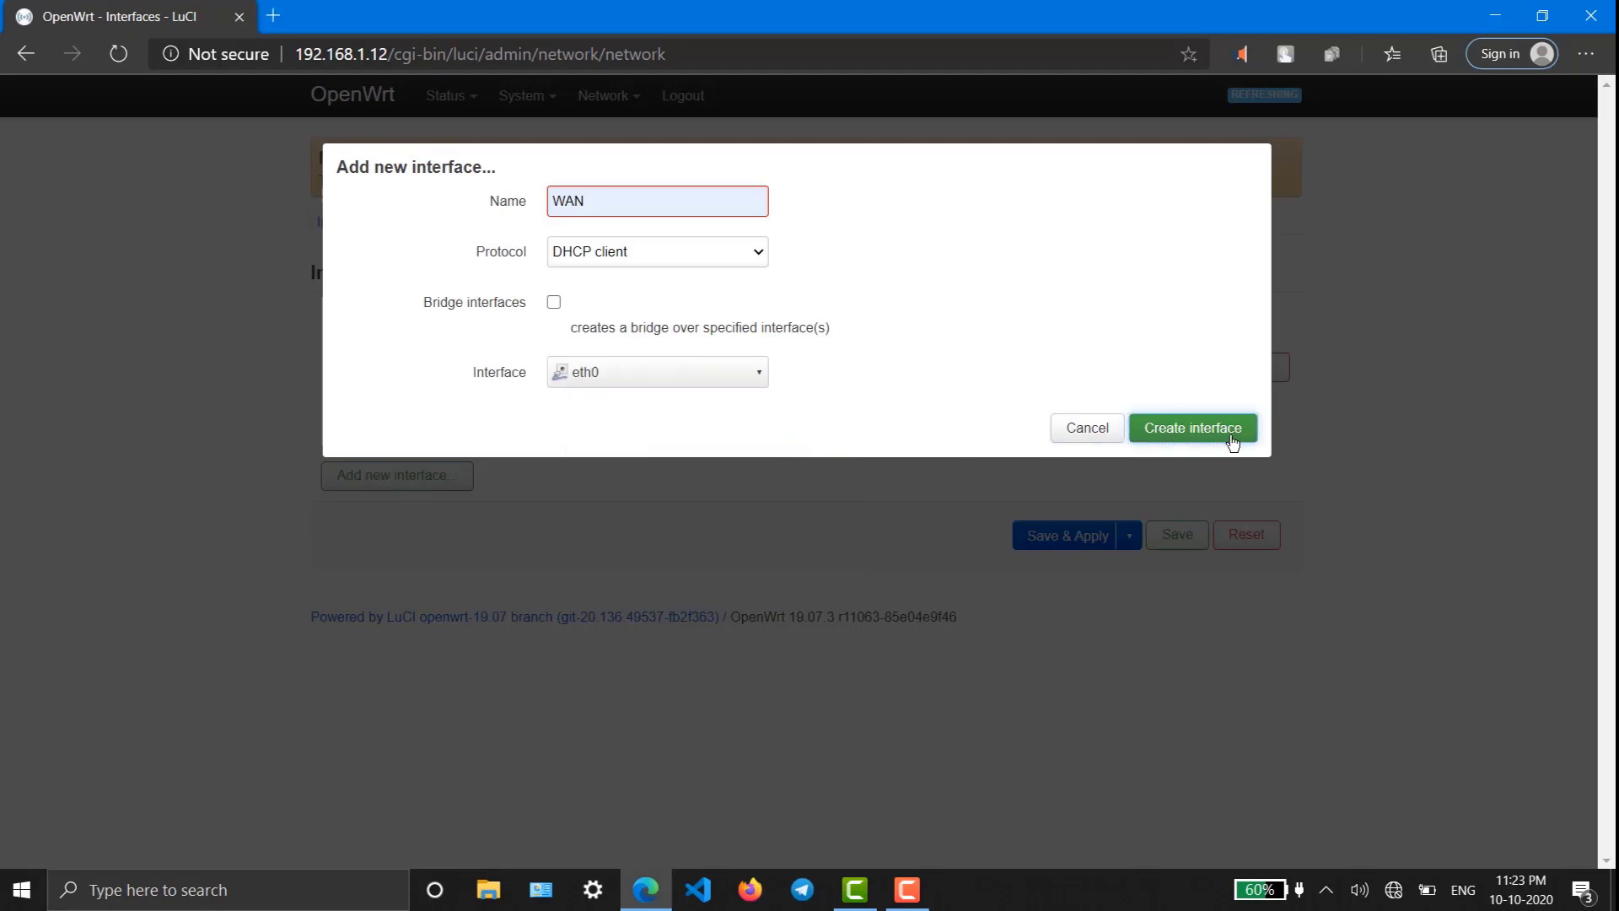
left_click(634, 214)
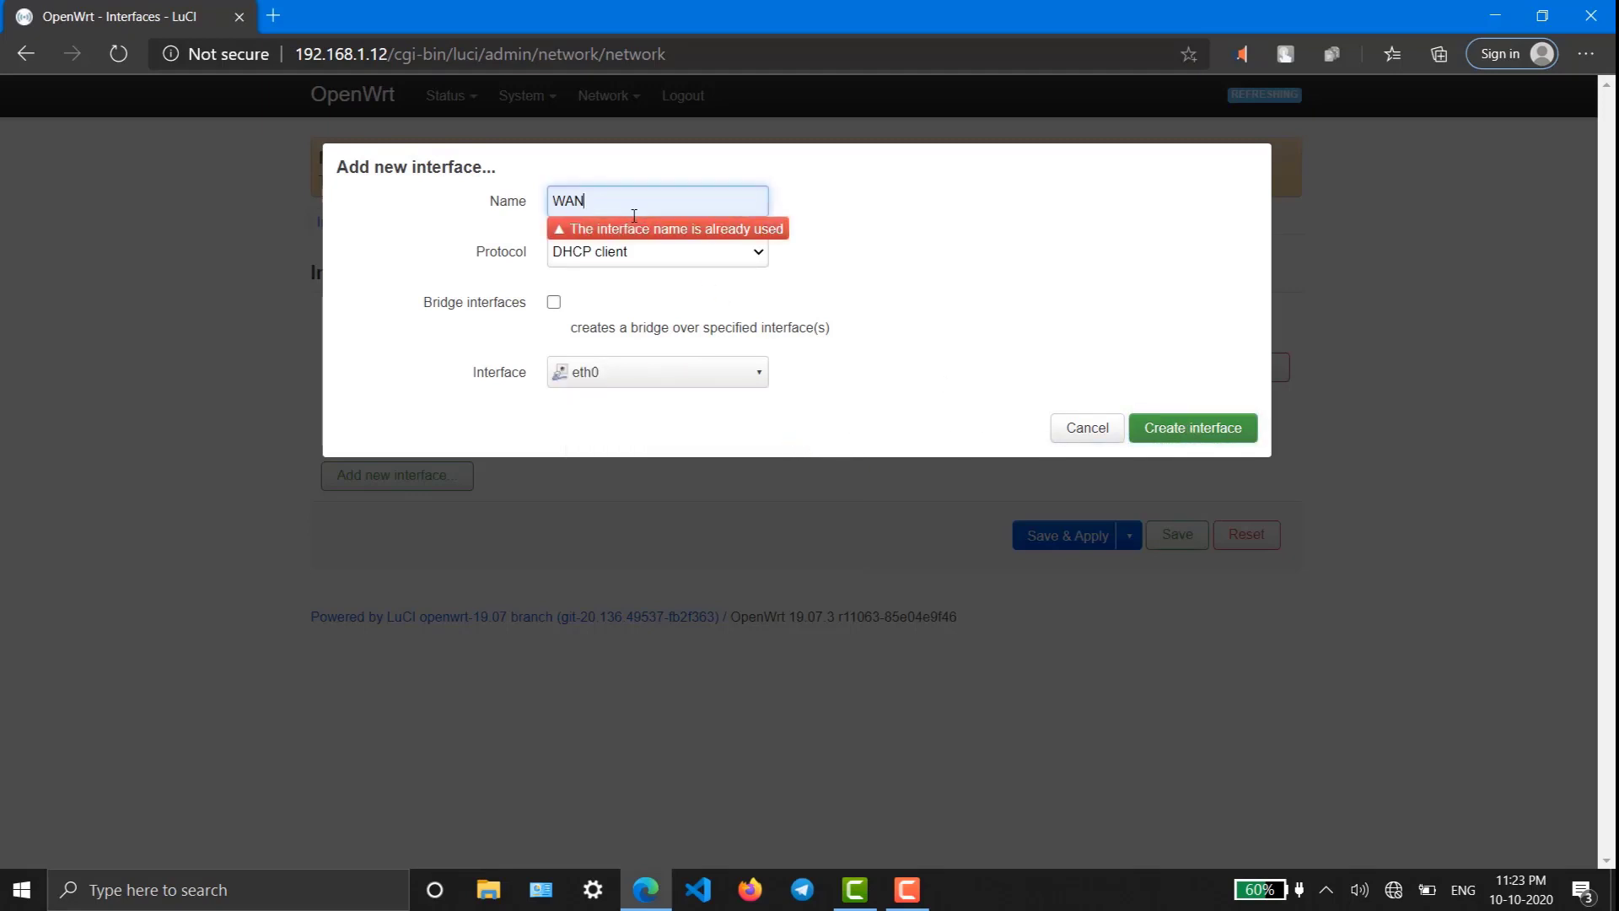
left_click(1085, 428)
left_click(110, 61)
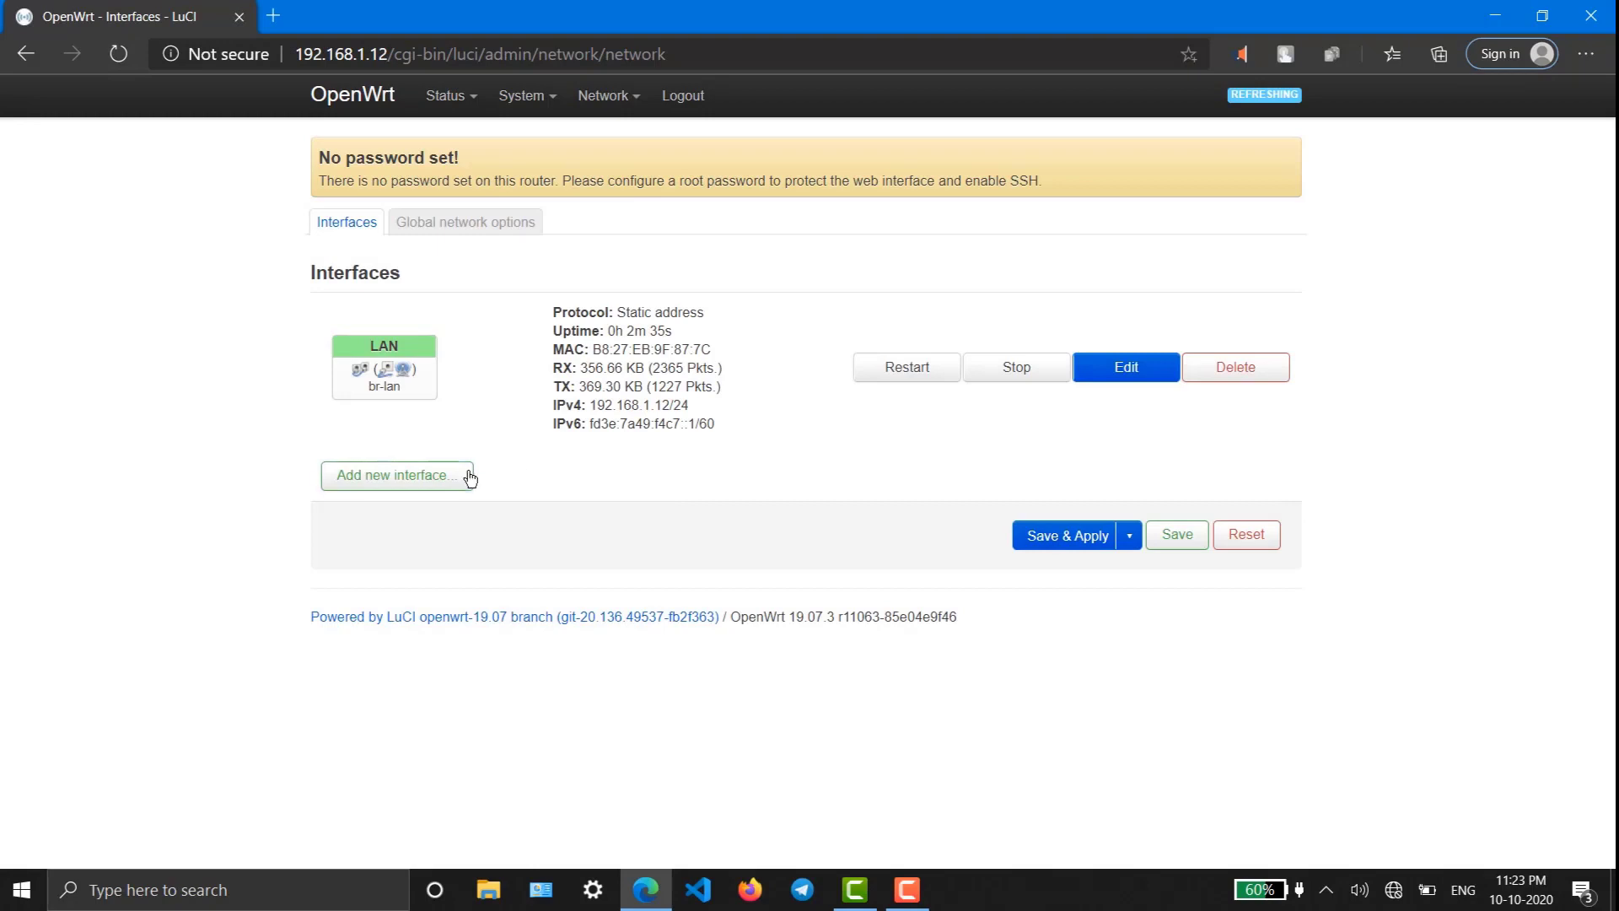
Create a new network interface named WAN with the DHCP client protocol on eth0
left_click(469, 478)
left_click(607, 202)
left_click(599, 241)
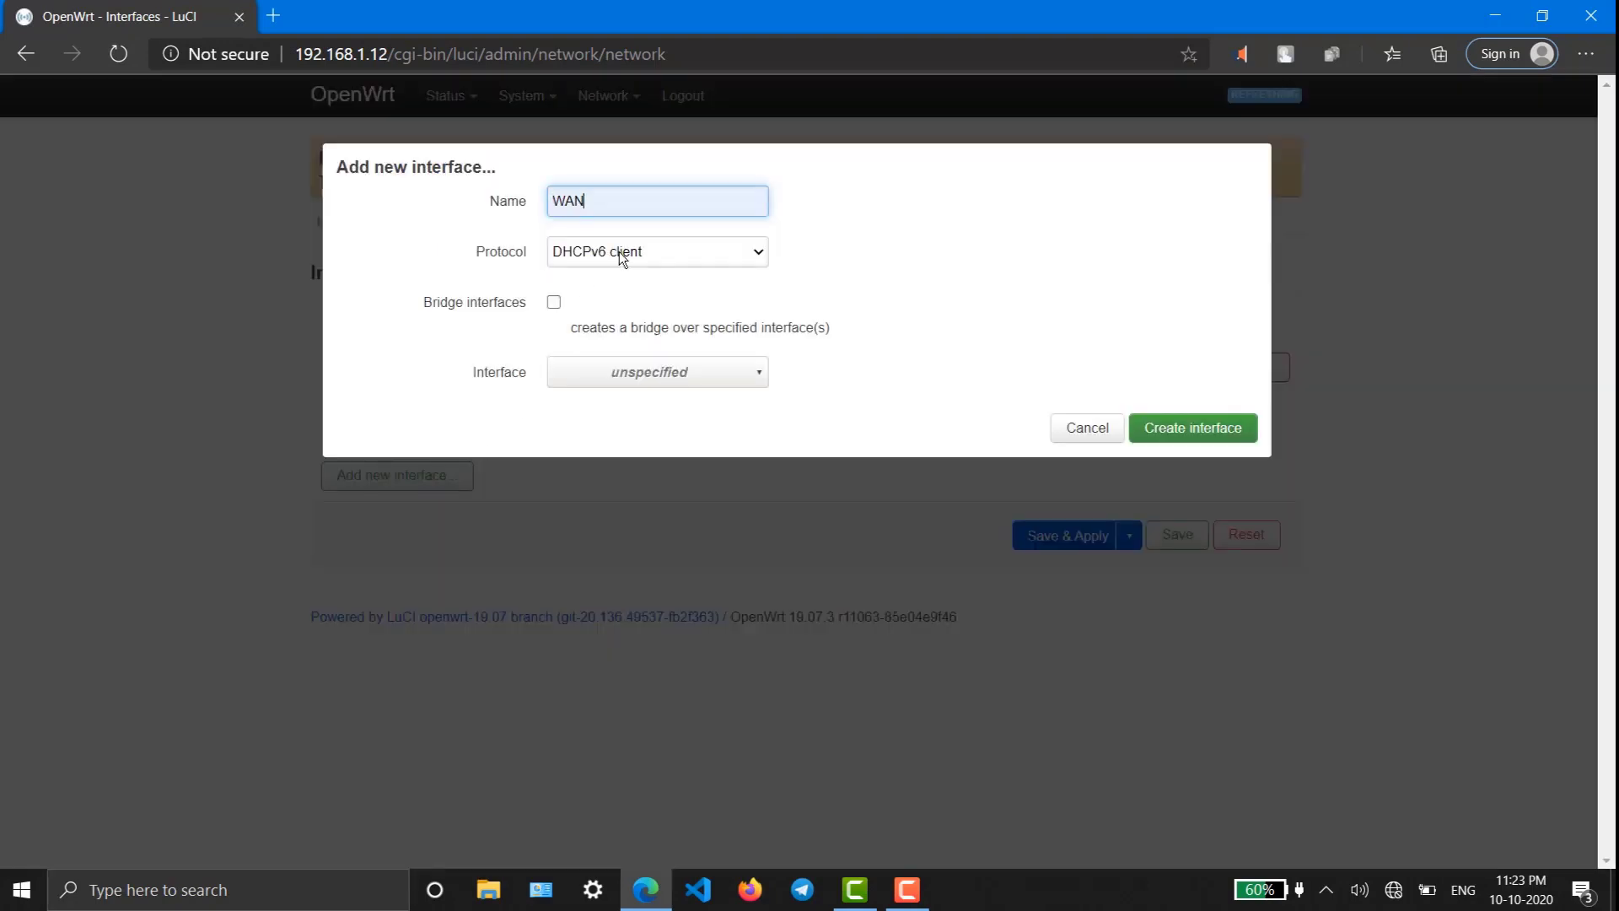
left_click(620, 255)
left_click(622, 422)
left_click(620, 373)
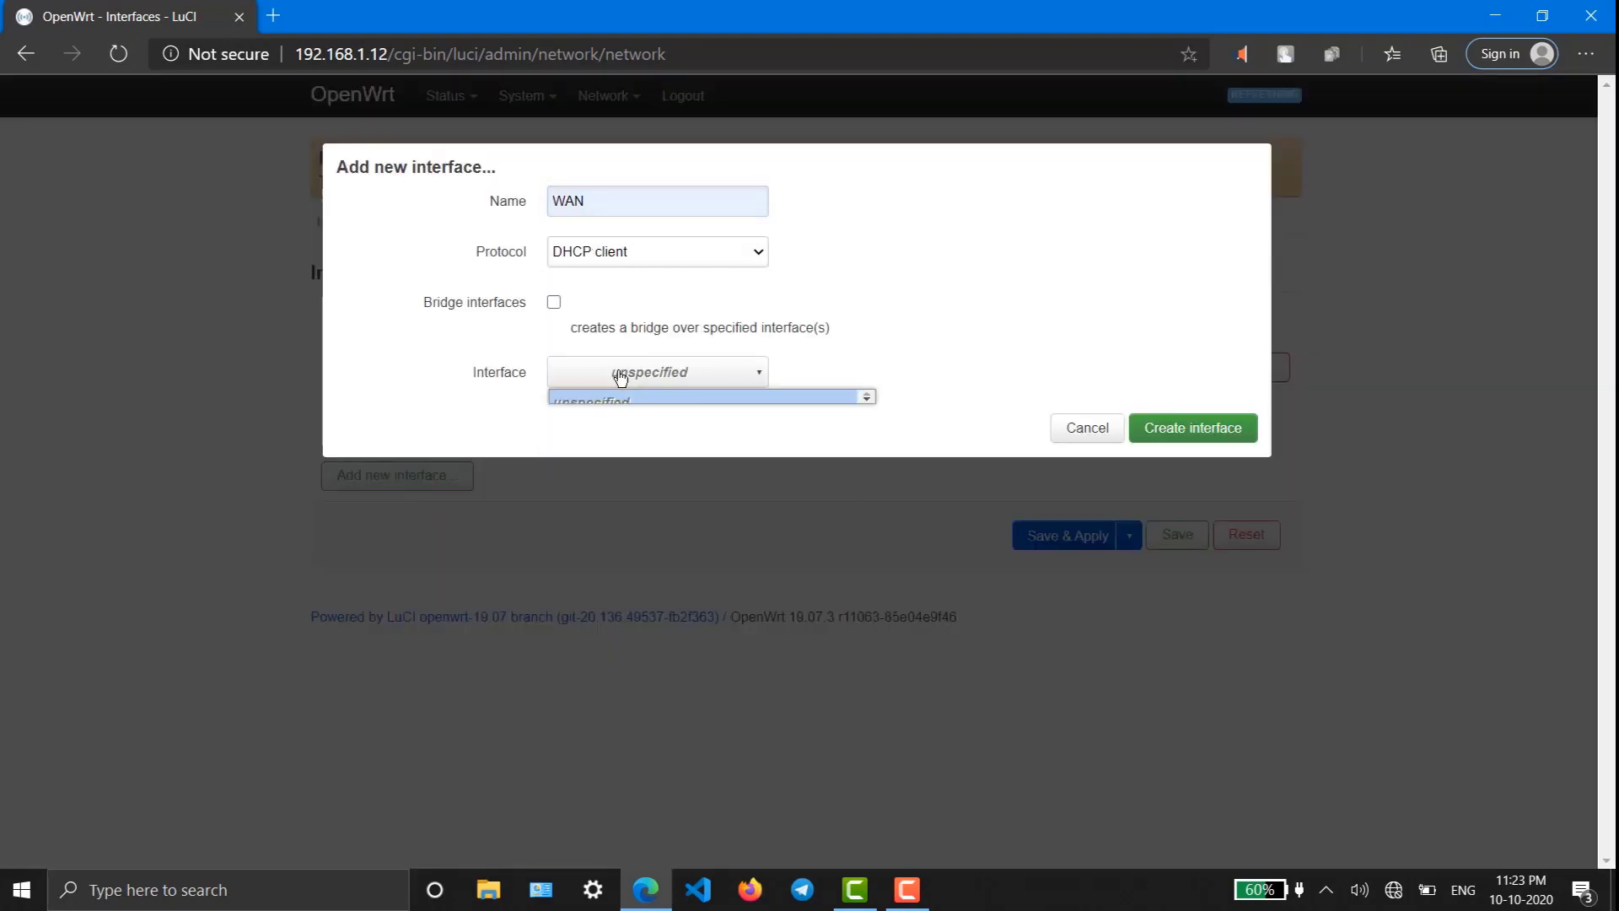
left_click(653, 426)
left_click(1162, 433)
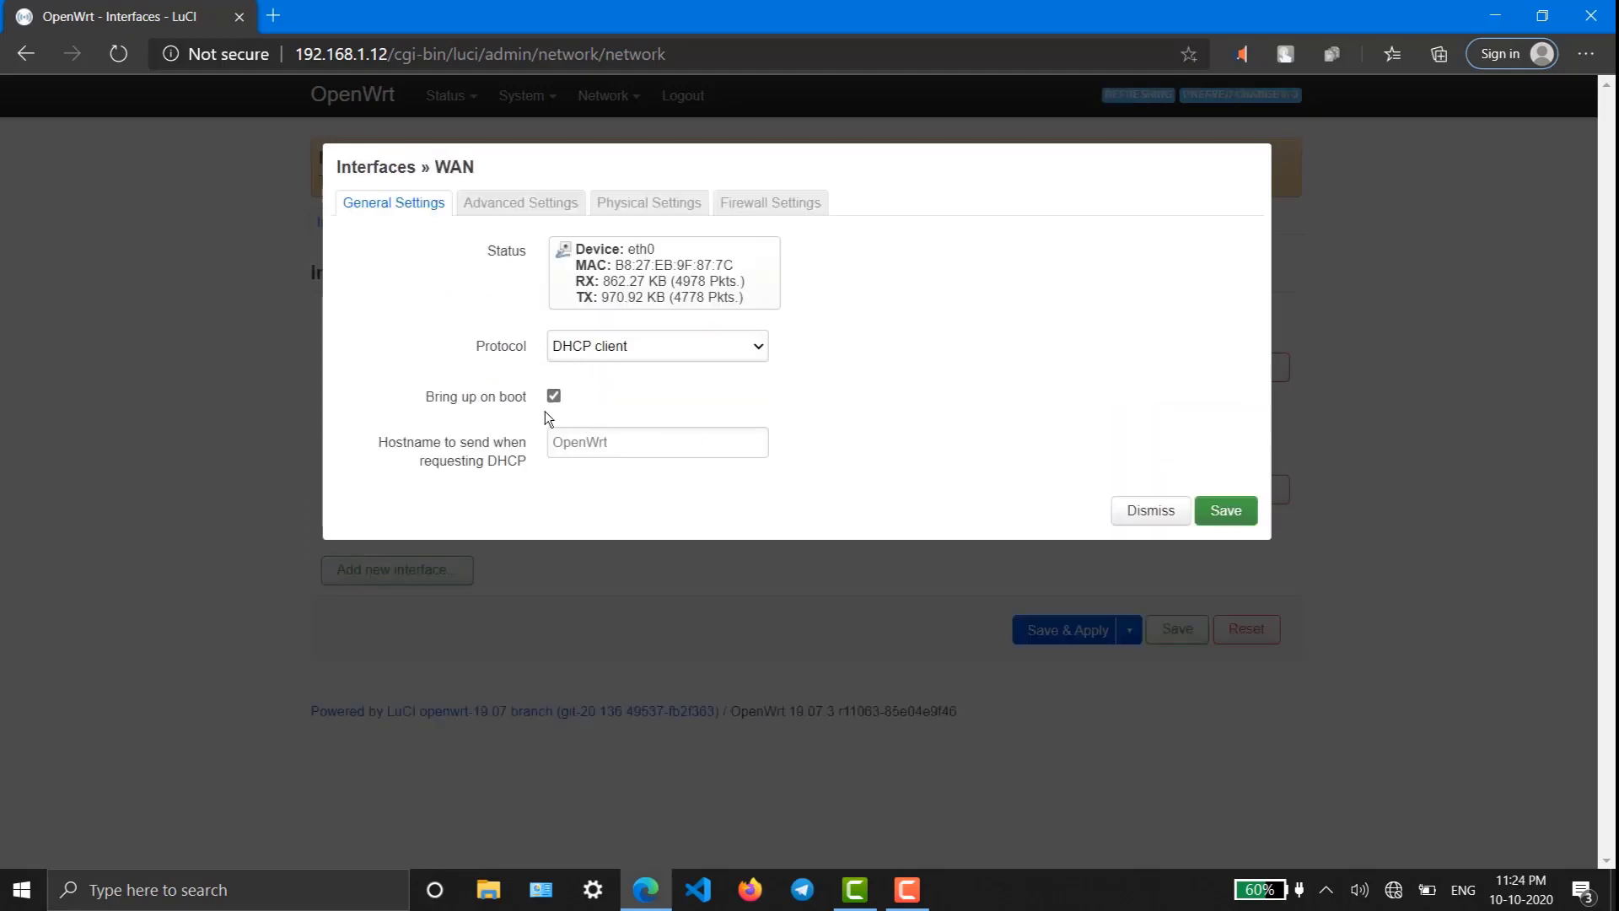
Assign a firewall zone to the WAN interface, check its physical settings and save and apply the changes
left_click(516, 211)
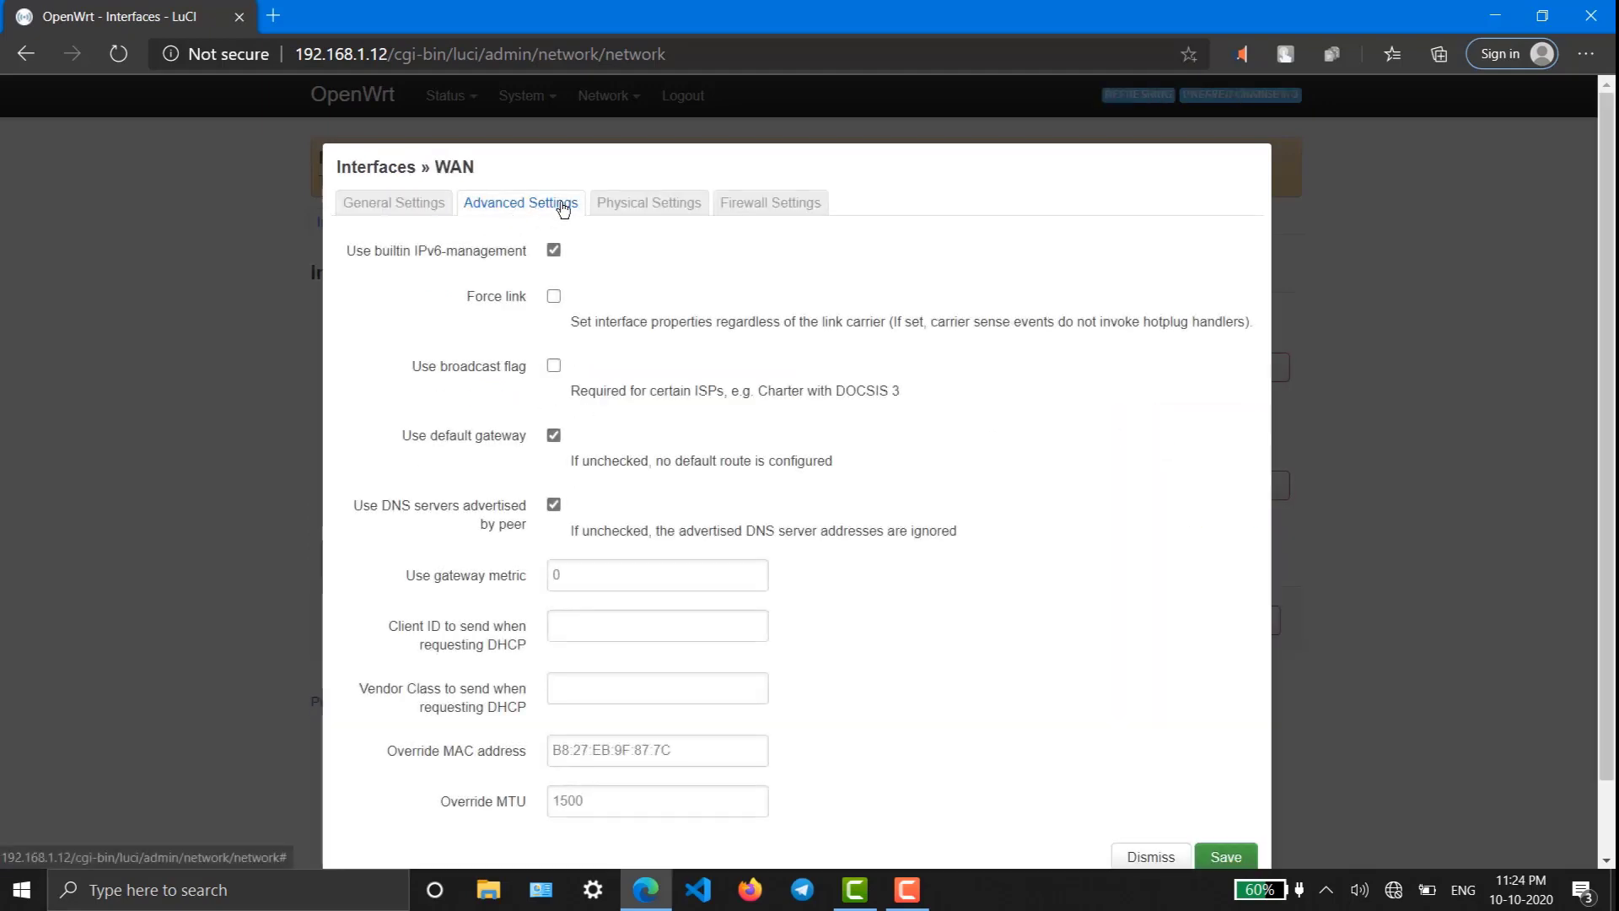
left_click(650, 203)
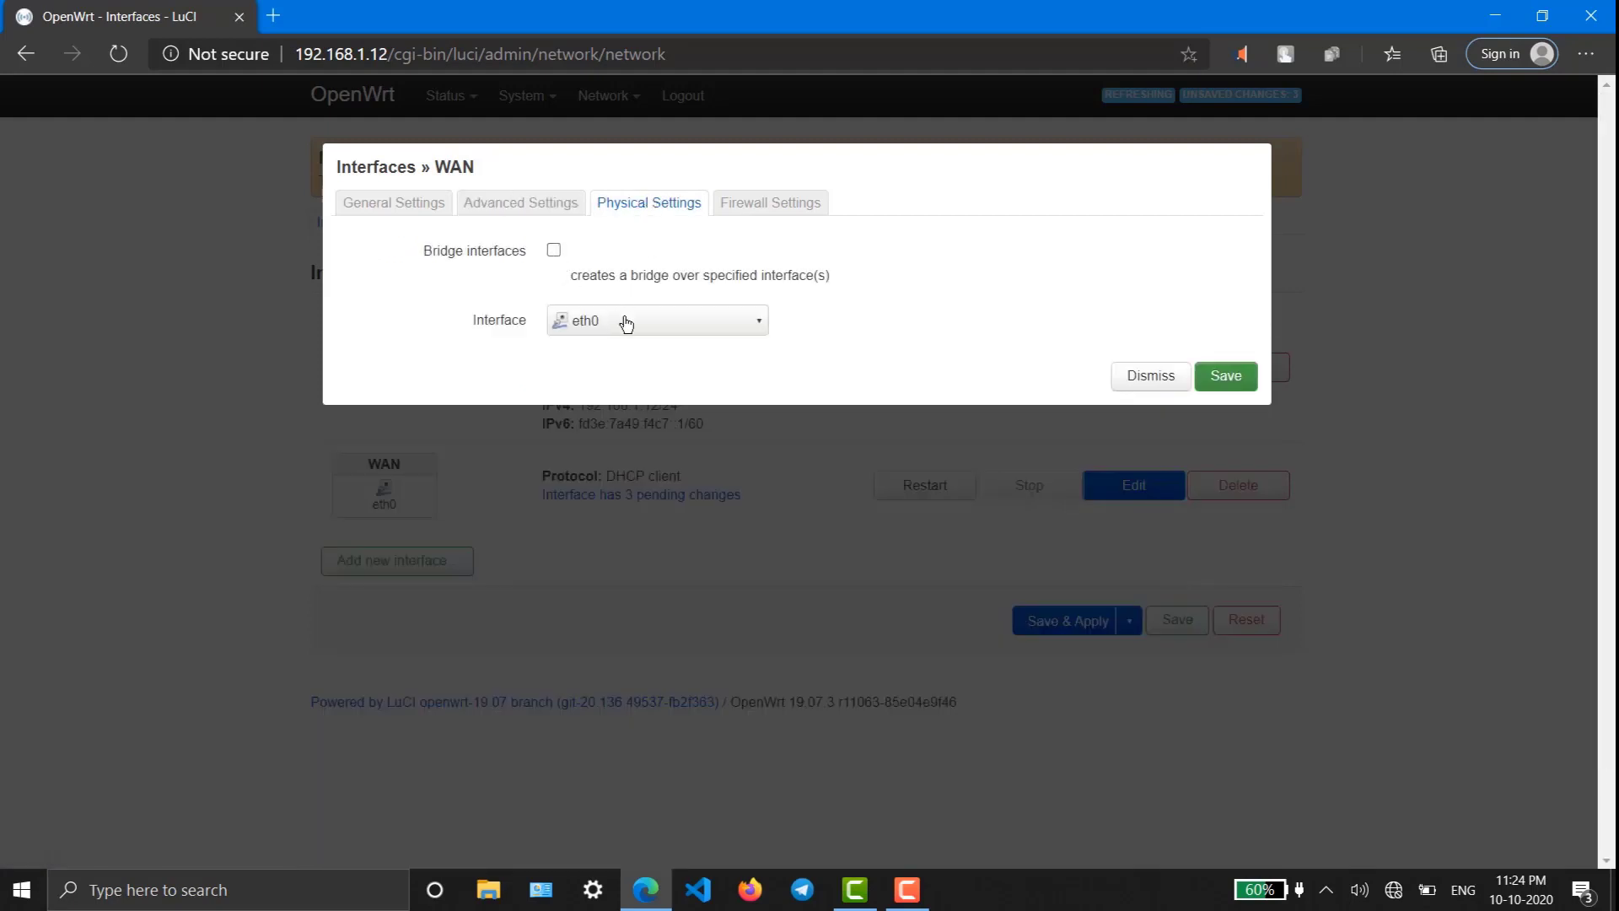
left_click(759, 204)
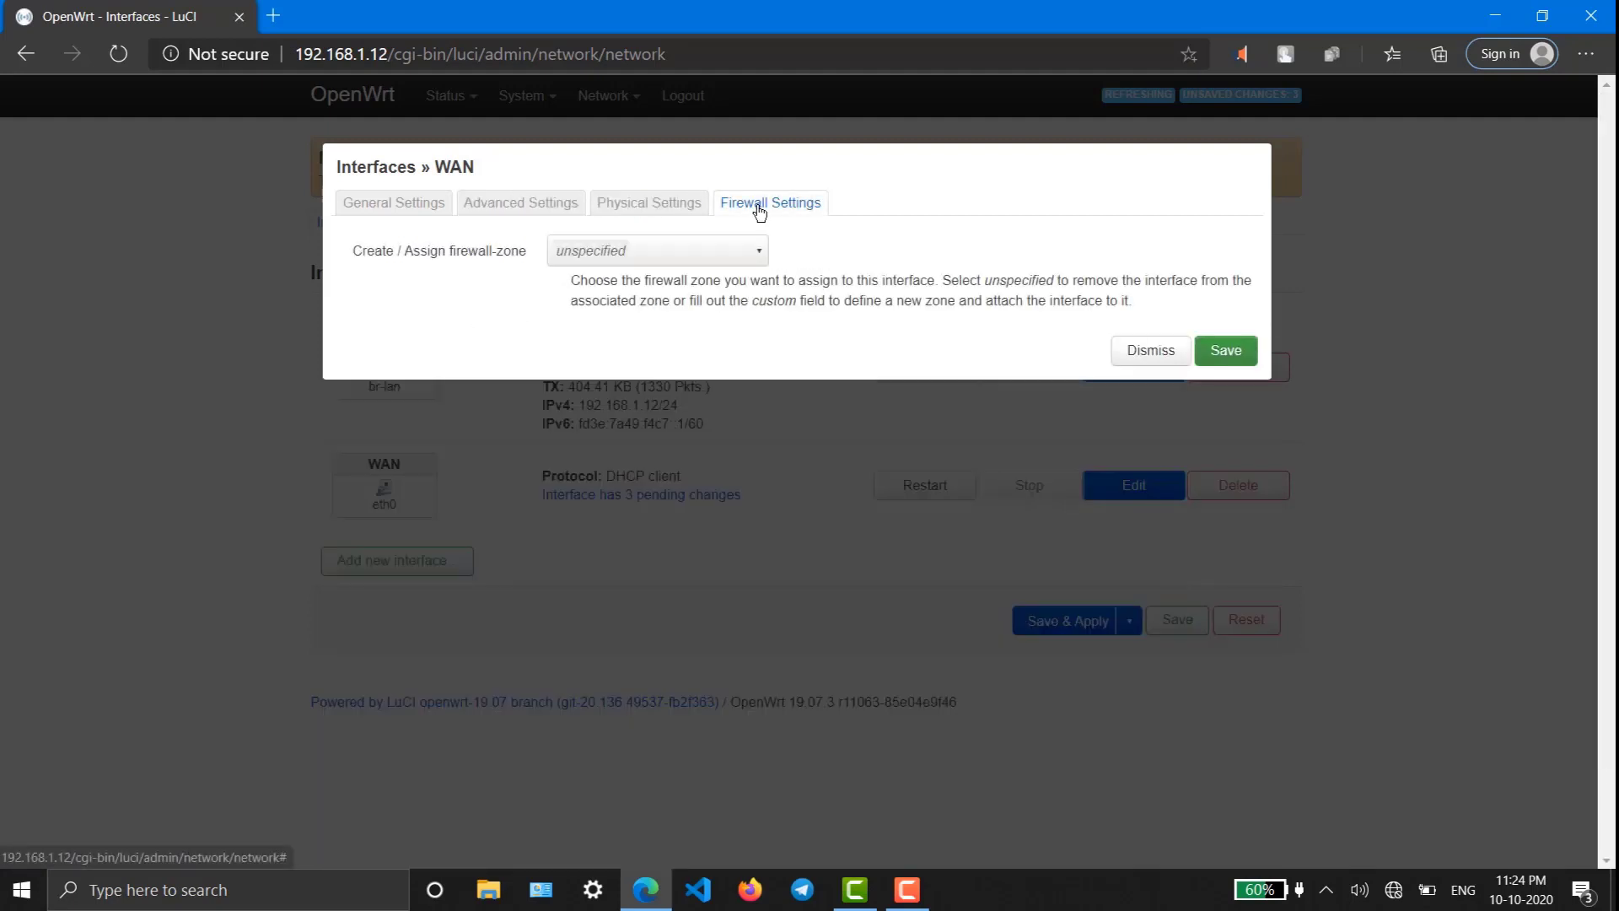
left_click(733, 246)
left_click(678, 317)
left_click(658, 206)
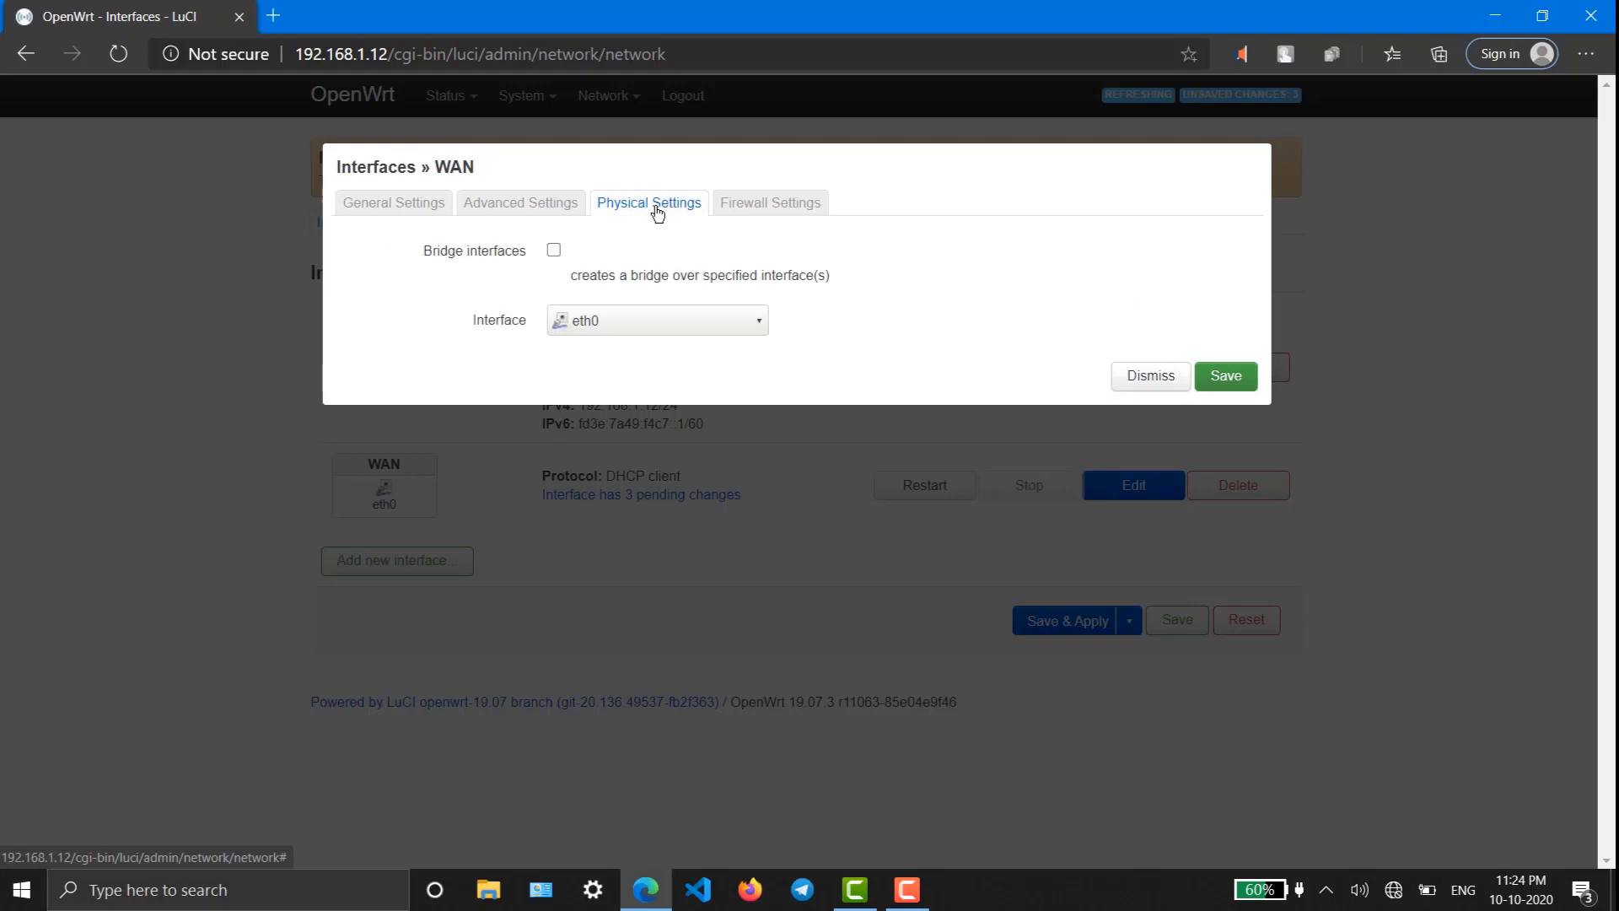
left_click(1216, 380)
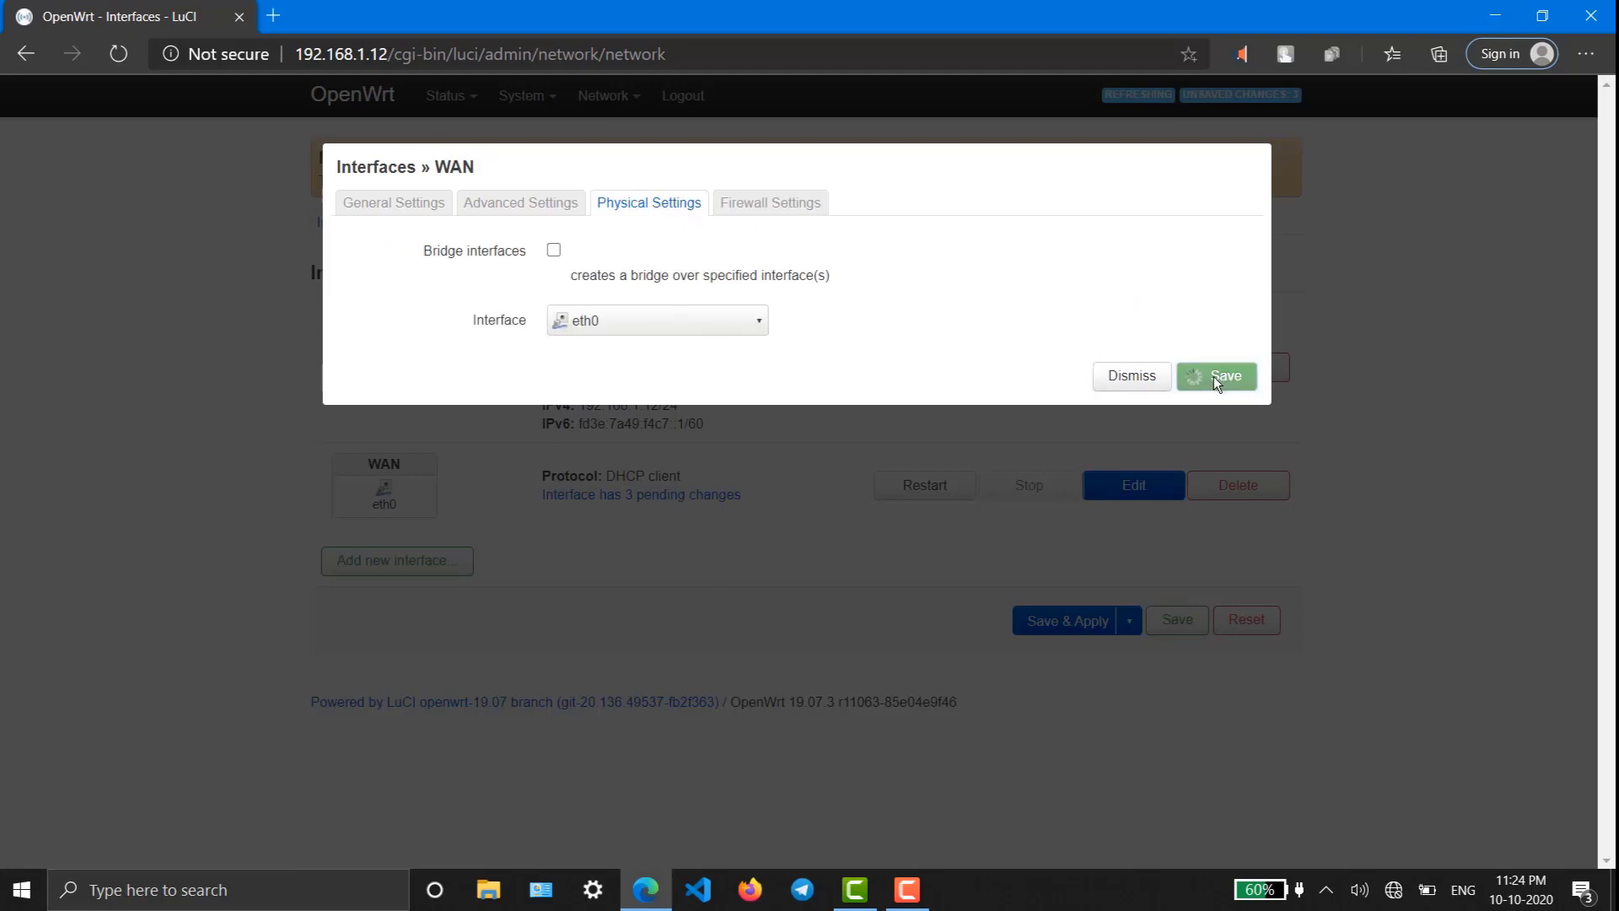
left_click(1077, 624)
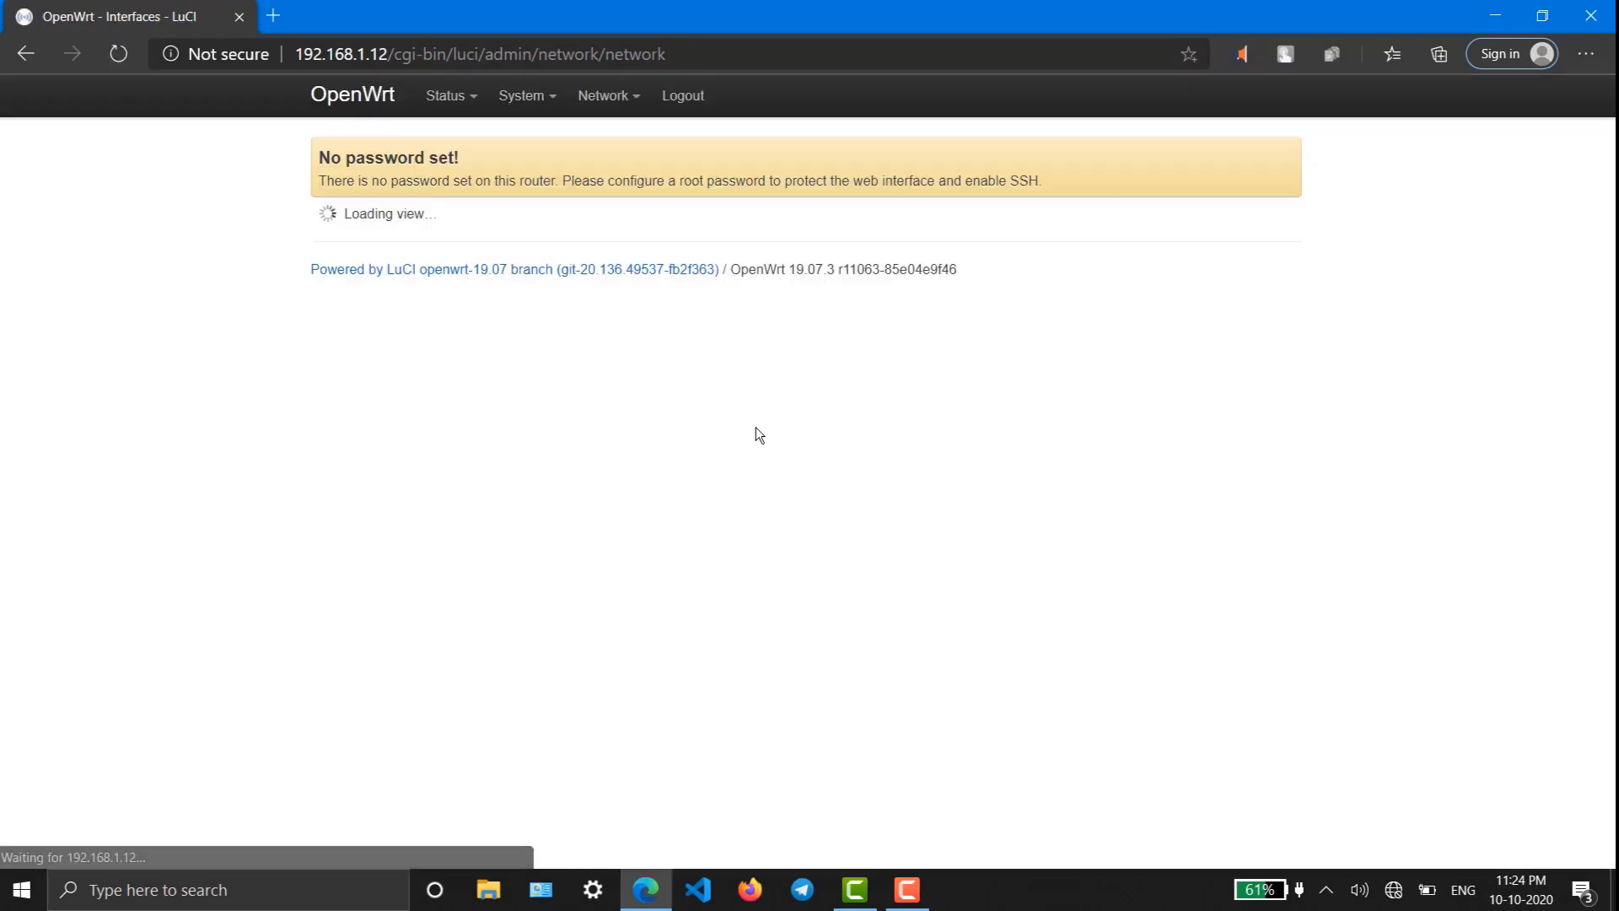
left_click(275, 16)
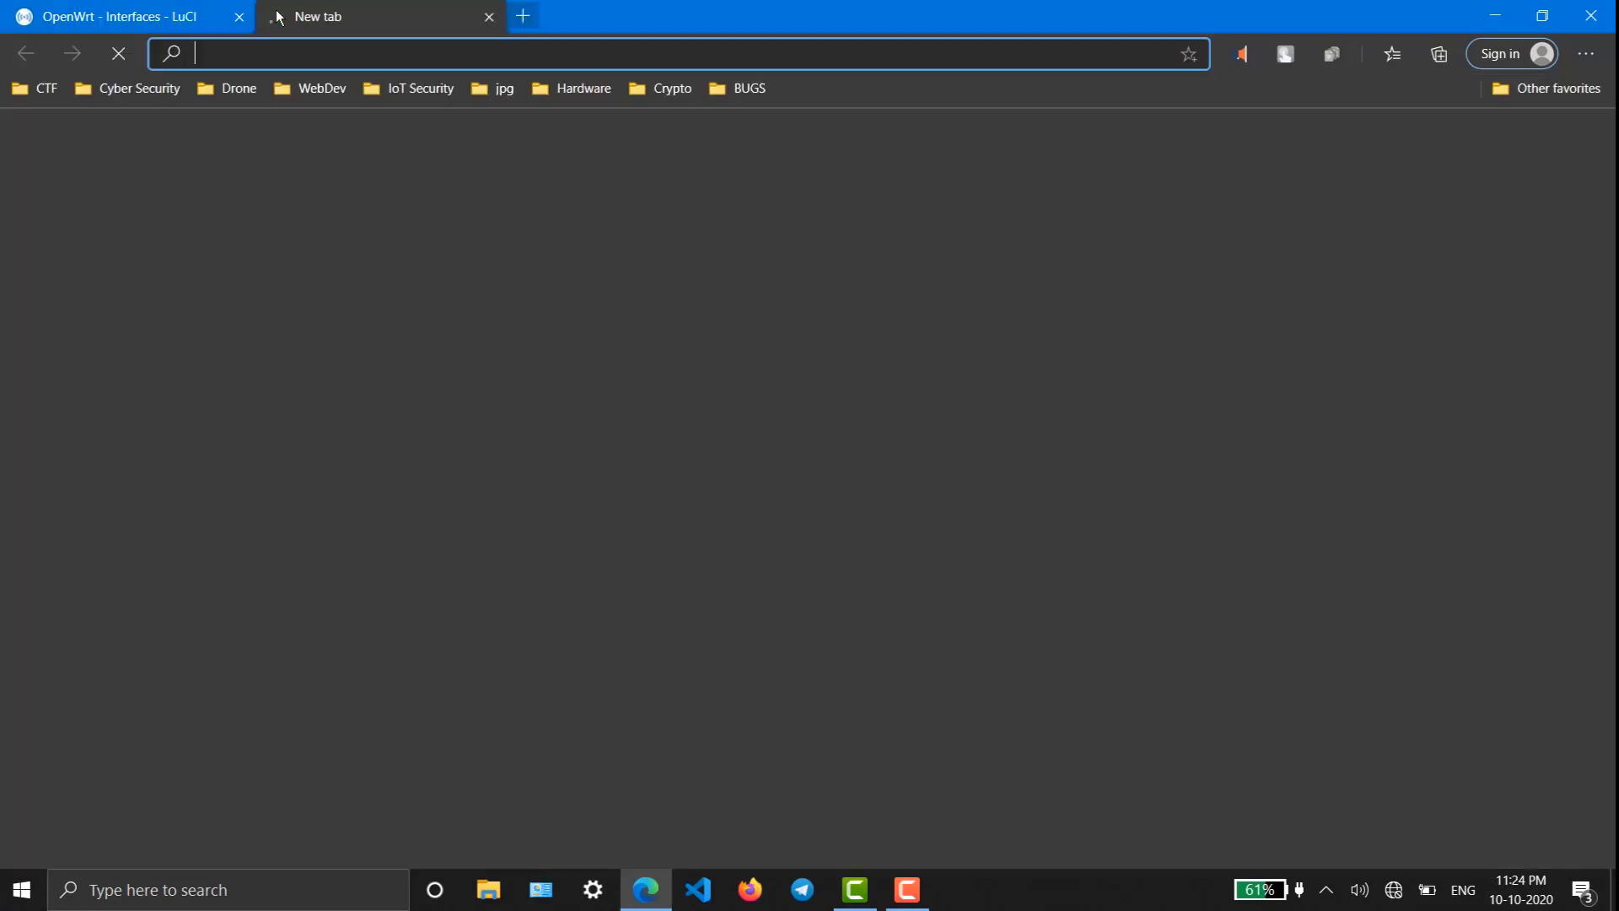
type("www.google.com")
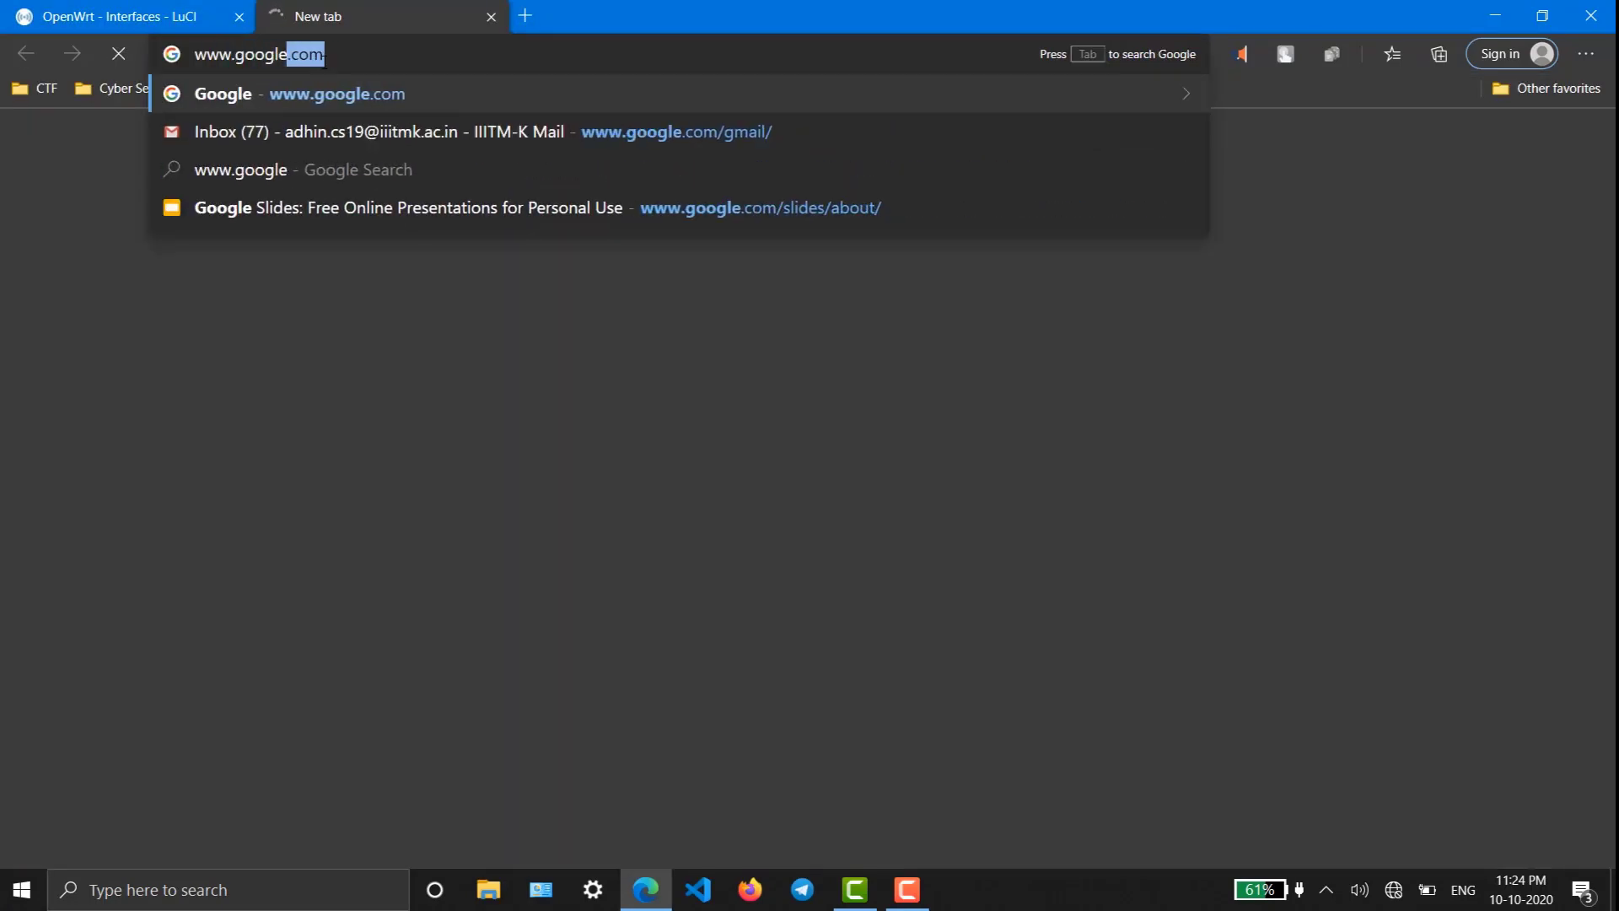
key("Return")
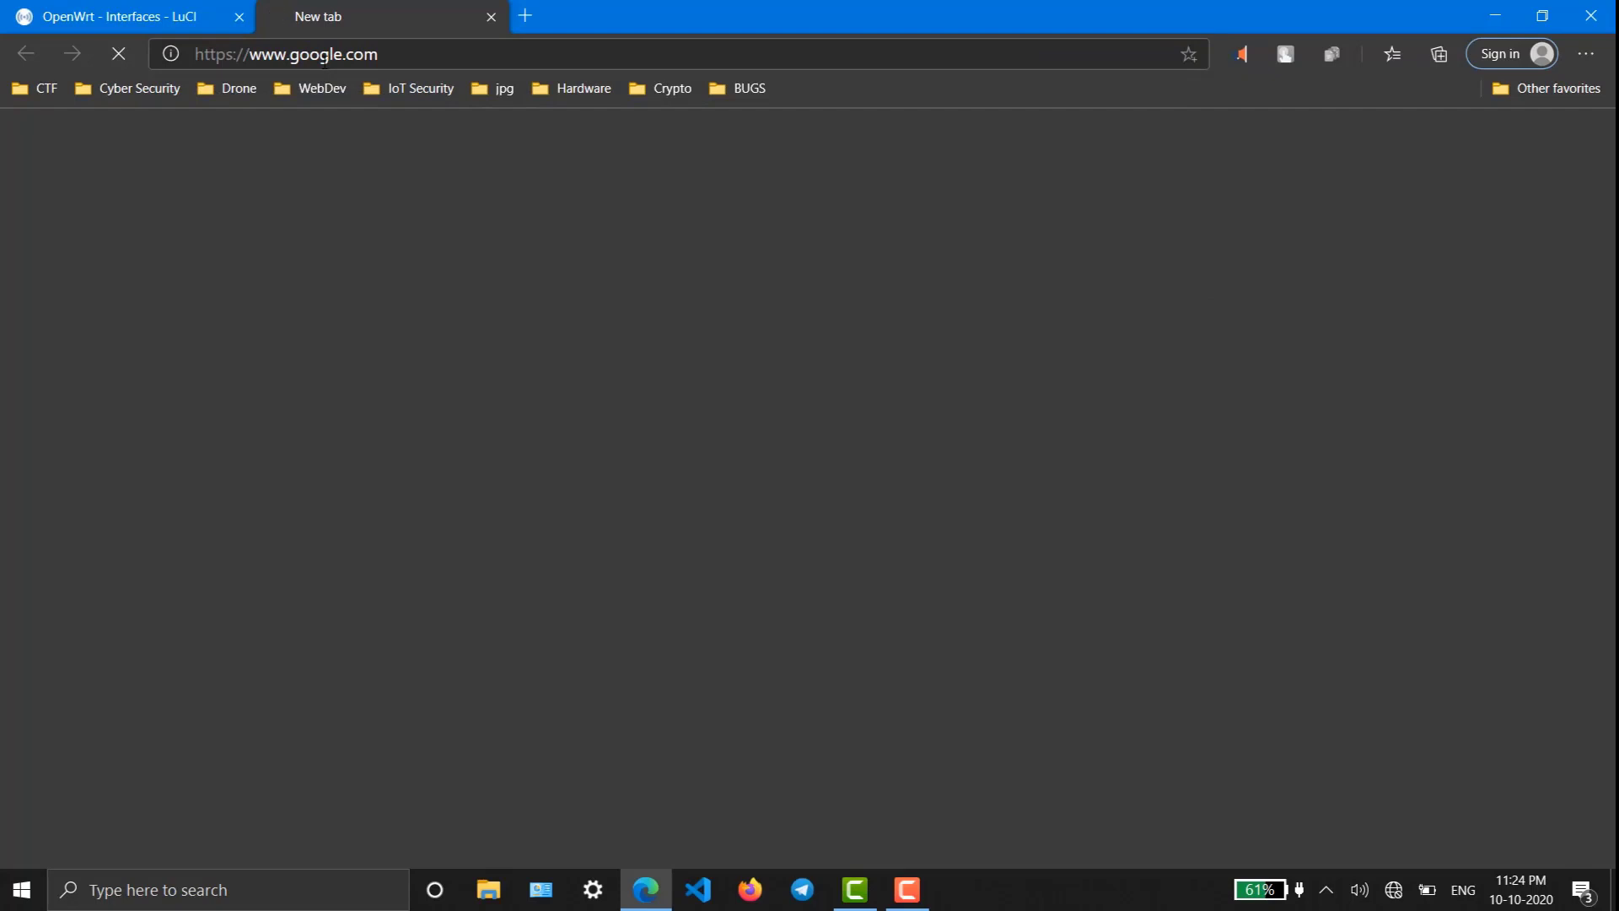
Add 8.8.8.8 and 8.8.4.4 as custom DNS servers for the LAN interface in the OpenWrt settings
left_click(142, 10)
left_click(1086, 371)
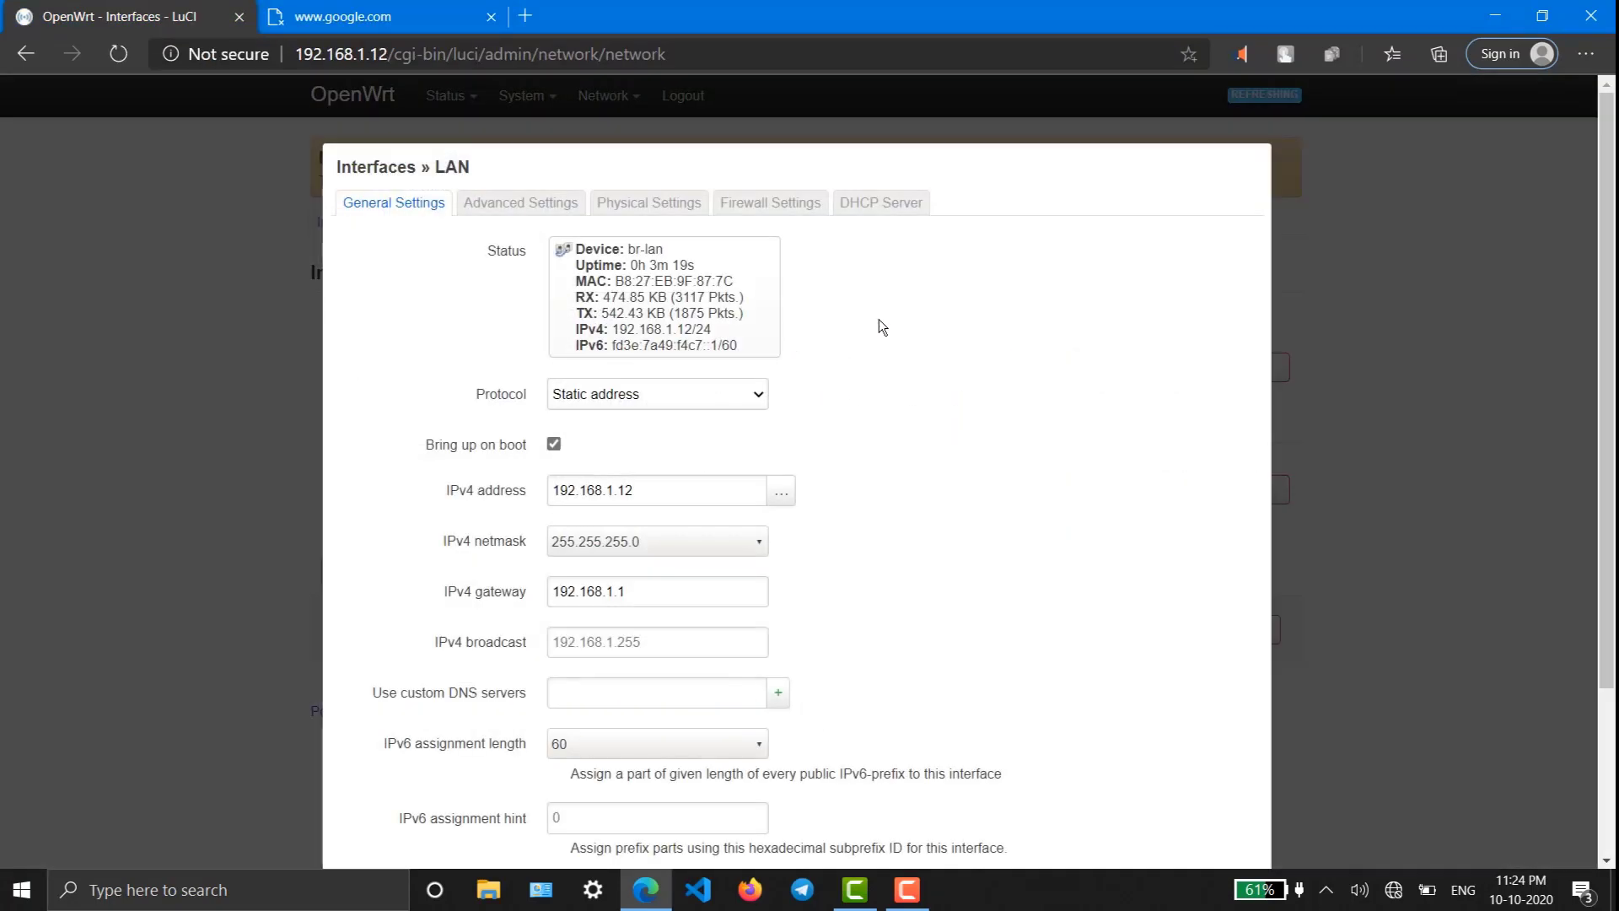
left_click(604, 693)
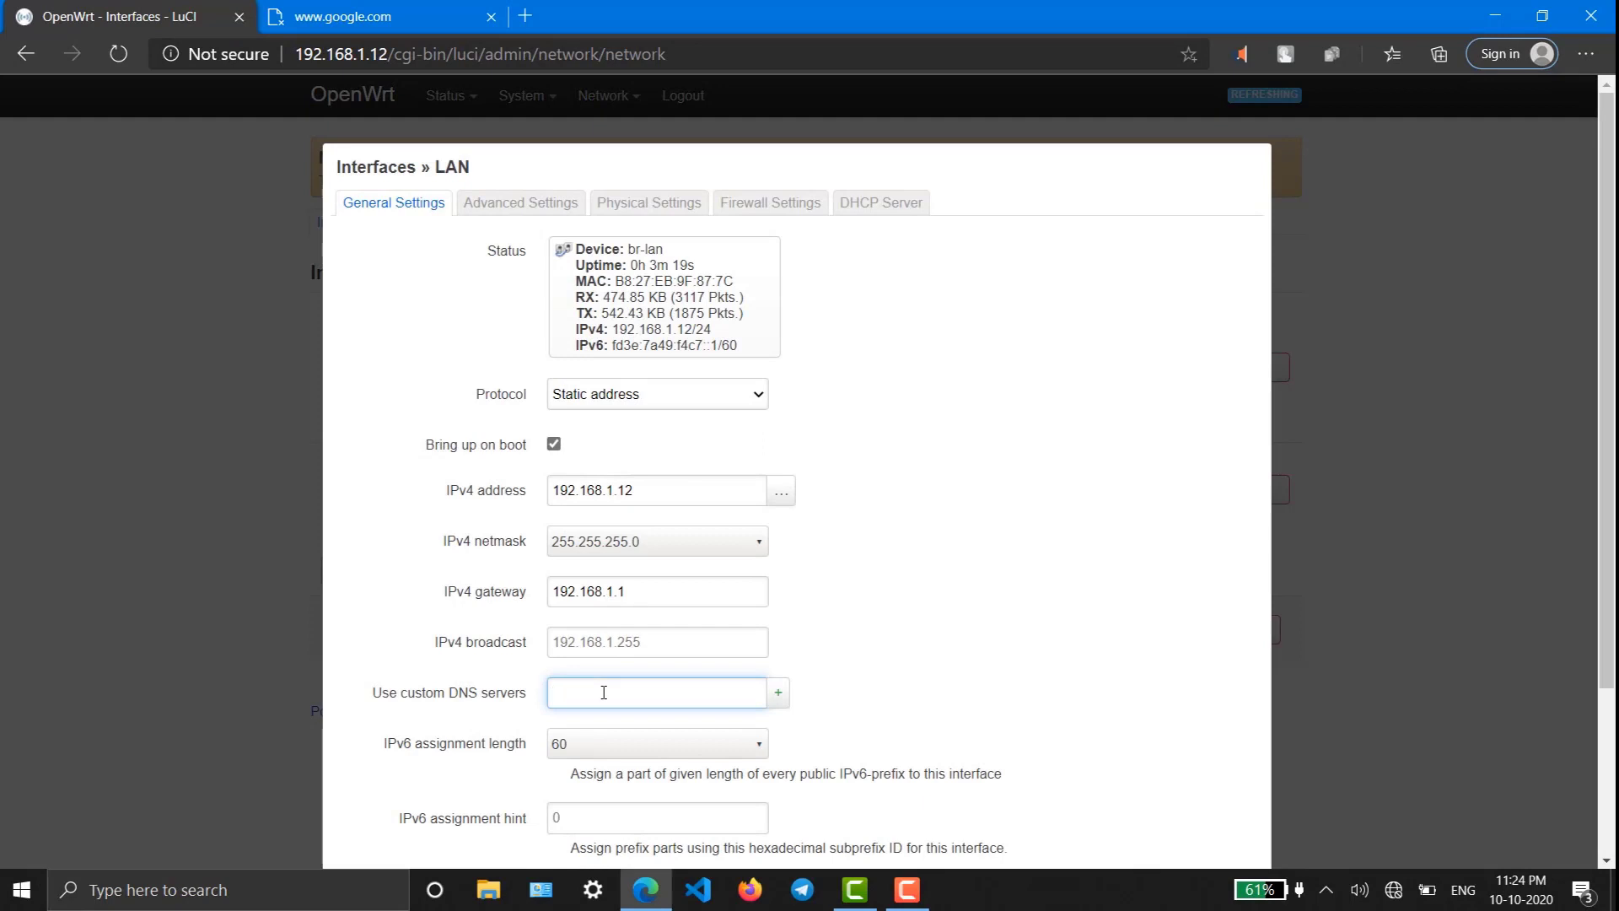
type("8.8.8.8")
key("Return")
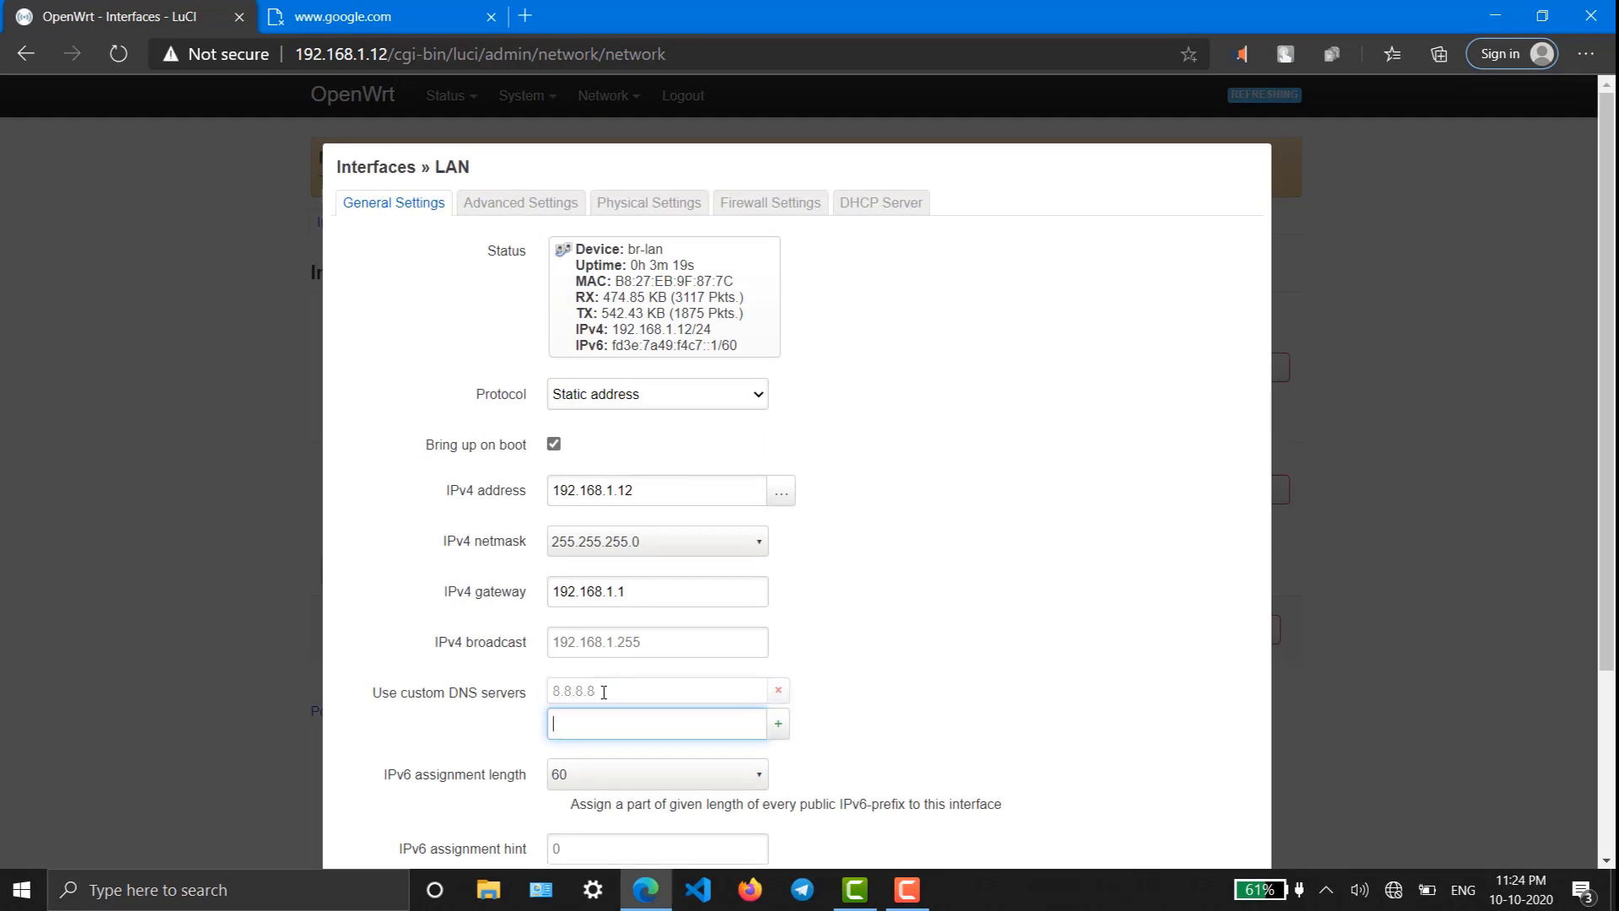
type("8.8.4.4")
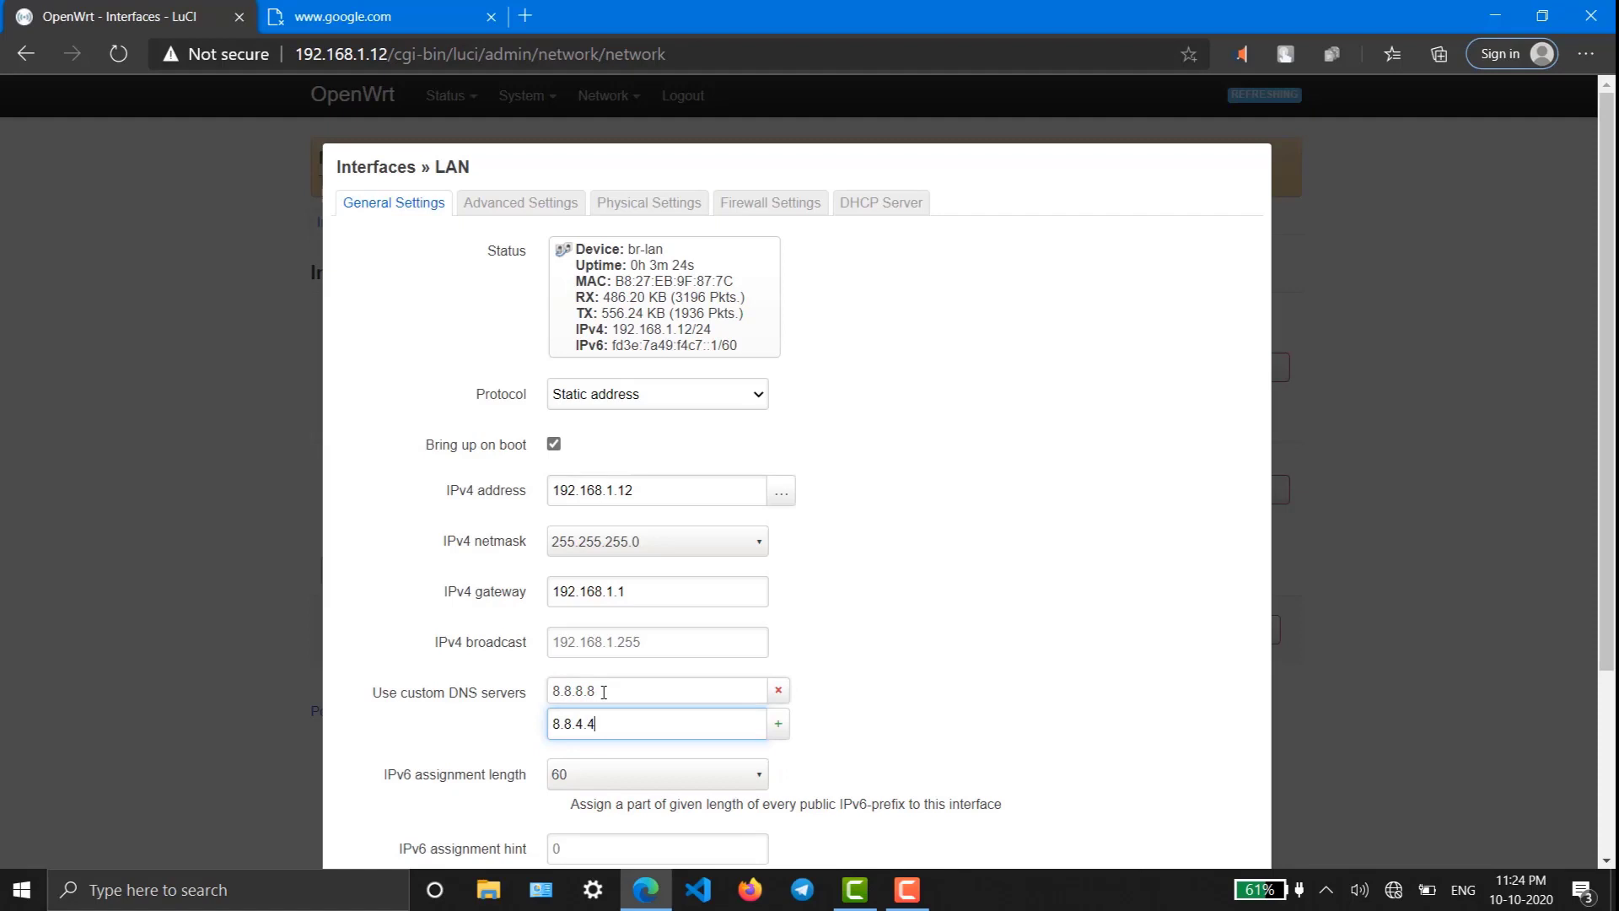
key("Return")
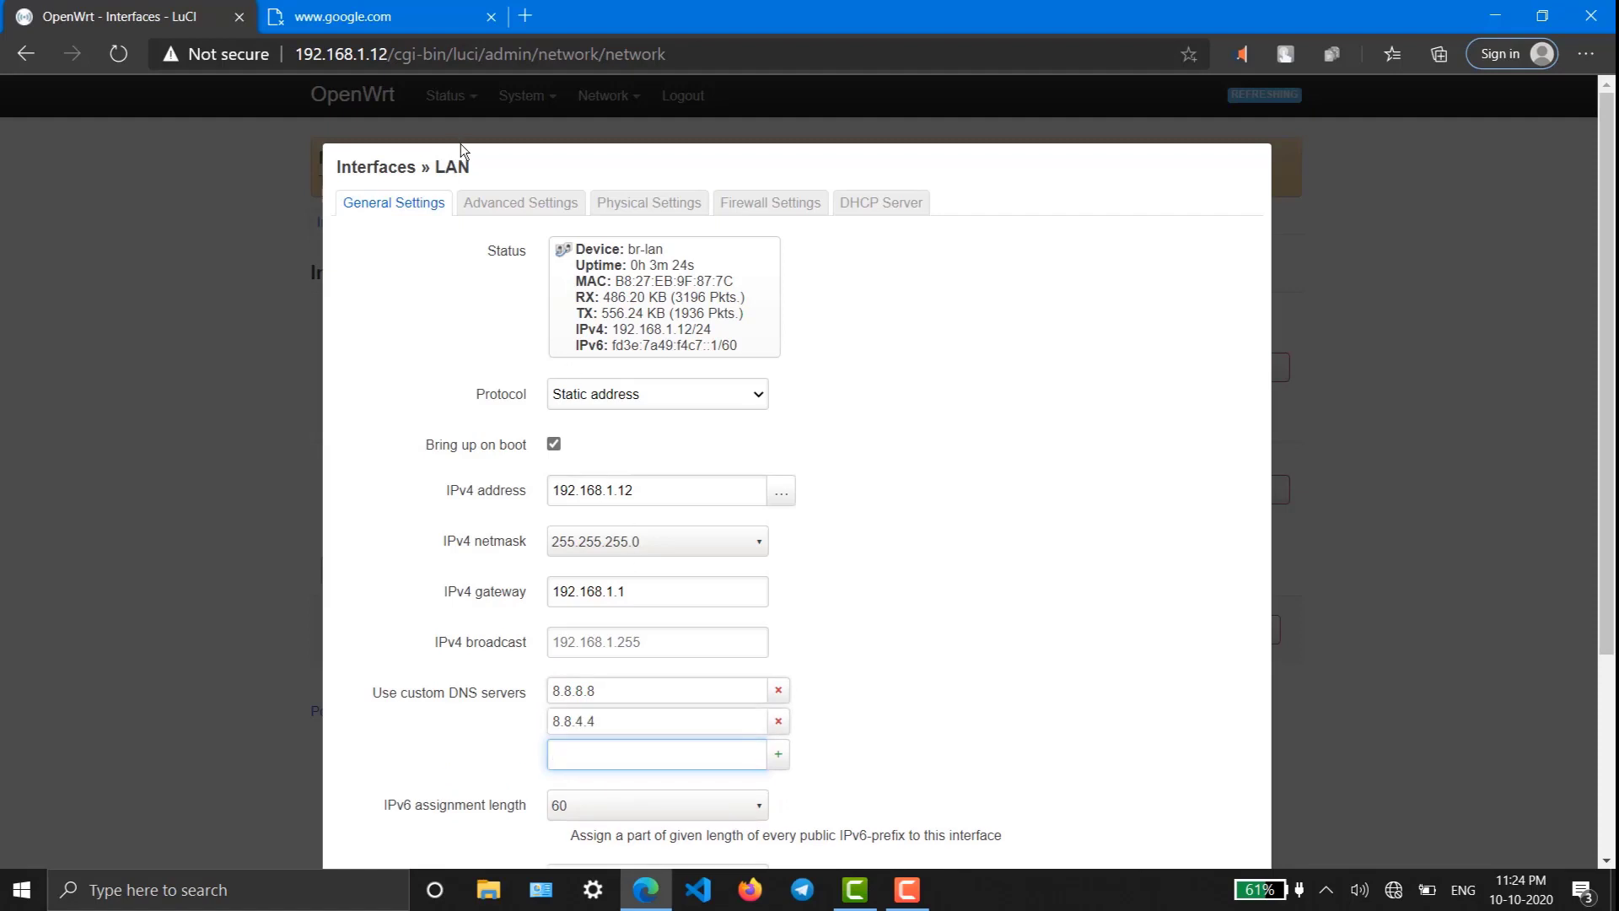
Disable DHCP on the LAN interface by ignoring it in the DHCP server settings, and save and apply the changes
left_click(509, 197)
left_click(609, 203)
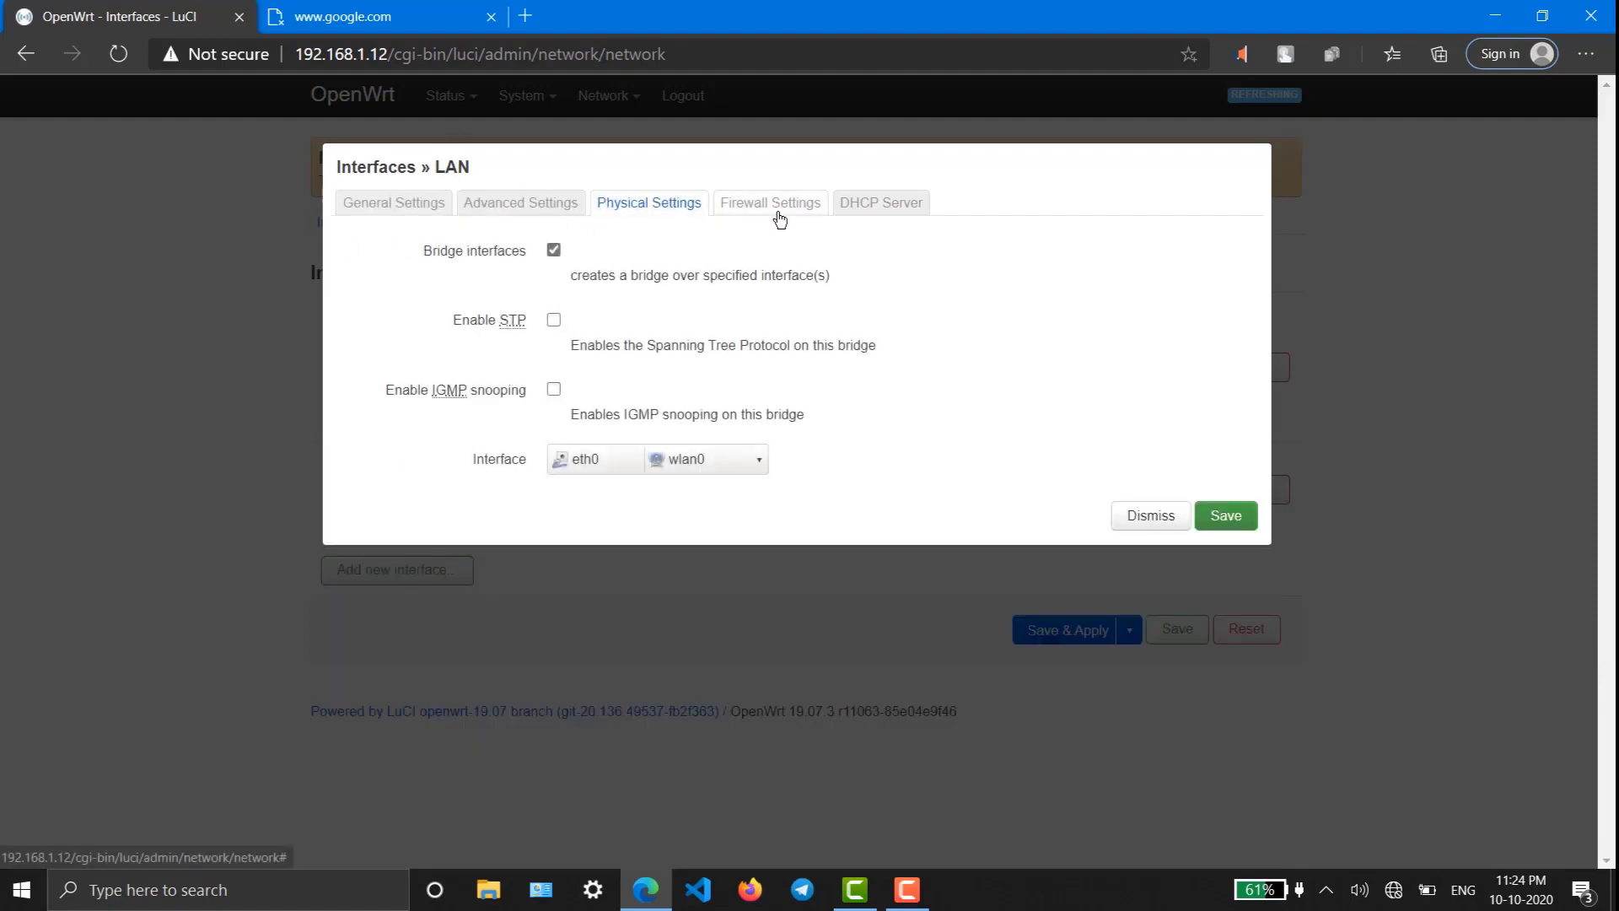
left_click(788, 210)
left_click(885, 207)
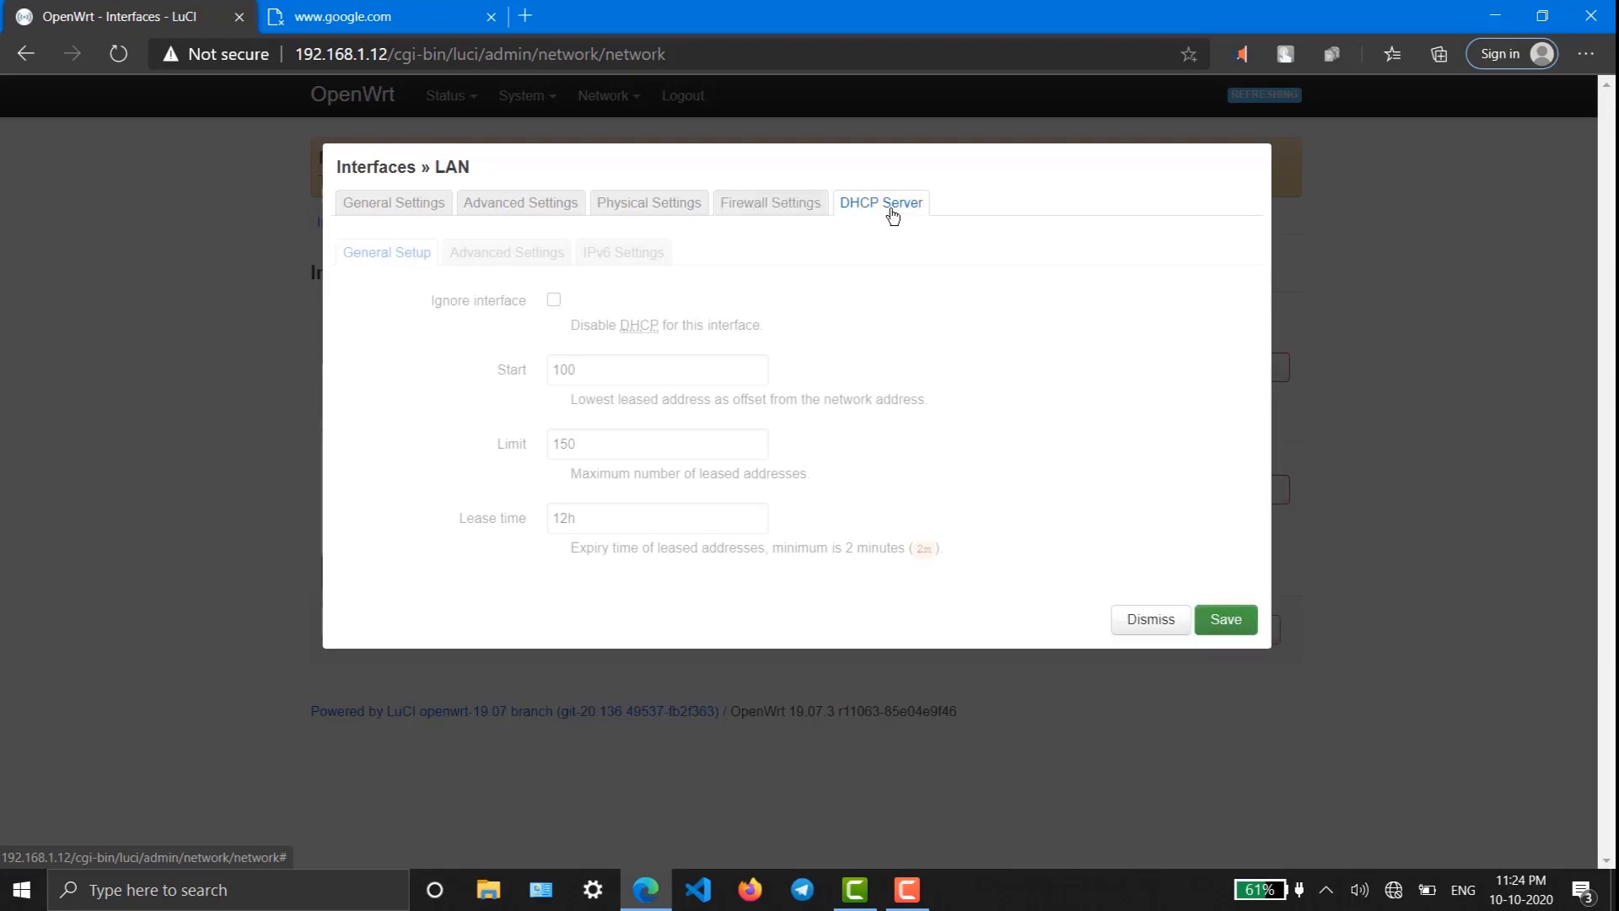
left_click(553, 300)
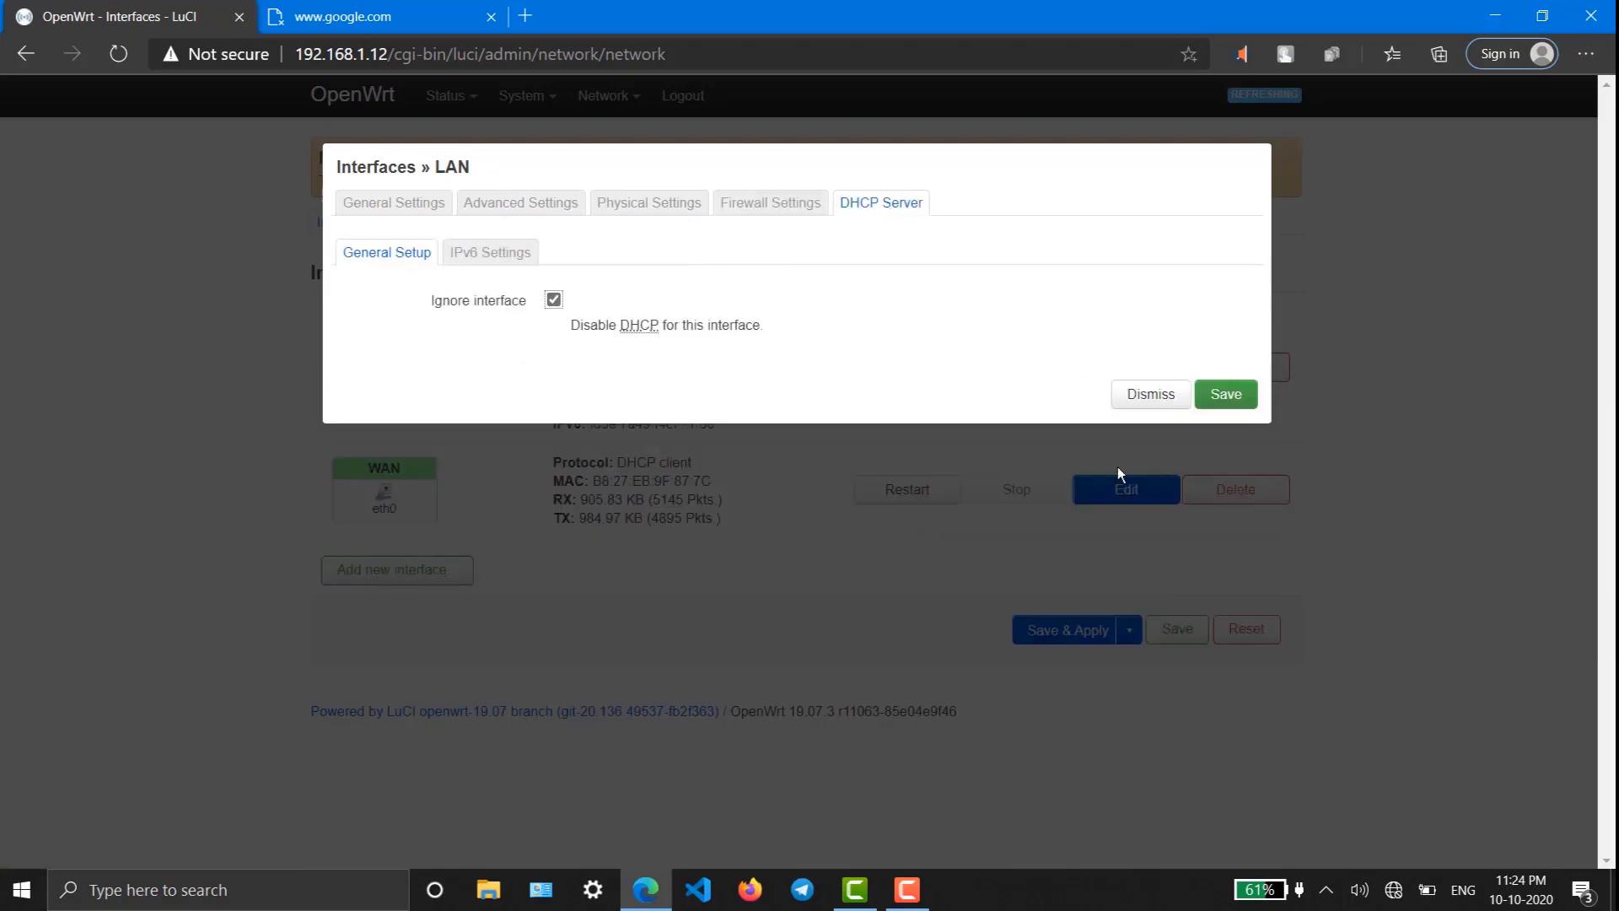
left_click(1239, 398)
left_click(1087, 569)
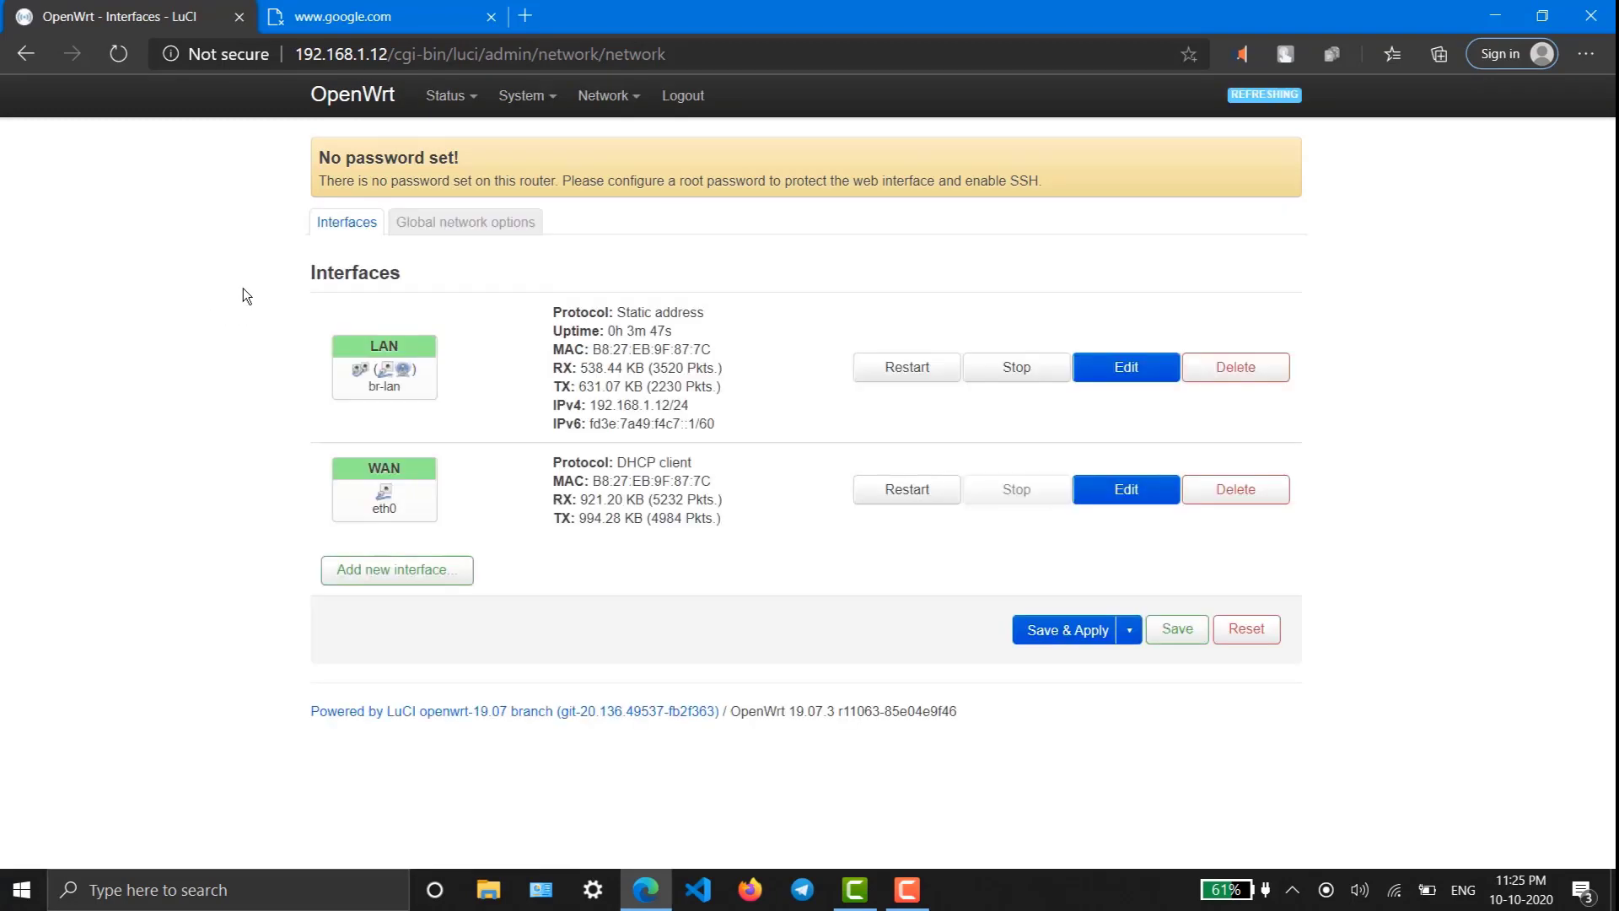
left_click(369, 15)
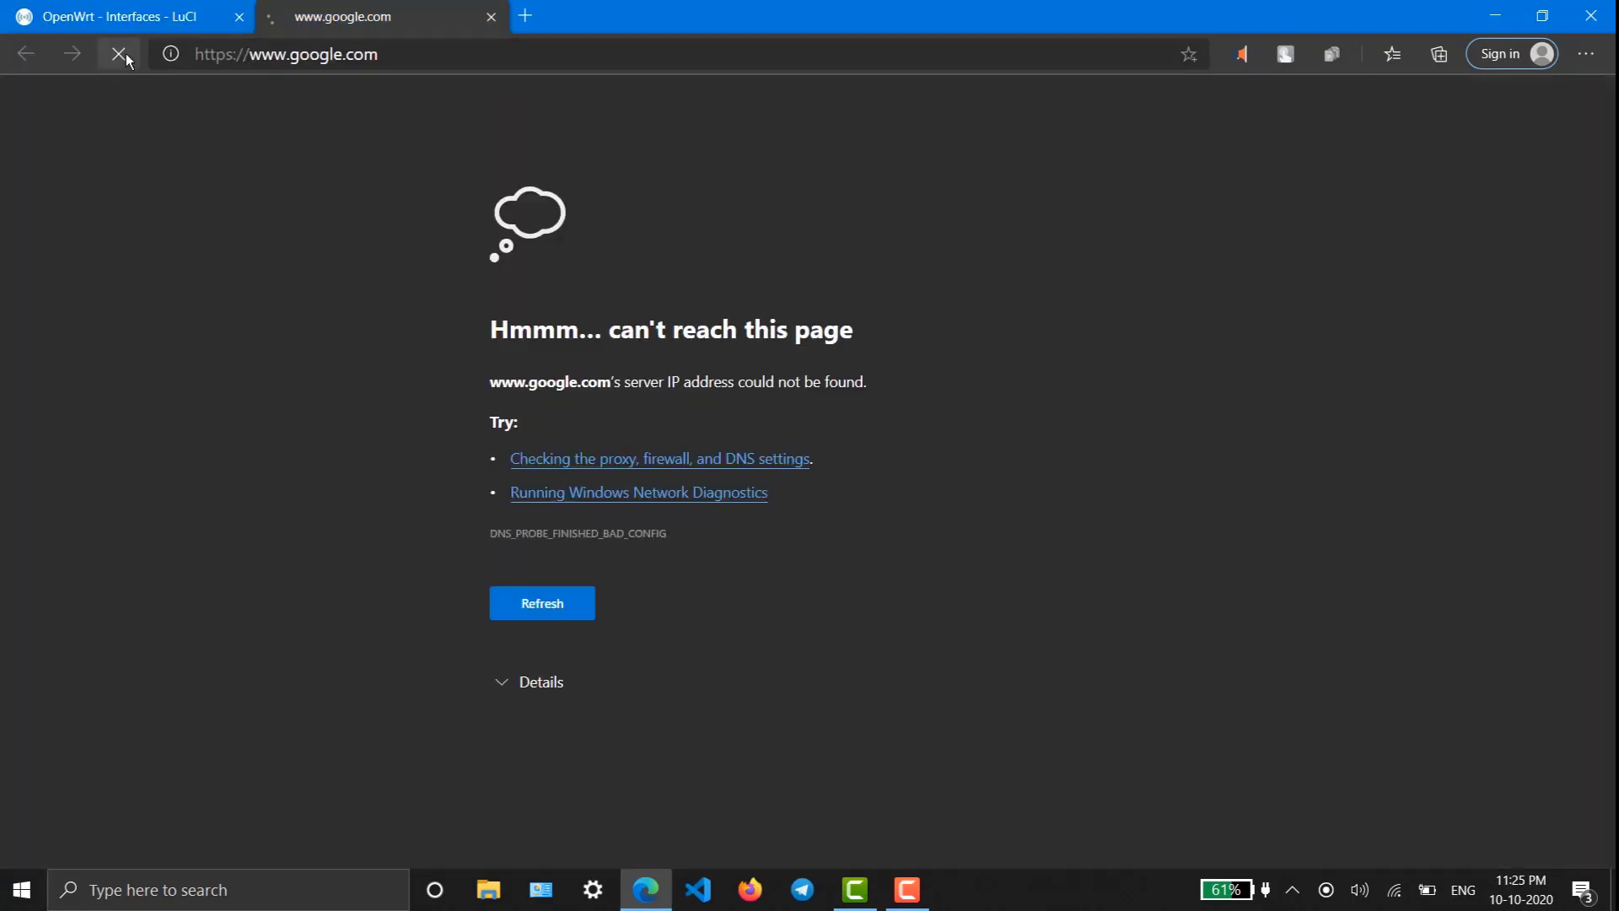
left_click(125, 54)
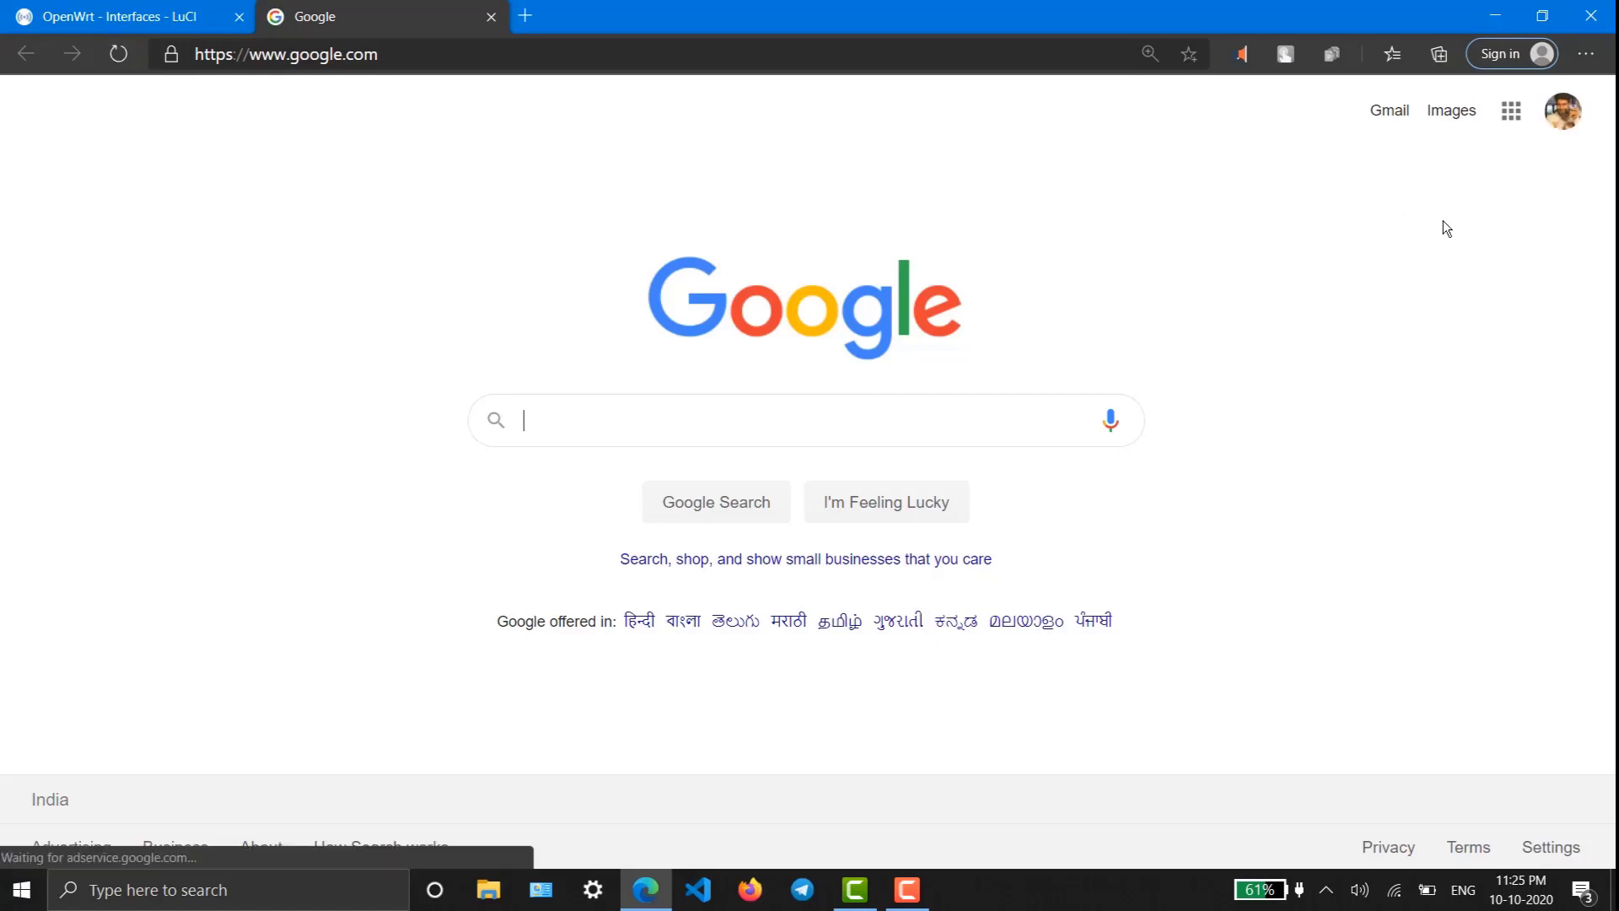
key("super")
key("super")
key("super")
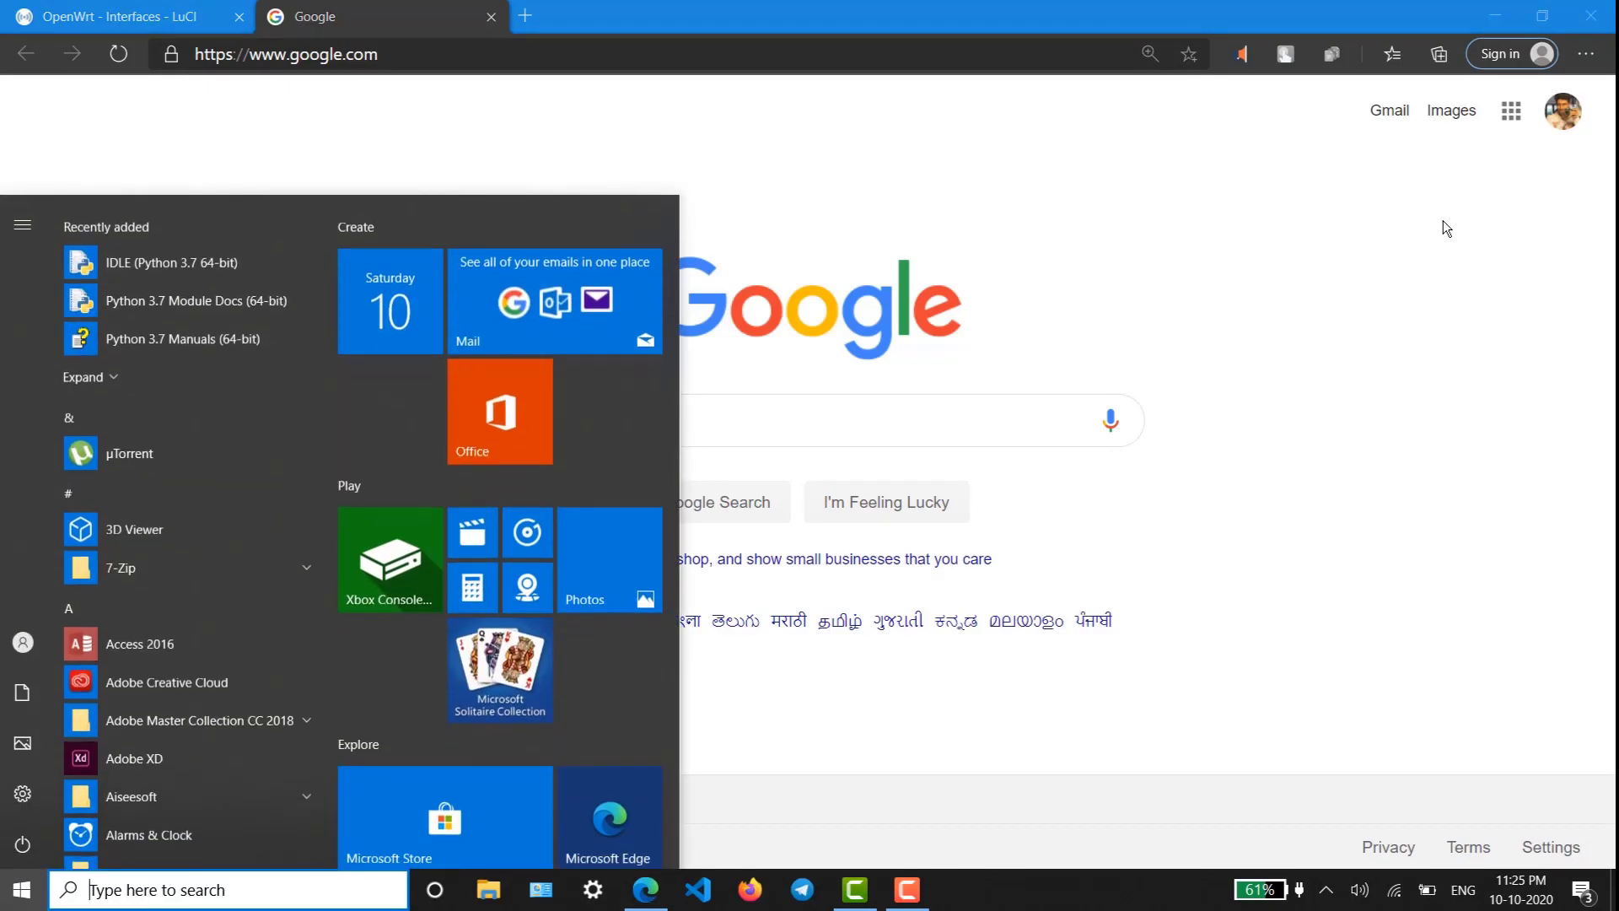
key("super")
key("super+r")
key("Return")
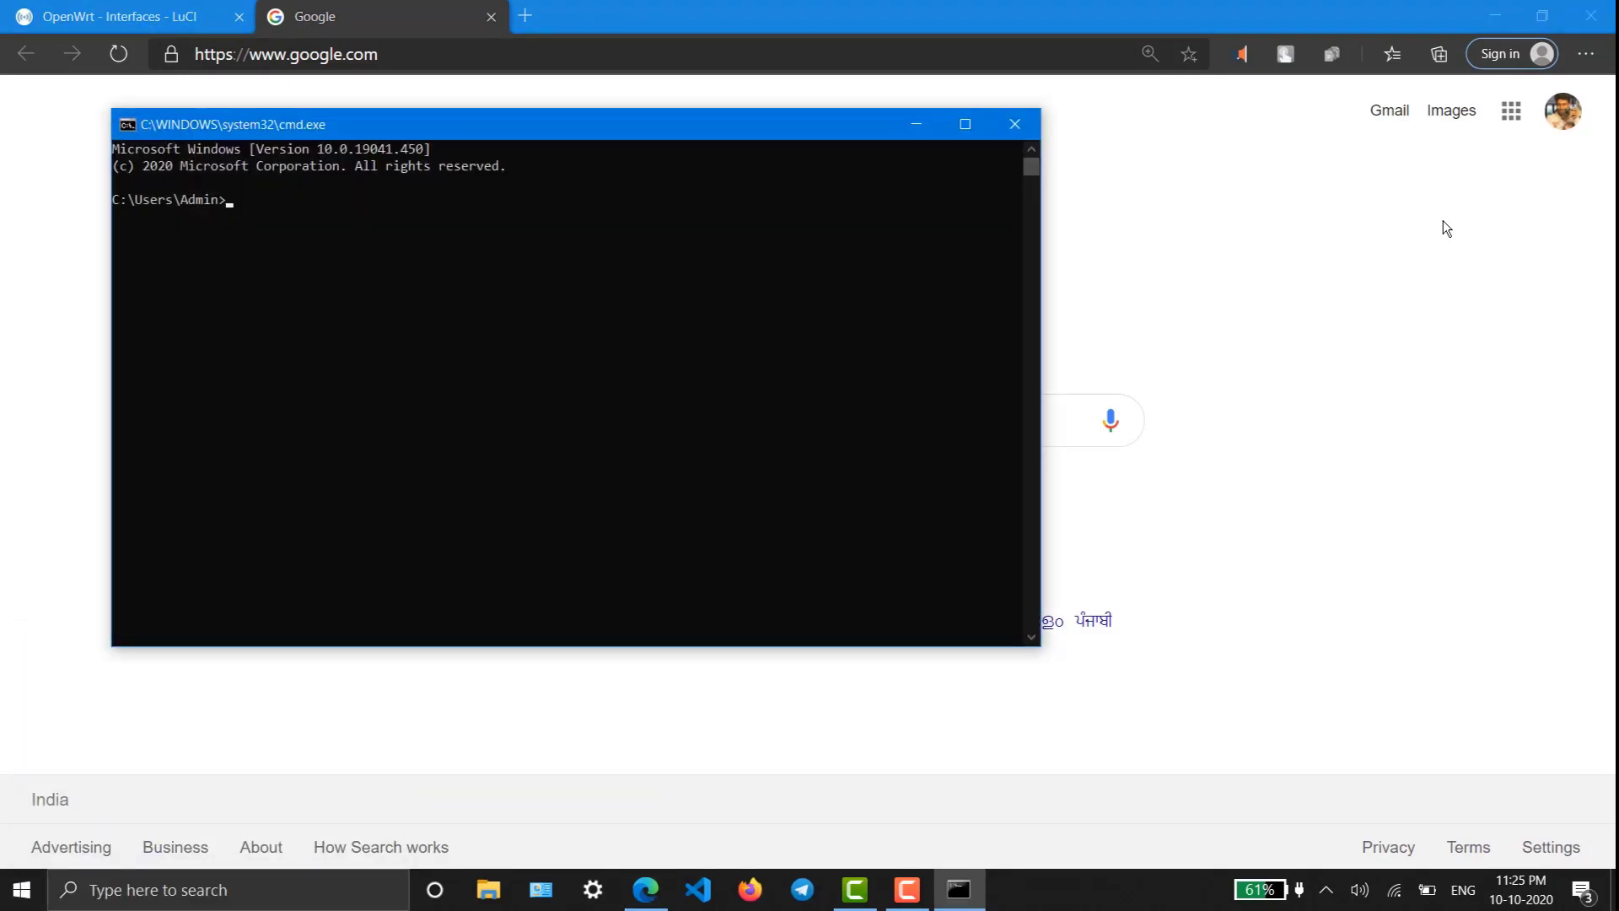
type("ping www.google.com")
key("Return")
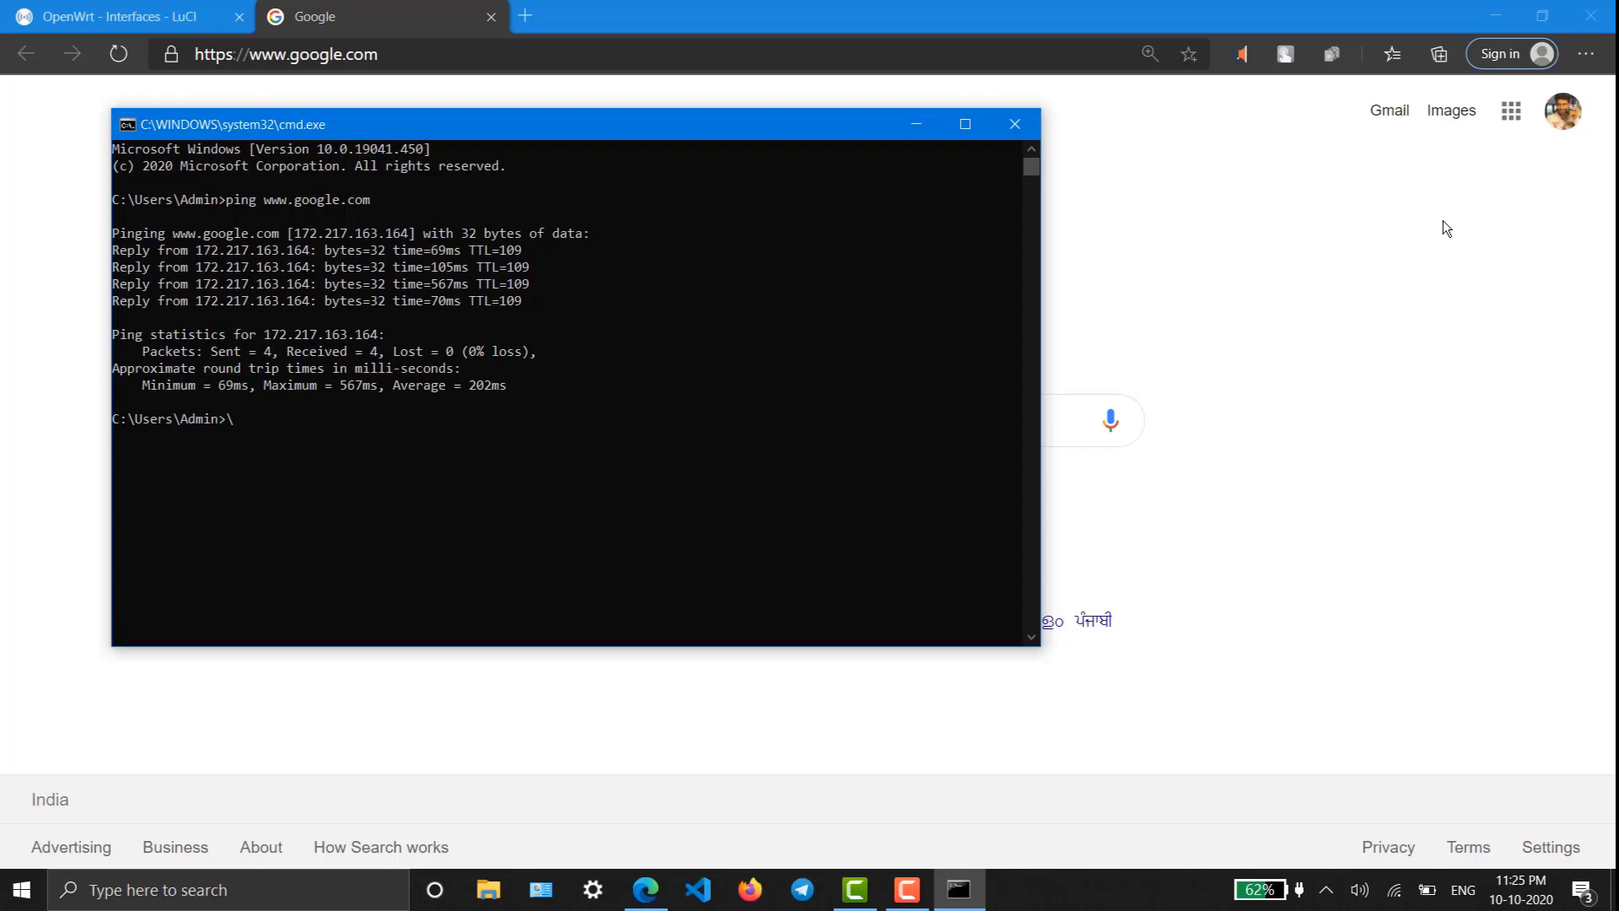
left_click(1015, 124)
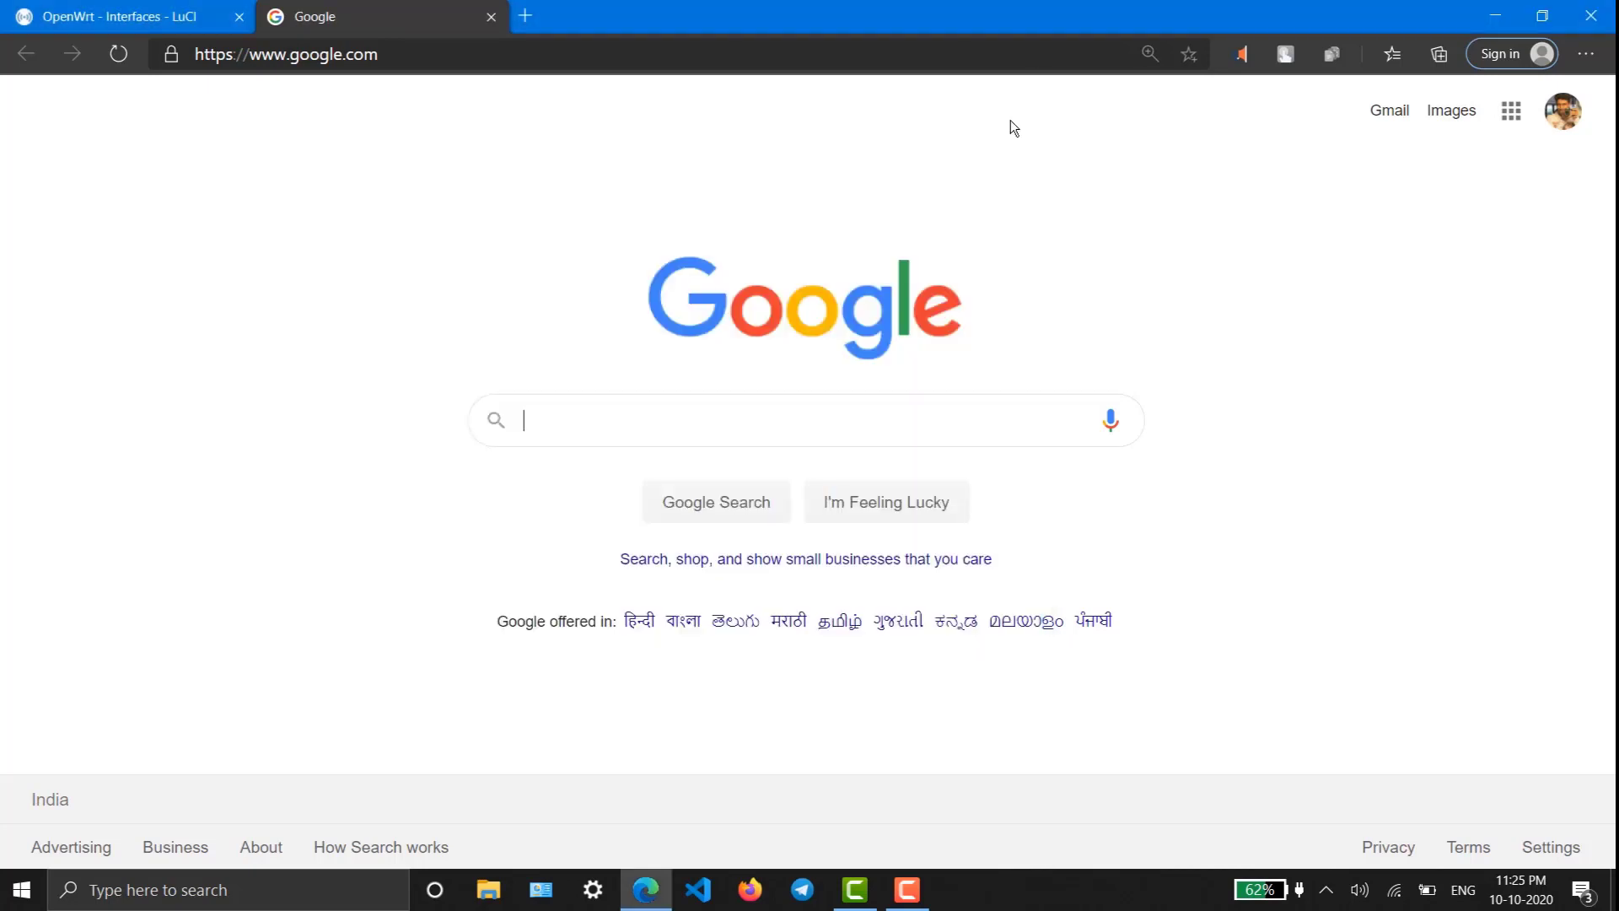
key("ctrl+w")
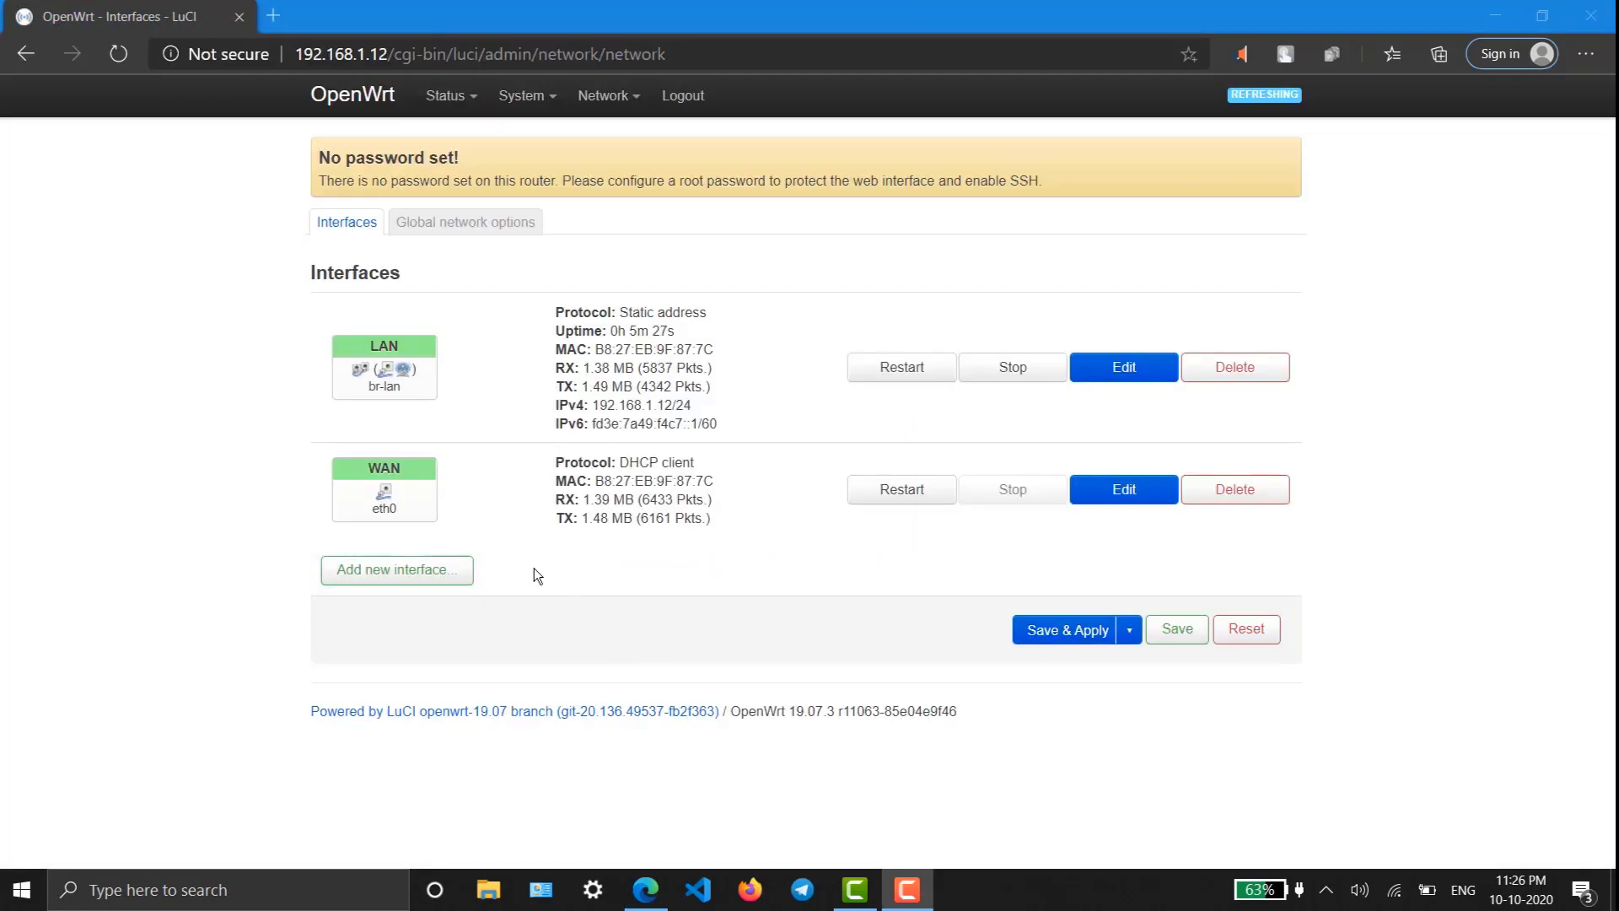
Update the package lists on OpenWrt's Software page
mouse_move(521, 96)
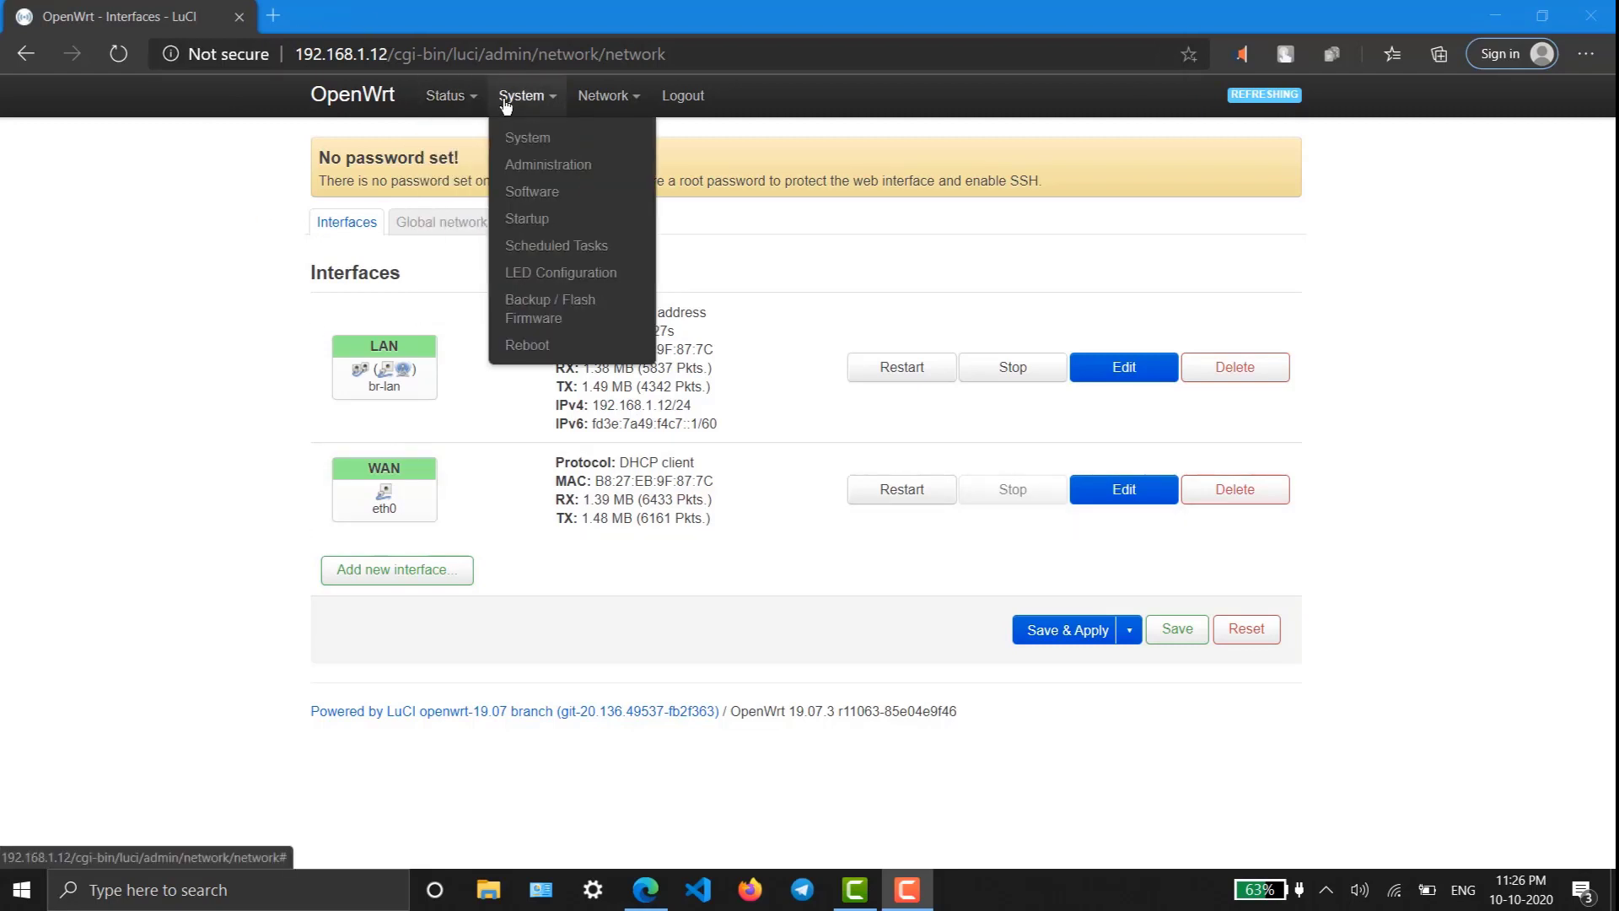
left_click(532, 191)
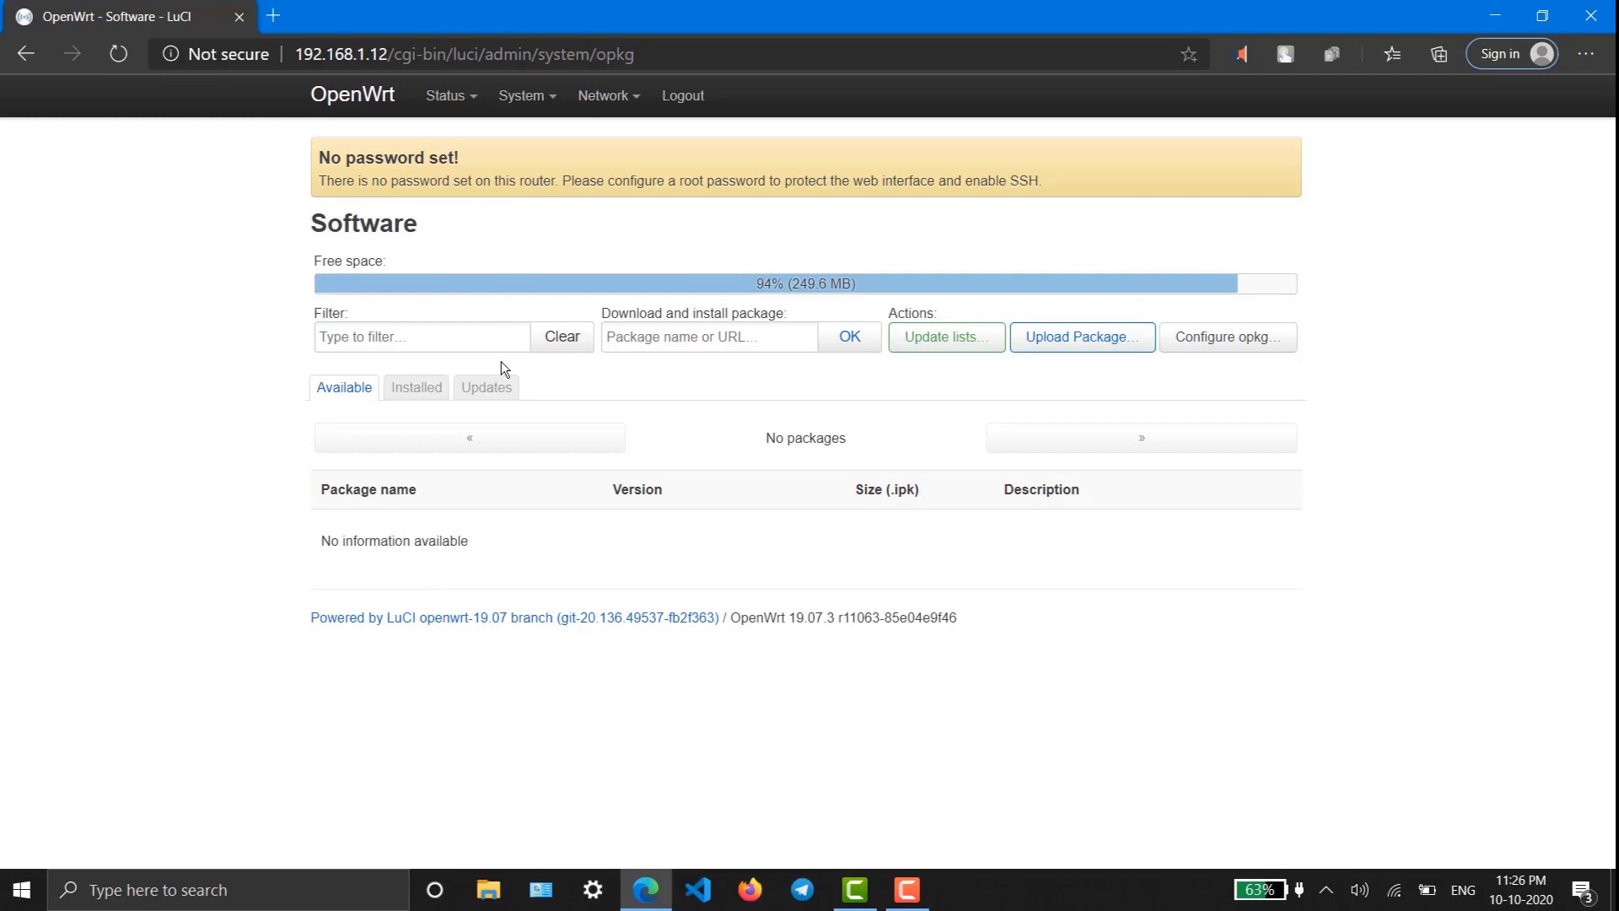
left_click(940, 337)
Search the web for "freeradius installation openwrt" and open the OpenWrt Project's FreeRADIUS guide in its own tab, closing the search results
left_click(274, 10)
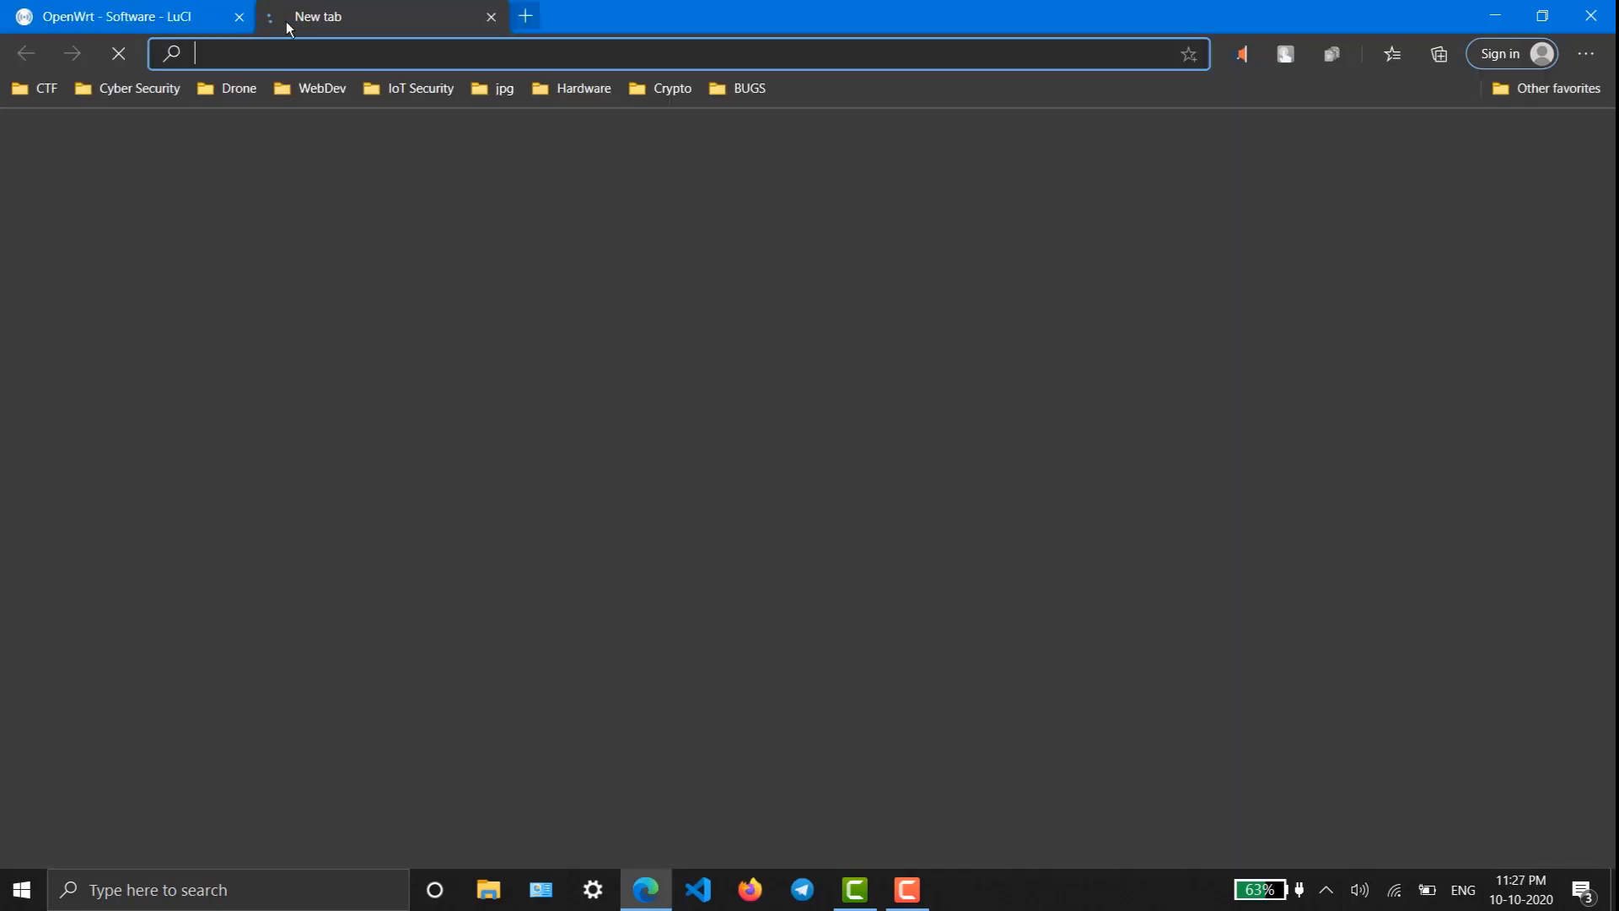
type("free")
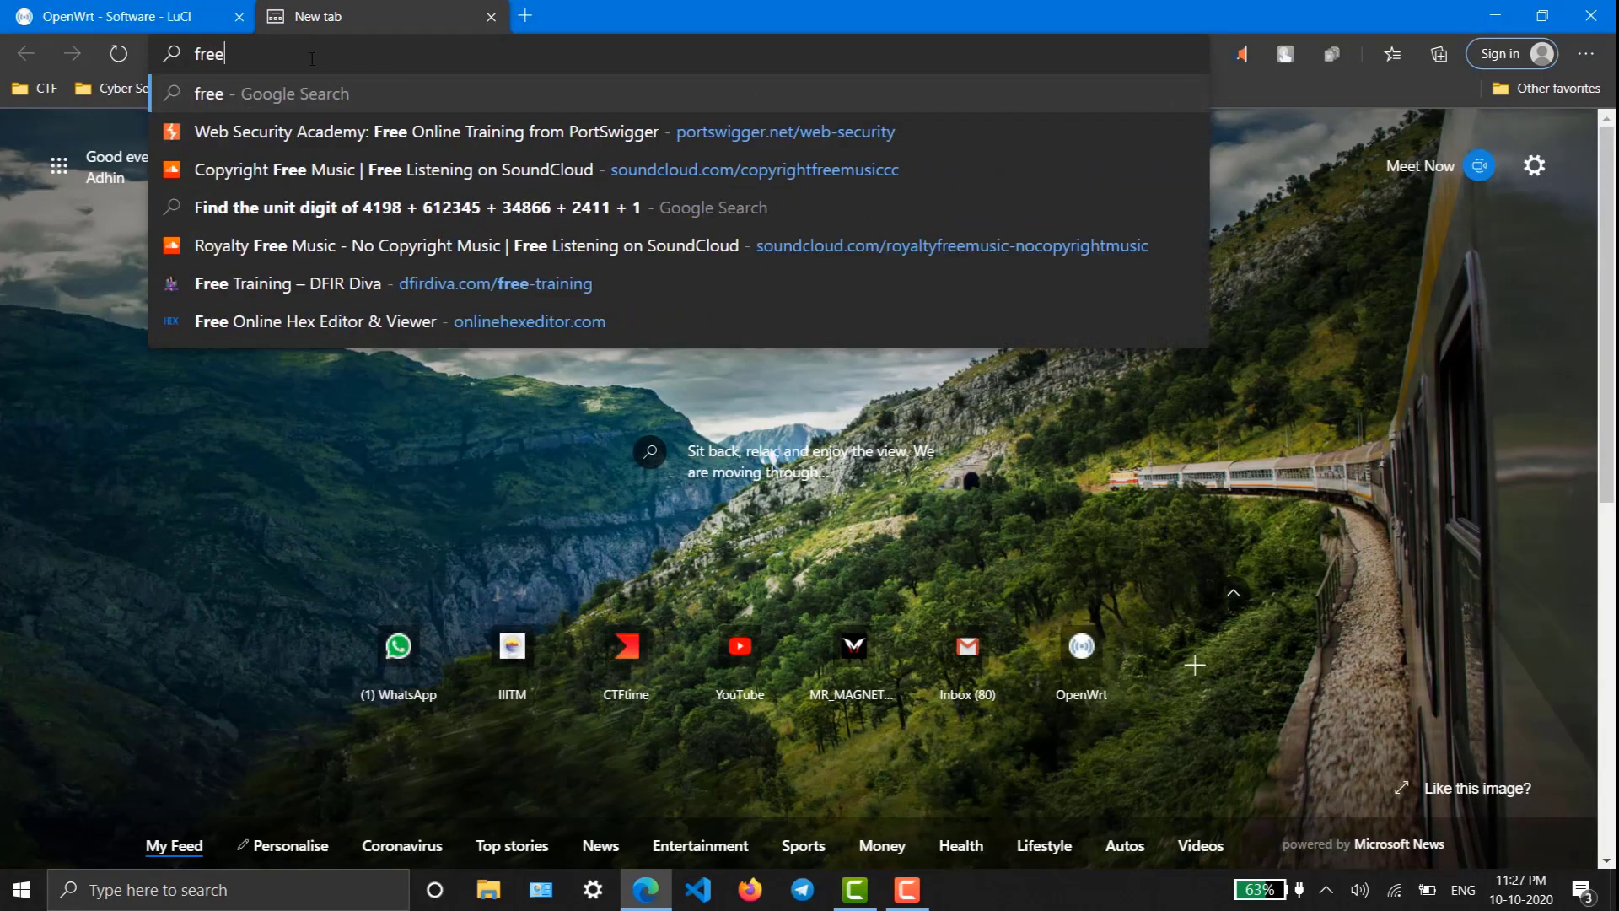
type("radius in")
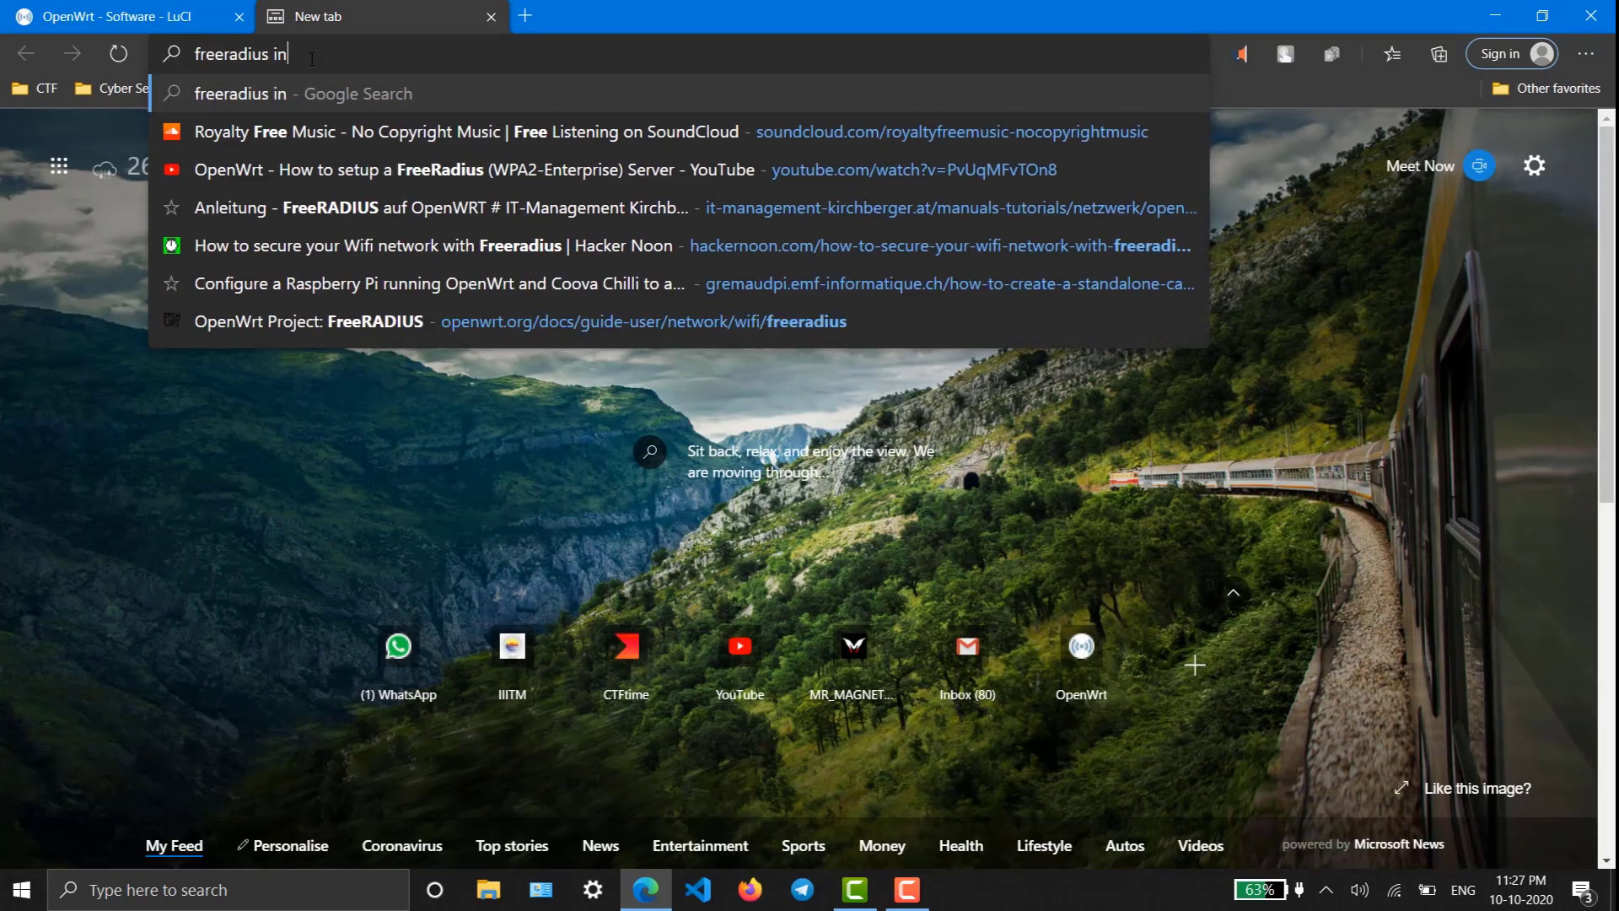
type("stallation")
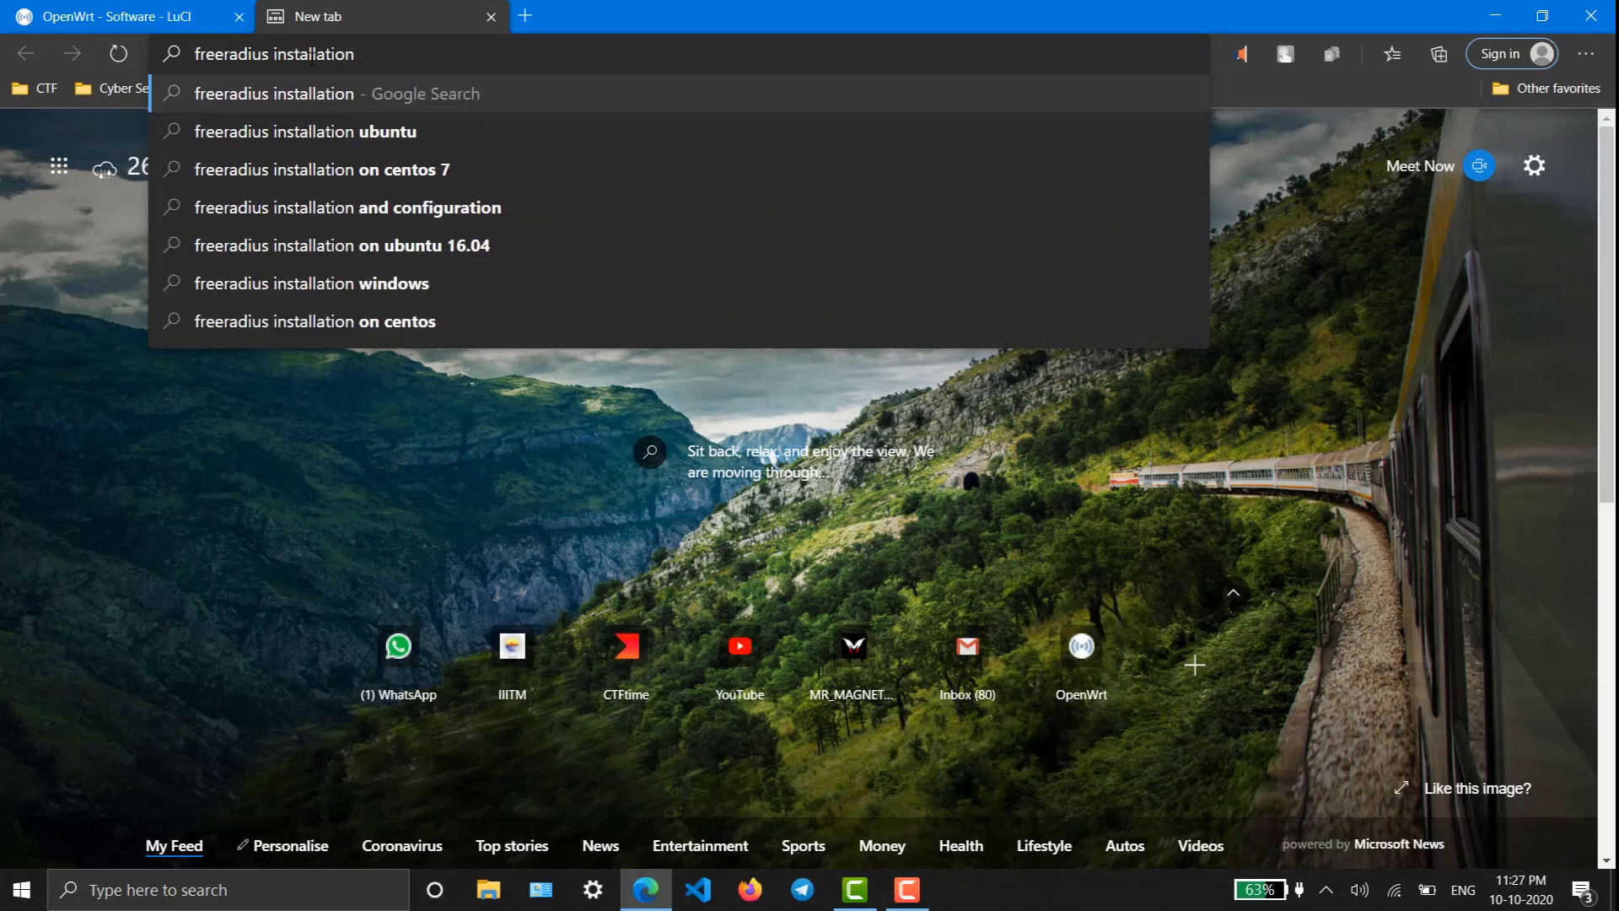
type(" openwrt")
key("Return")
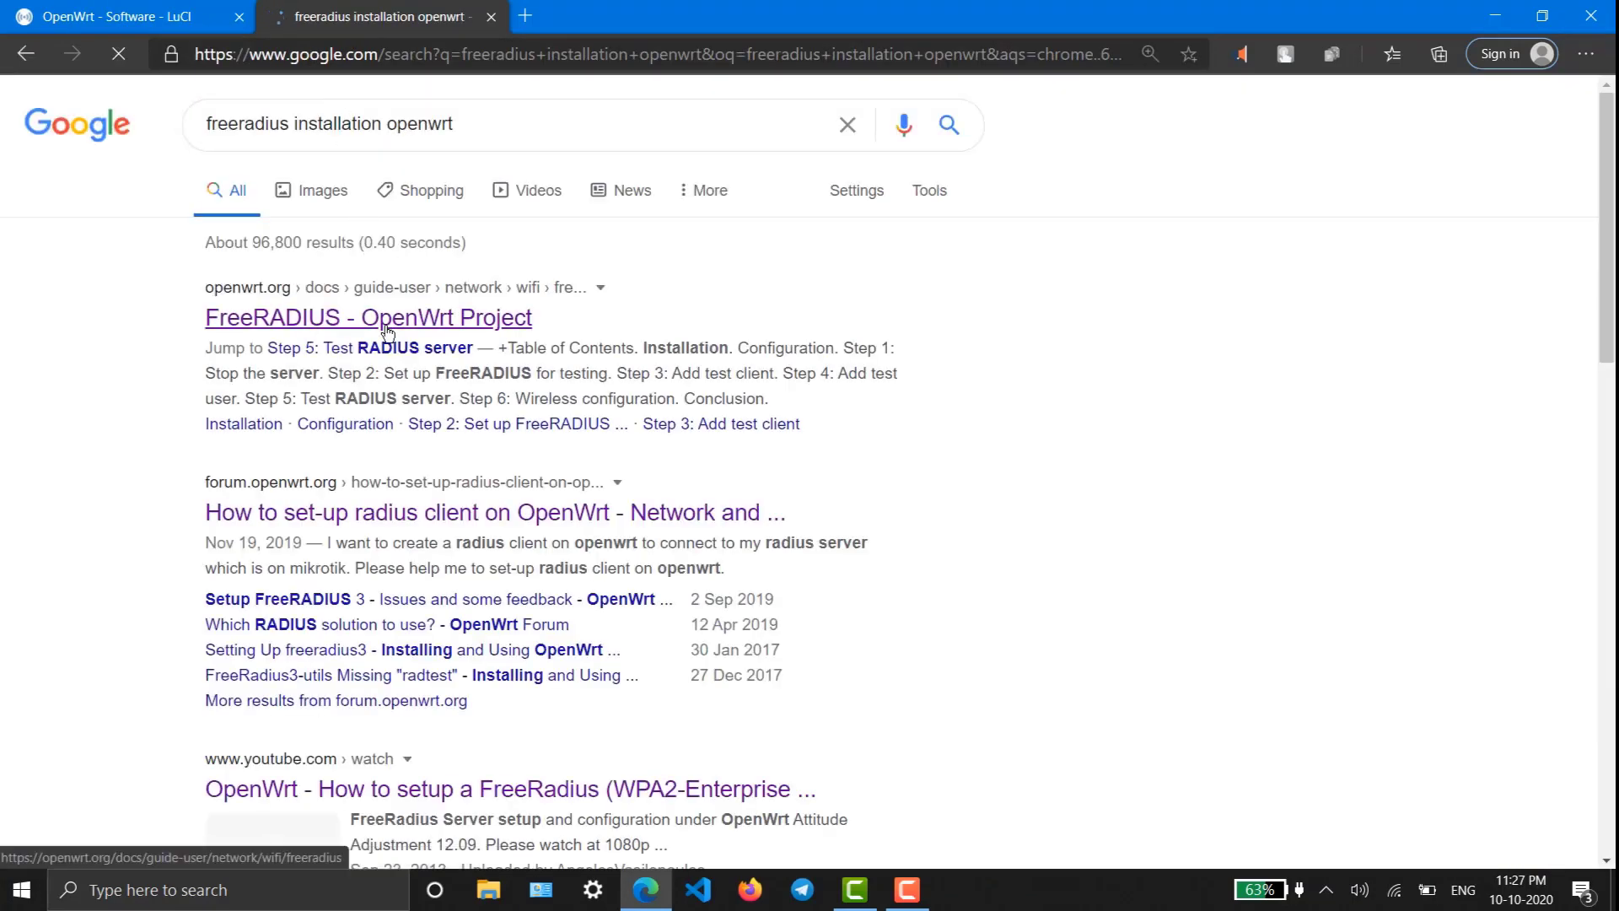
middle_click(387, 329)
left_click(527, 22)
left_click(491, 16)
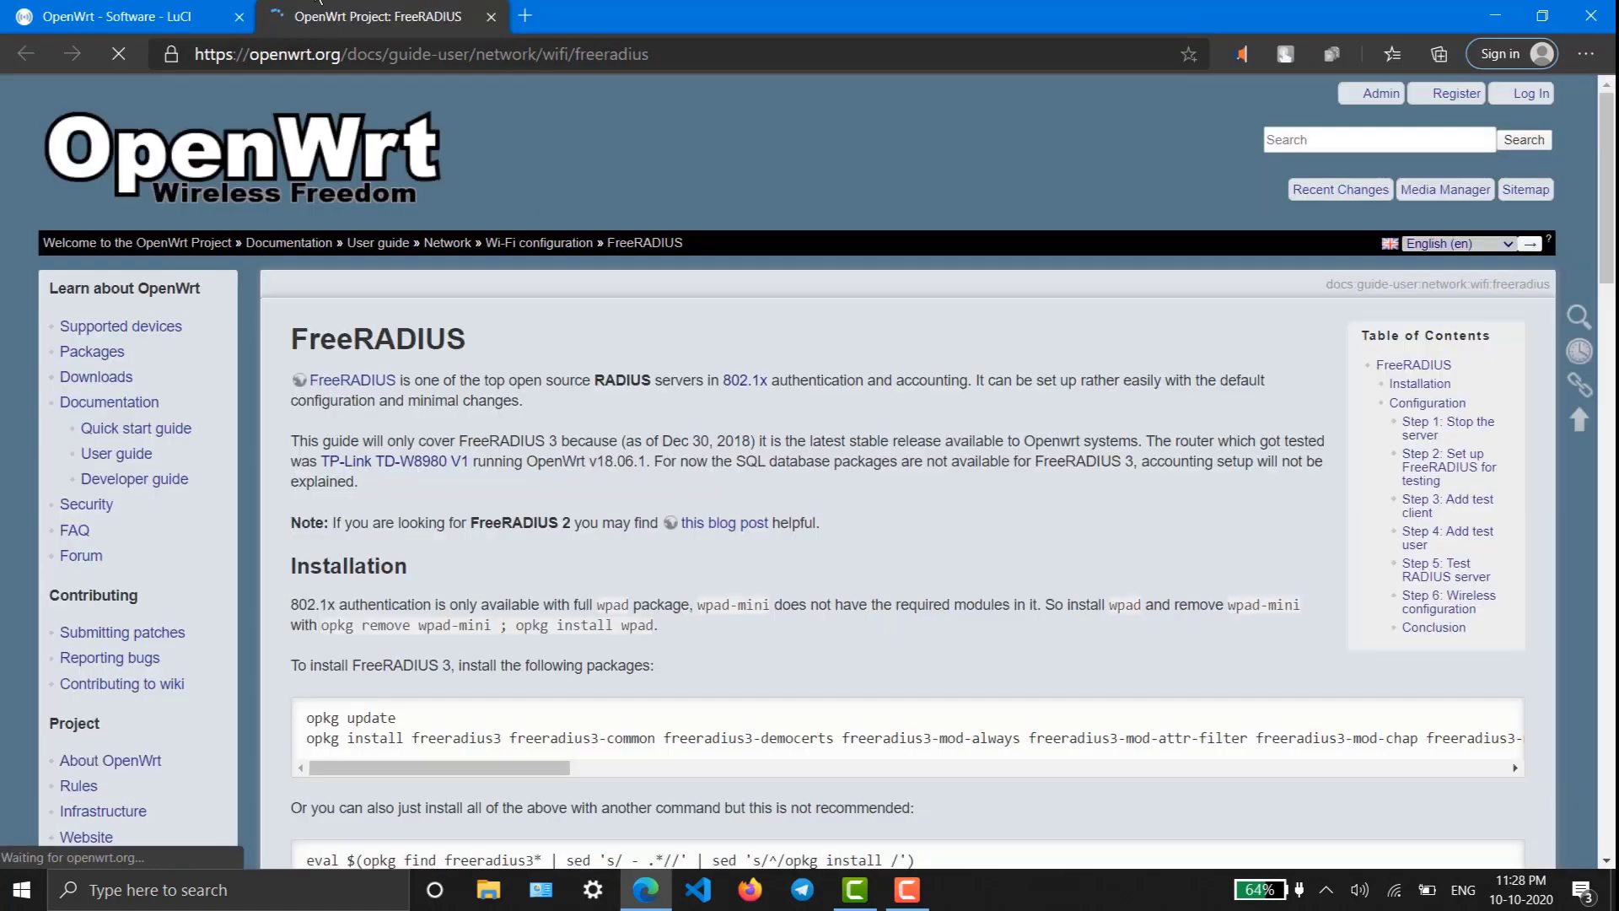
Return to OpenWrt's Software page and dismiss the package list update log
left_click(118, 17)
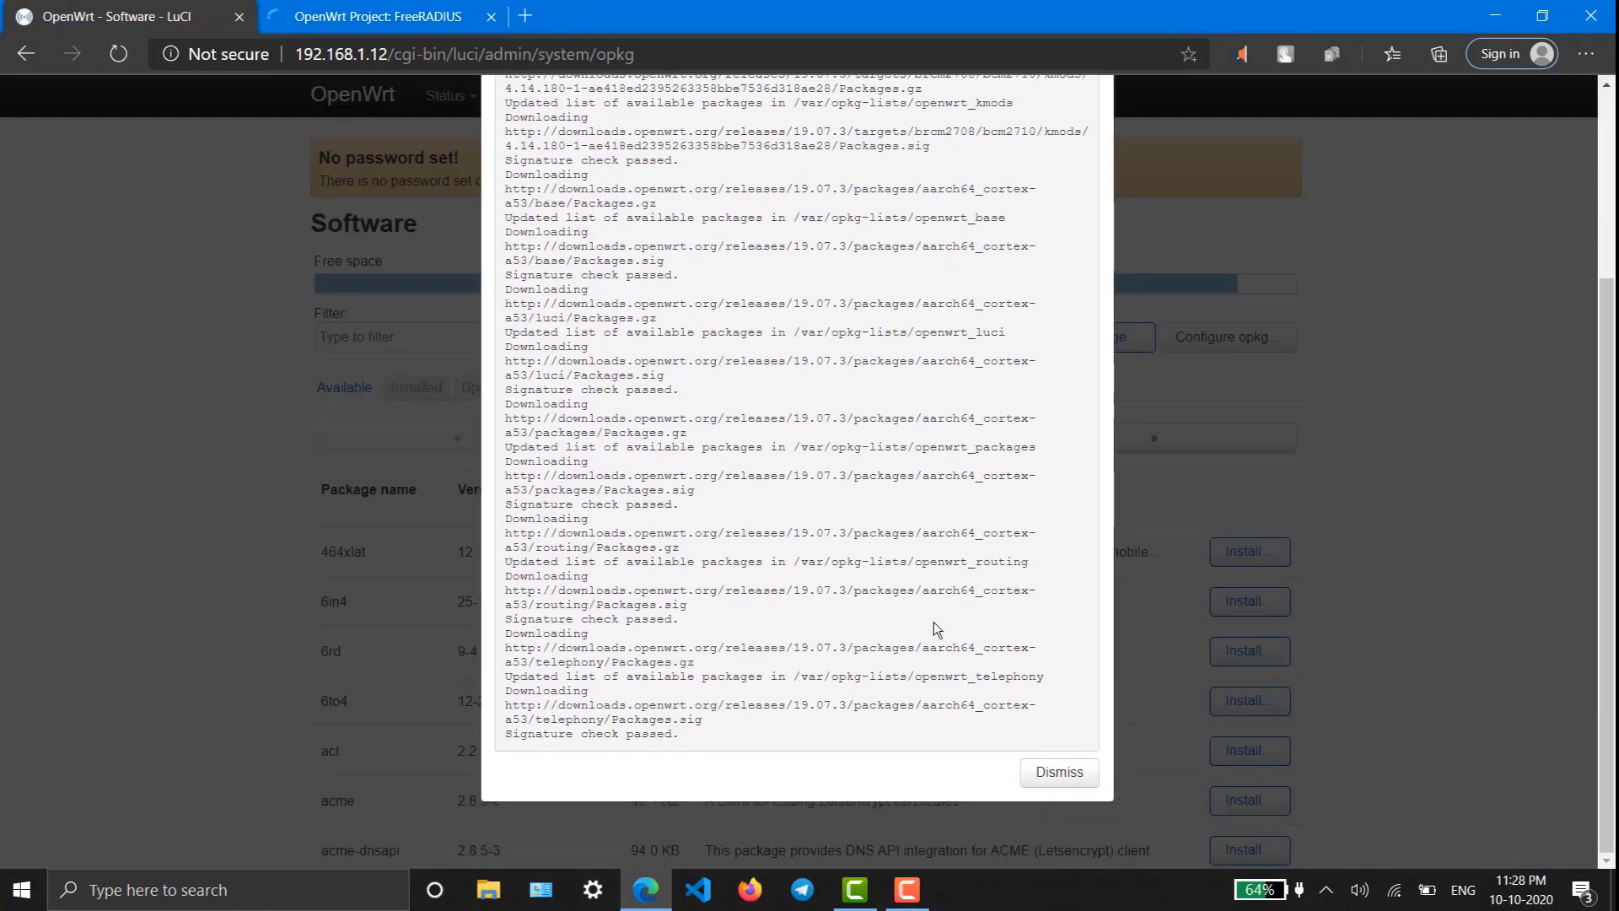
left_click(1061, 773)
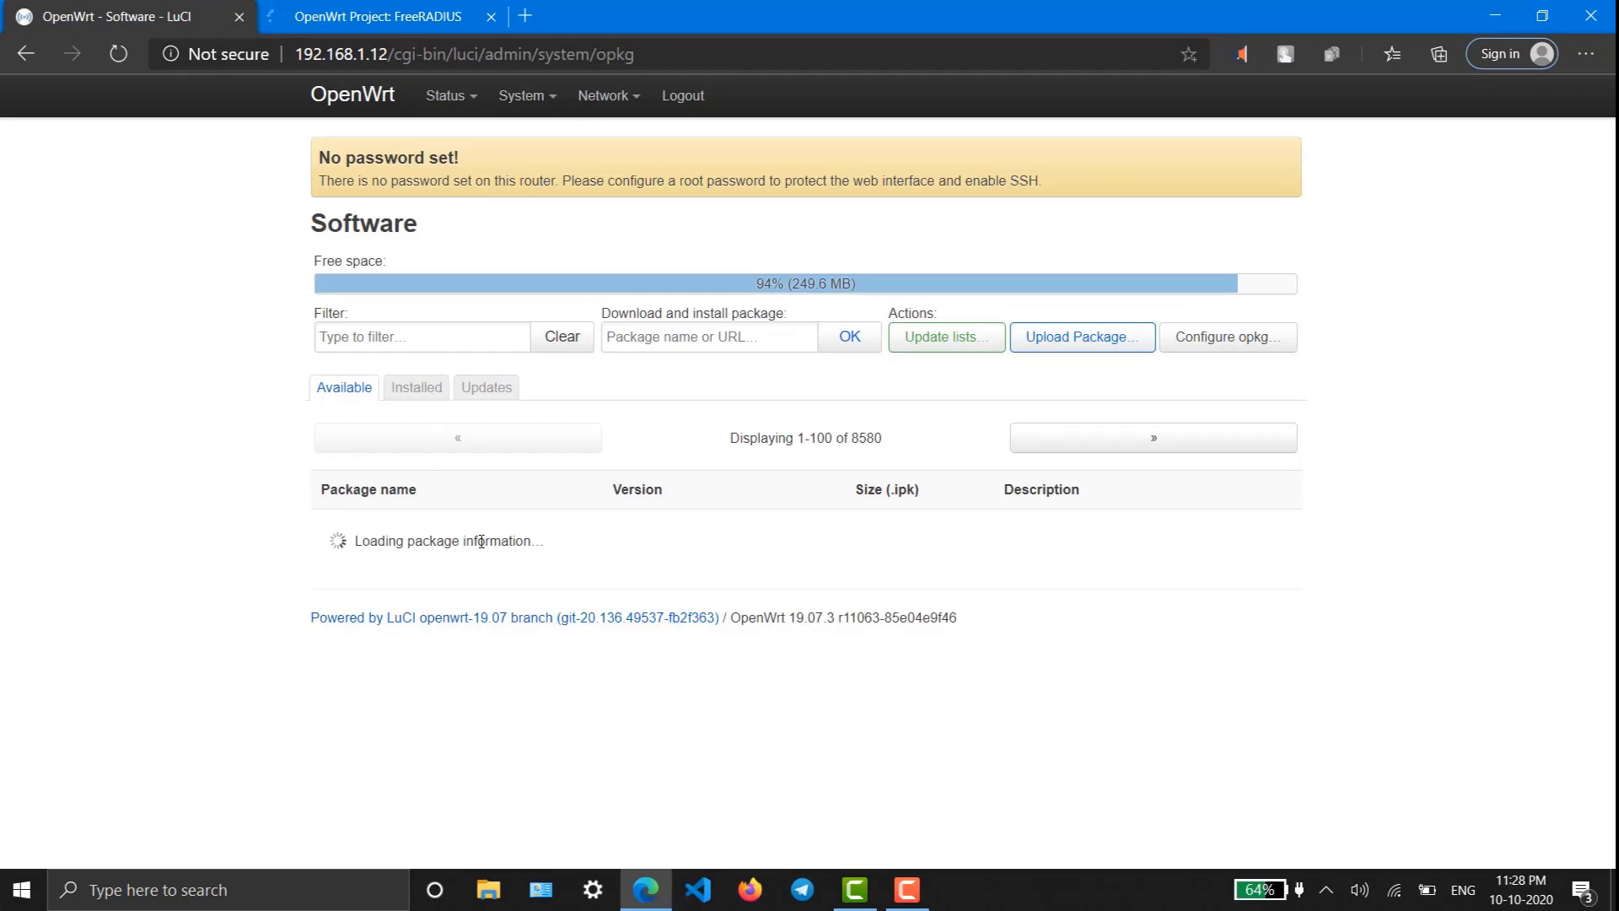
Review the installation and configuration sections of the OpenWrt FreeRADIUS guide
left_click(412, 13)
scroll(759, 534, "down", 20)
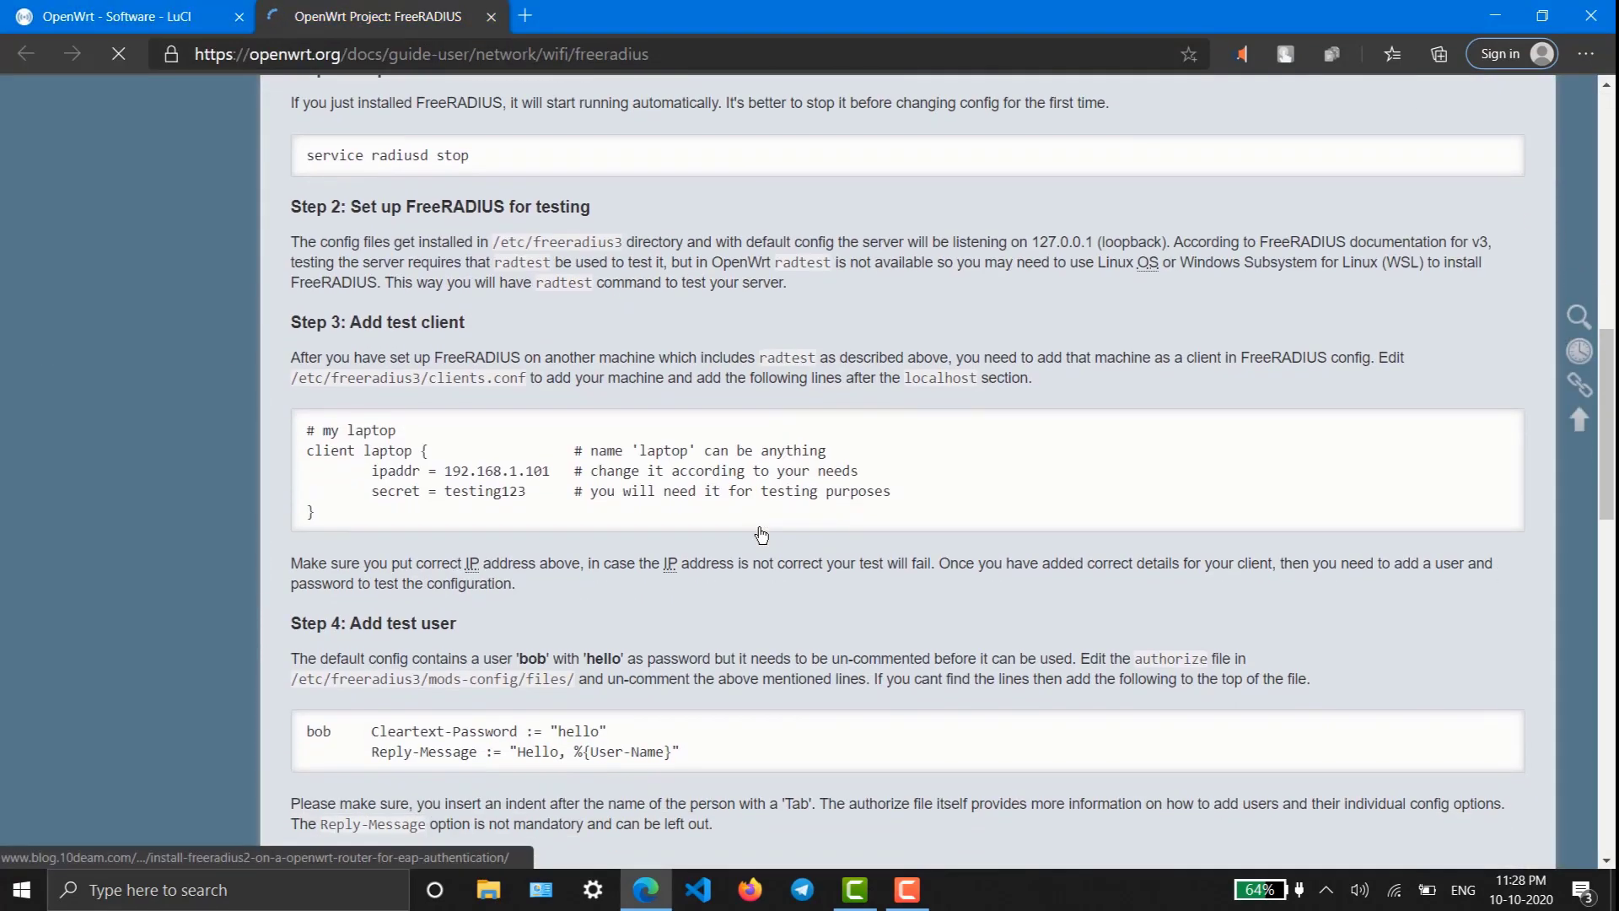
scroll(762, 526, "up", 19)
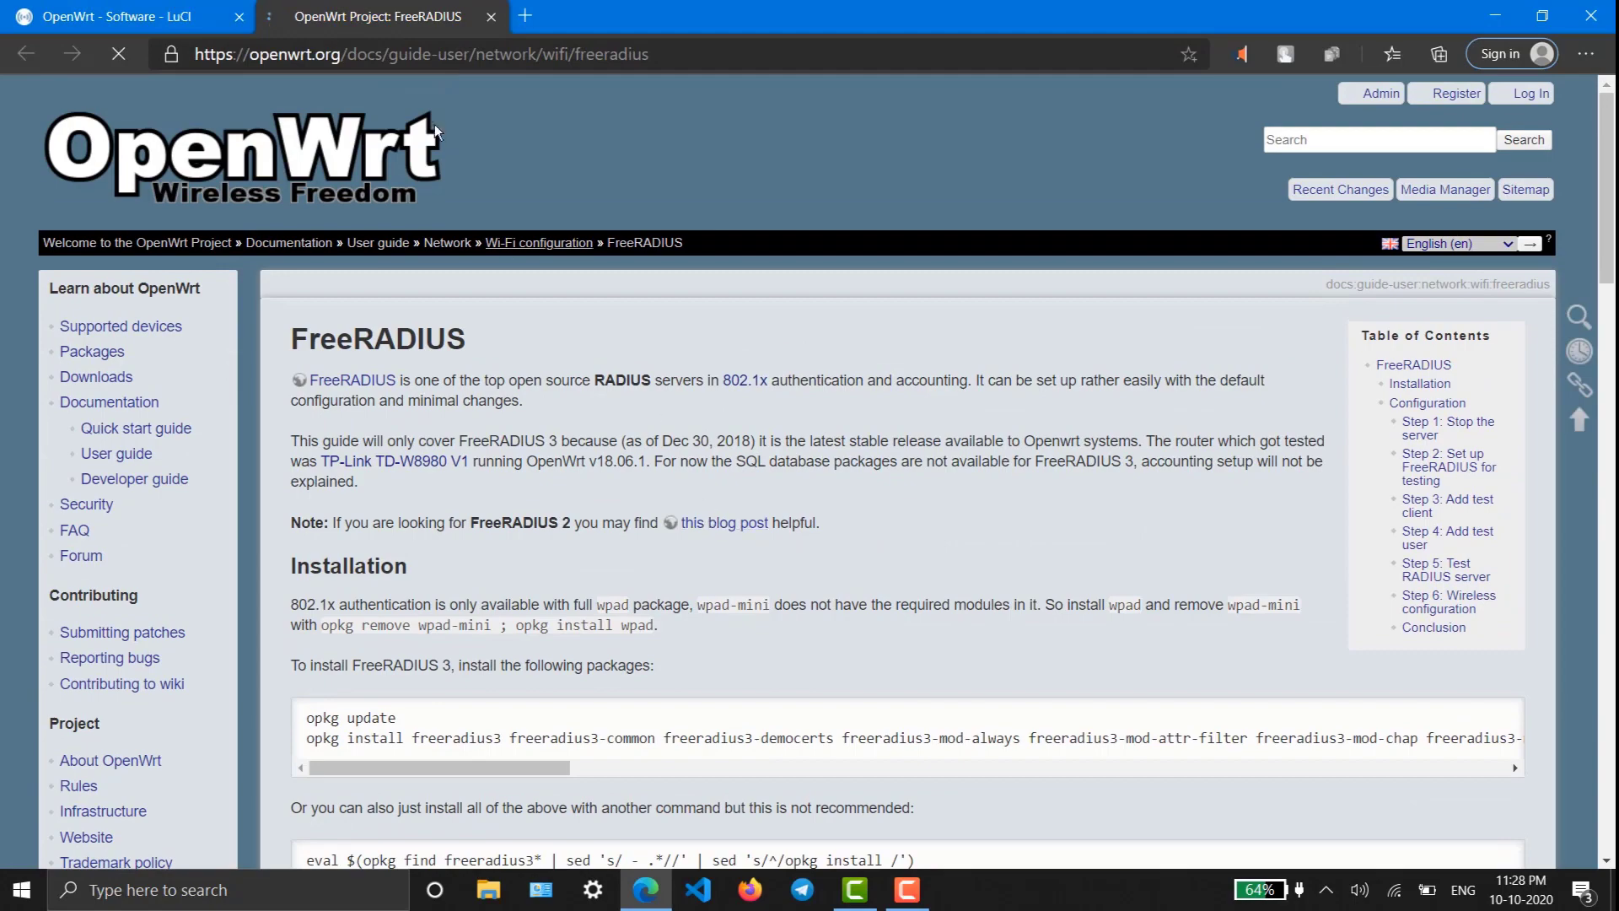
scroll(610, 337, "down", 5)
scroll(610, 341, "down", 1)
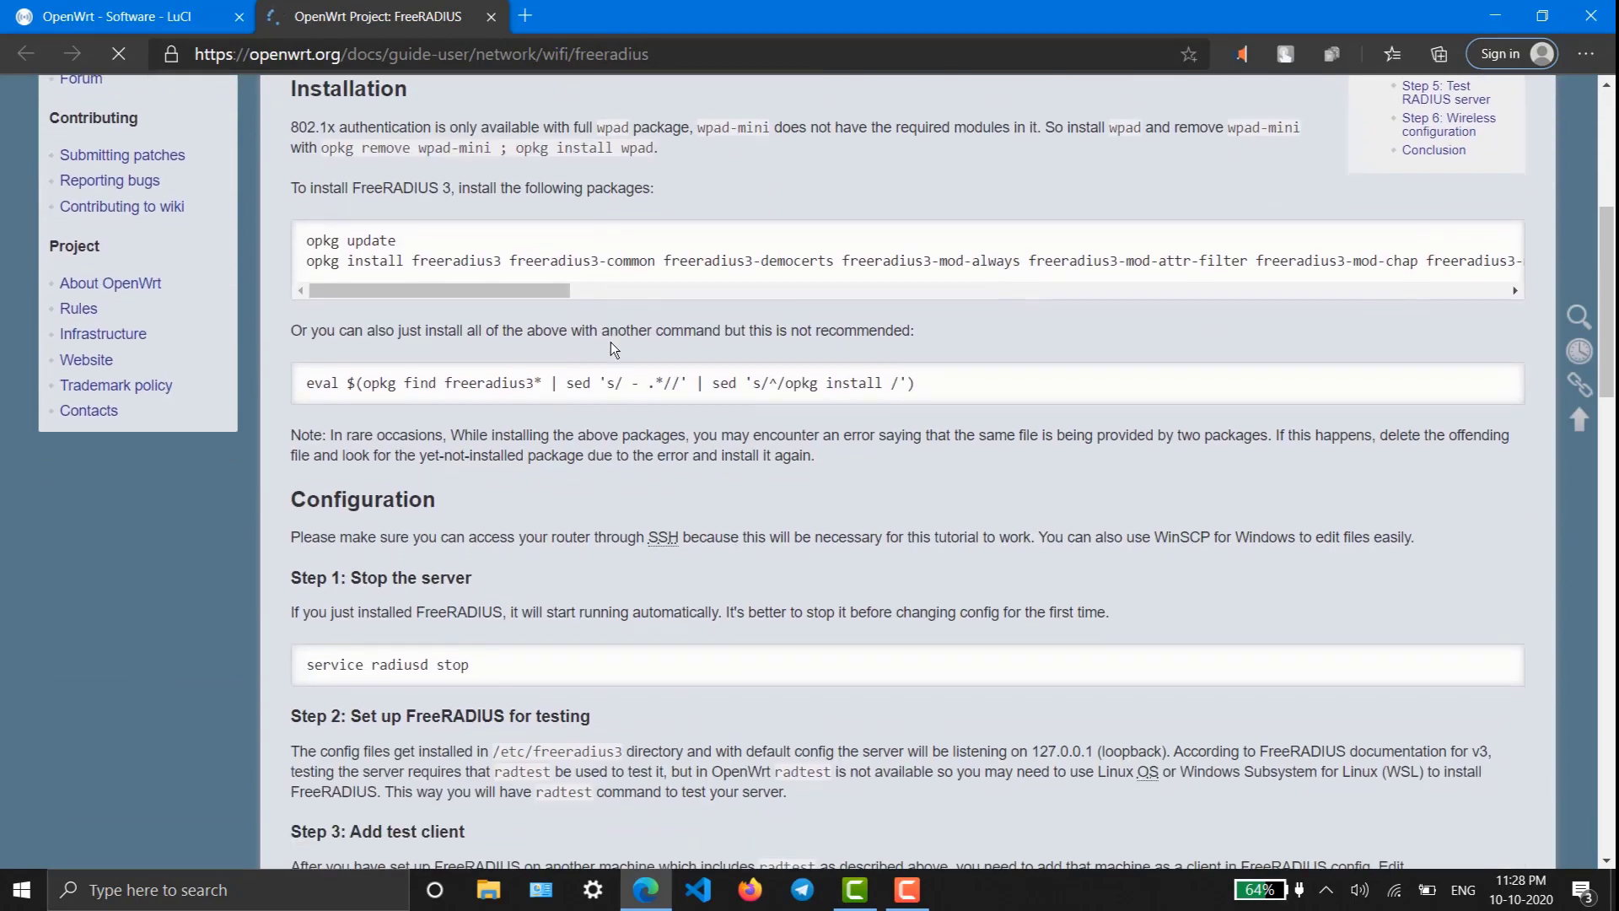
scroll(610, 341, "down", 3)
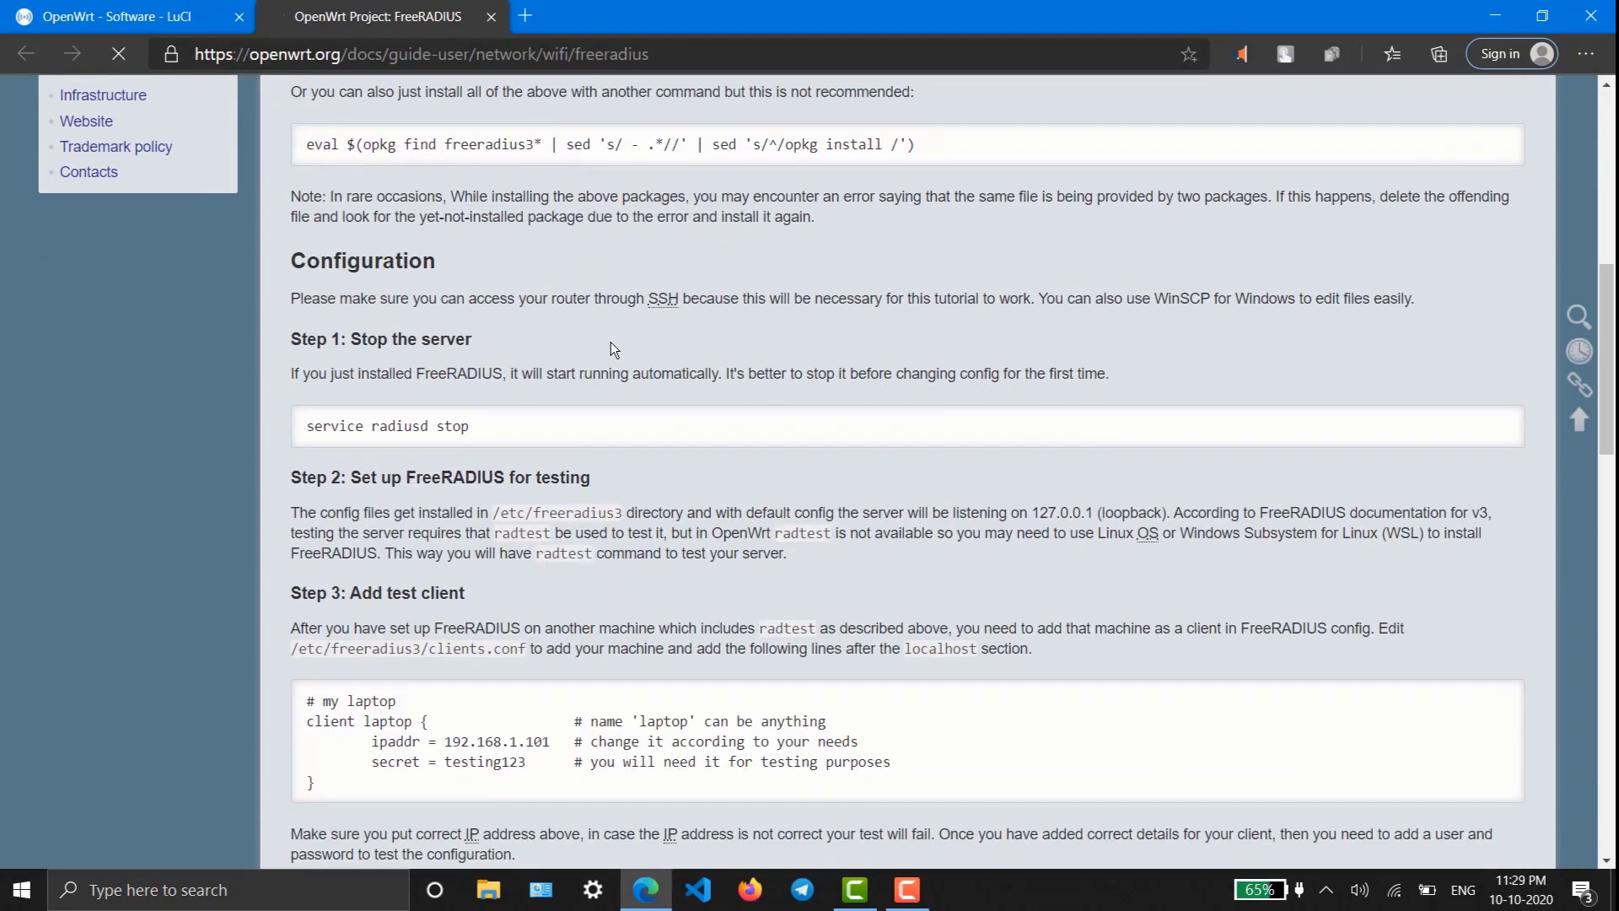
scroll(610, 341, "up", 5)
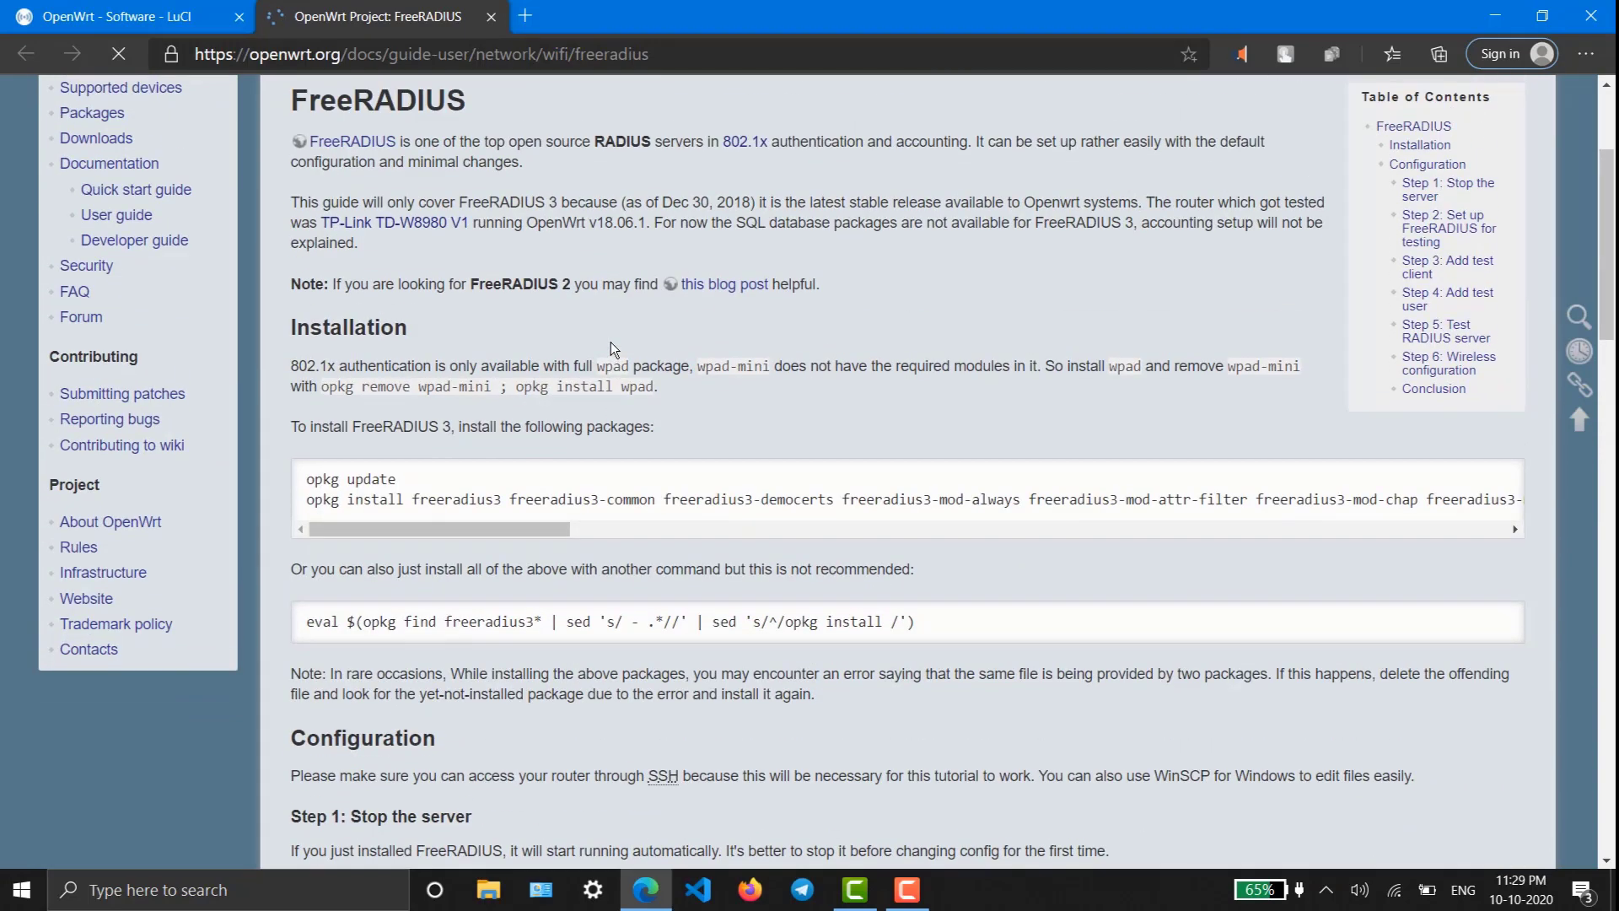